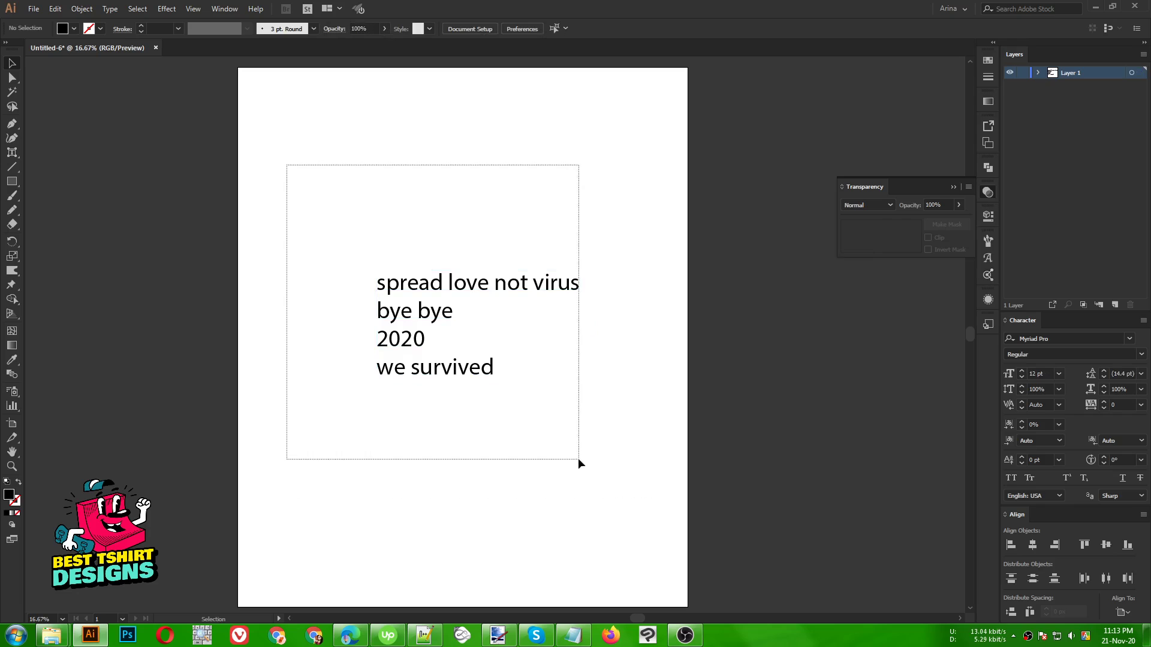
{"action": "left_click", "coordinate": [566, 452]}
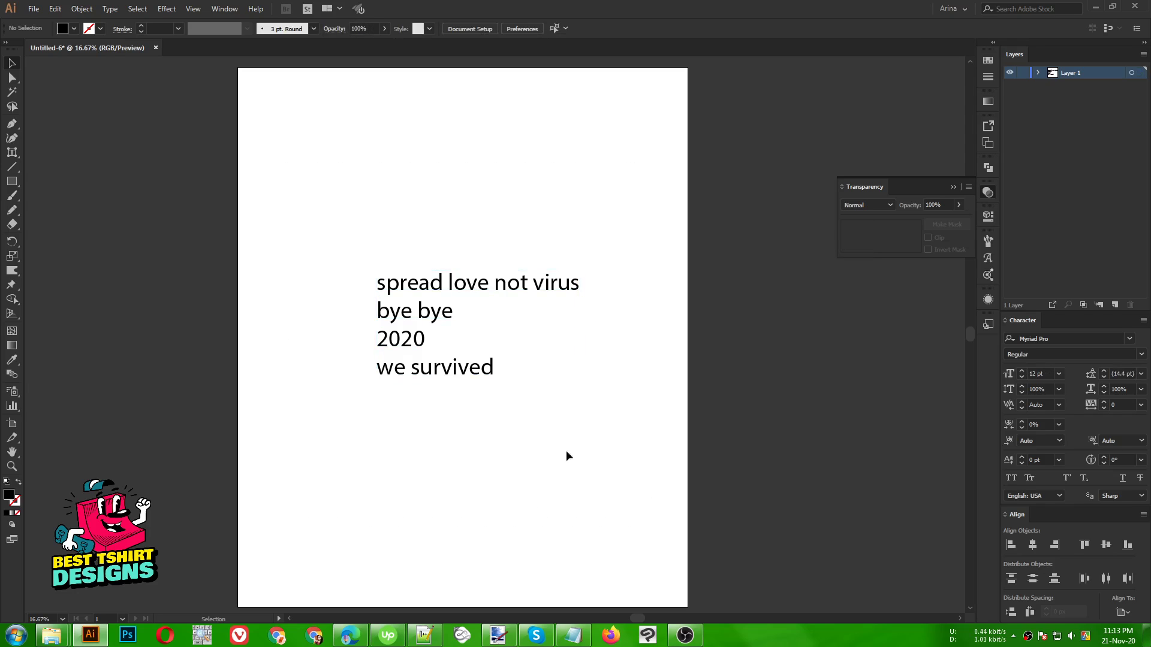
{"action": "left_click_drag", "start_coordinate": [326, 215], "coordinate": [665, 537]}
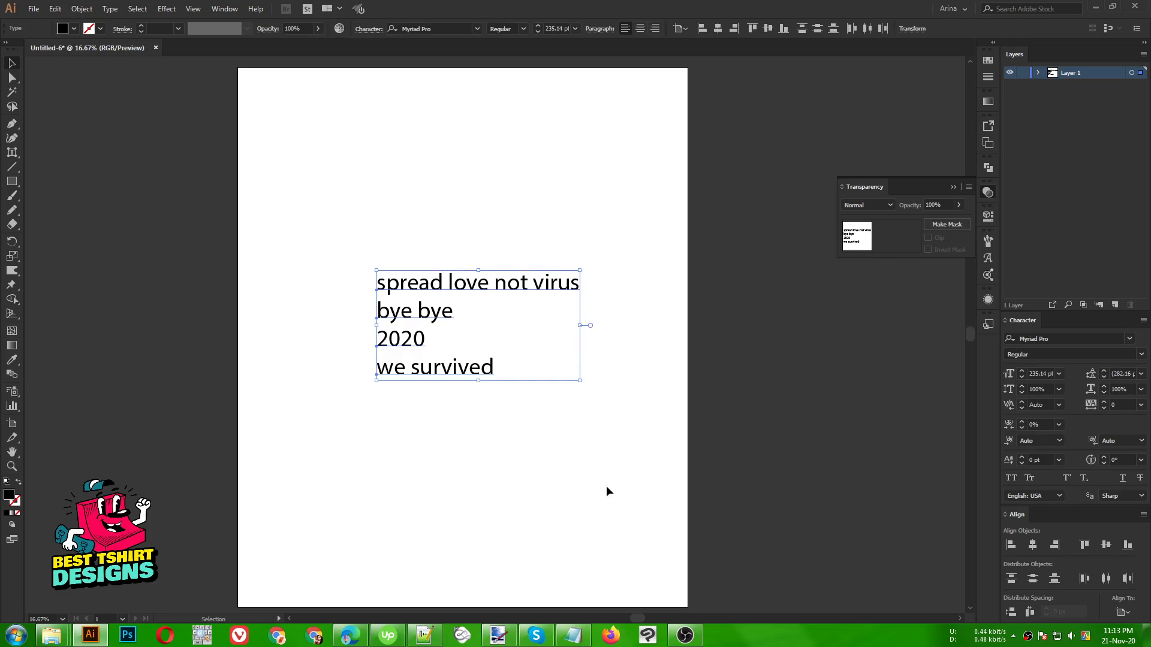
{"action": "left_click", "coordinate": [462, 413]}
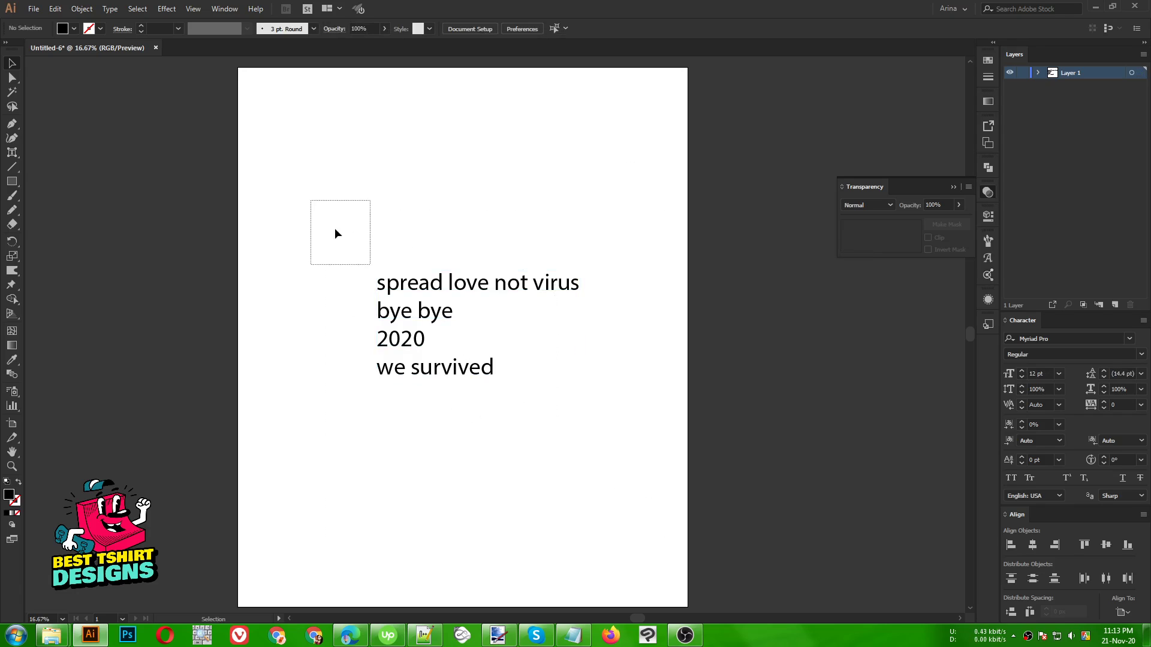
{"action": "left_click_drag", "start_coordinate": [334, 228], "coordinate": [578, 469]}
{"action": "left_click", "coordinate": [586, 397]}
{"action": "left_click_drag", "start_coordinate": [335, 193], "coordinate": [656, 498]}
{"action": "left_click", "coordinate": [604, 488]}
{"action": "left_click_drag", "start_coordinate": [299, 178], "coordinate": [616, 537]}
Step: Move the block of four text lines up and slightly left on the artboard
{"action": "left_click", "coordinate": [329, 168]}
{"action": "left_click_drag", "start_coordinate": [469, 283], "coordinate": [444, 233]}
{"action": "left_click", "coordinate": [282, 150]}
{"action": "left_click_drag", "start_coordinate": [281, 151], "coordinate": [666, 499]}
{"action": "left_click", "coordinate": [467, 435]}
{"action": "left_click_drag", "start_coordinate": [317, 176], "coordinate": [531, 409]}
{"action": "left_click", "coordinate": [531, 409]}
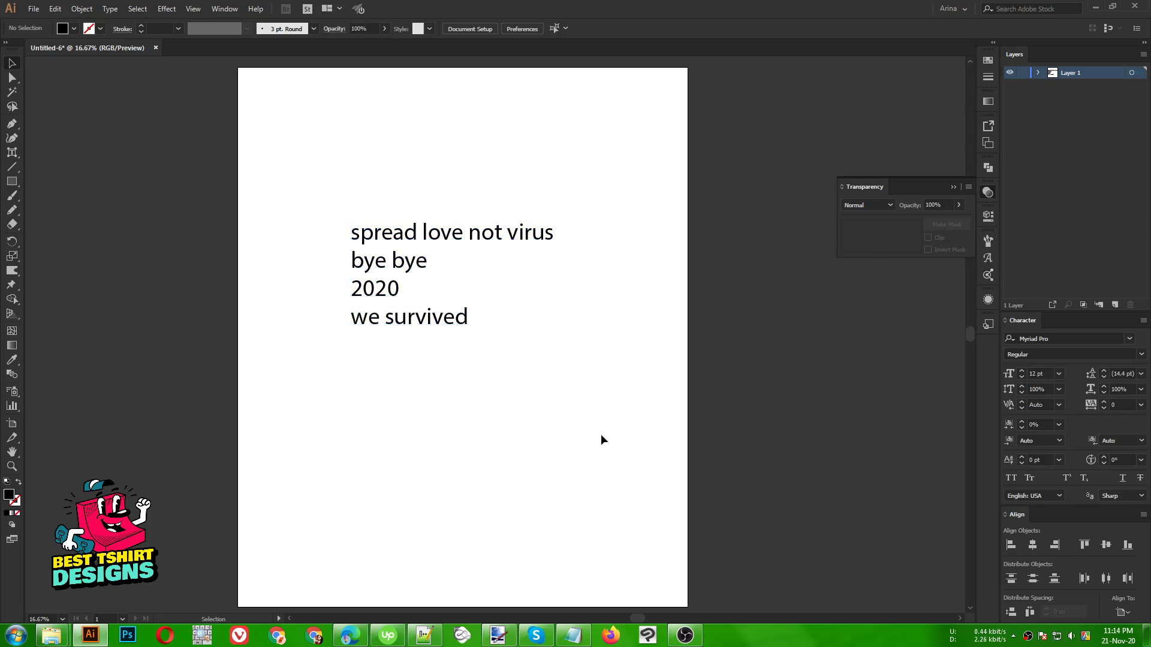
{"action": "mouse_move", "coordinate": [609, 438]}
{"action": "left_mouse_down"}
{"action": "mouse_move", "coordinate": [277, 150]}
{"action": "mouse_move", "coordinate": [327, 157]}
{"action": "mouse_move", "coordinate": [484, 333]}
{"action": "mouse_move", "coordinate": [616, 436]}
{"action": "left_mouse_up"}
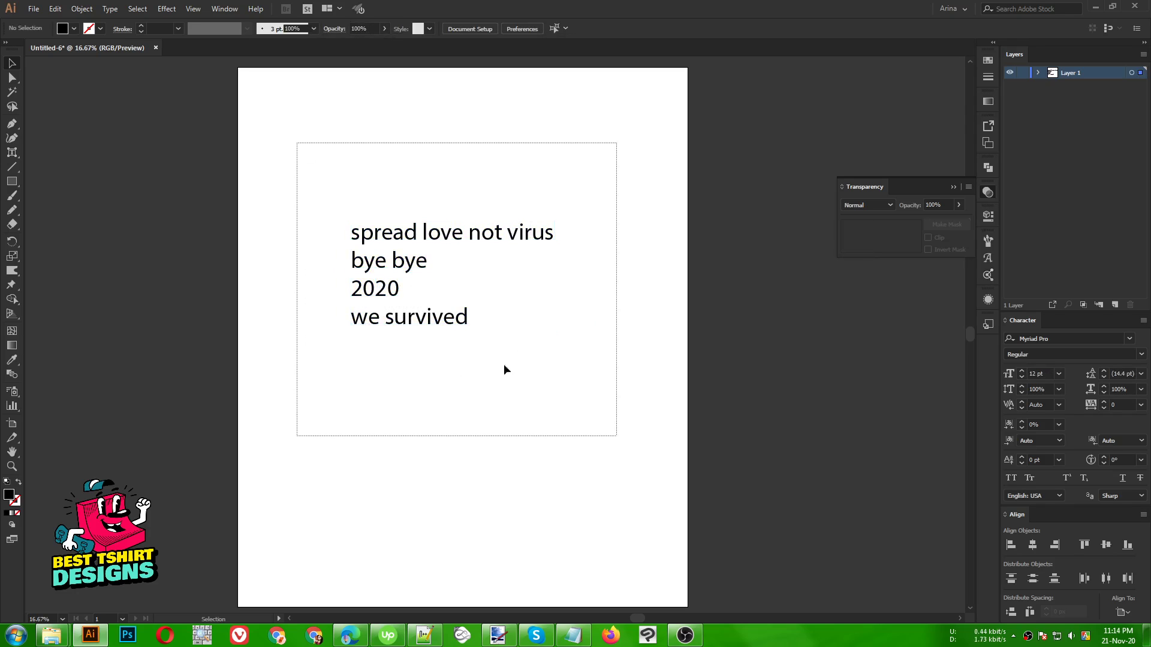
{"action": "left_click", "coordinate": [530, 437]}
{"action": "left_click_drag", "start_coordinate": [284, 174], "coordinate": [601, 426]}
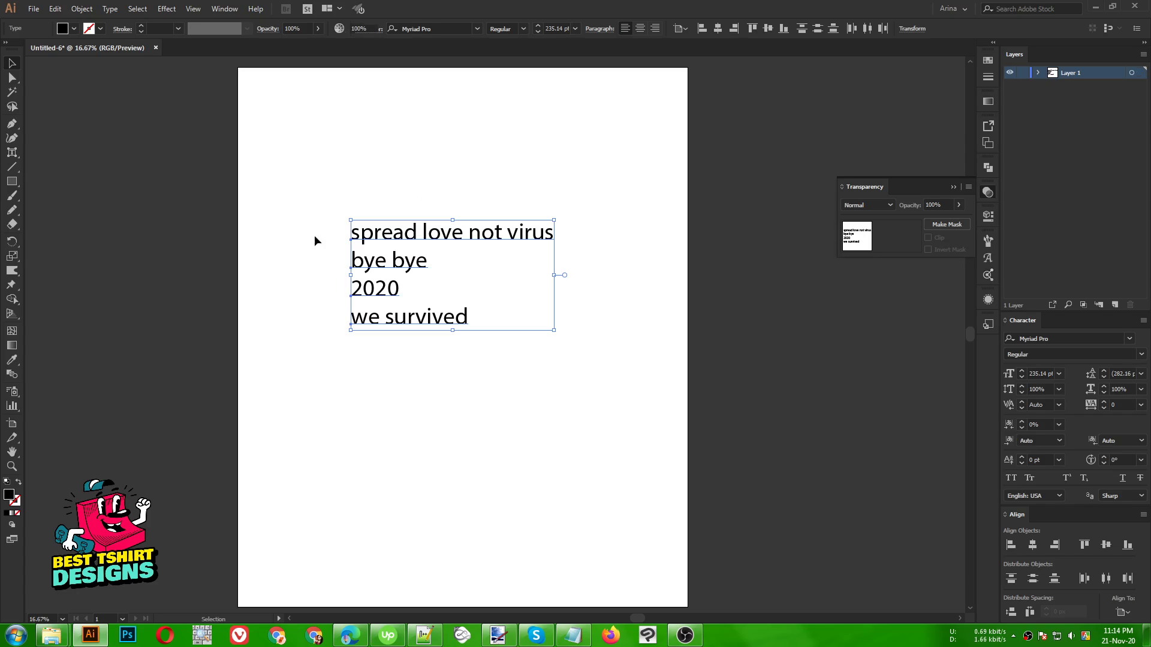
{"action": "left_click_drag", "start_coordinate": [286, 137], "coordinate": [675, 448]}
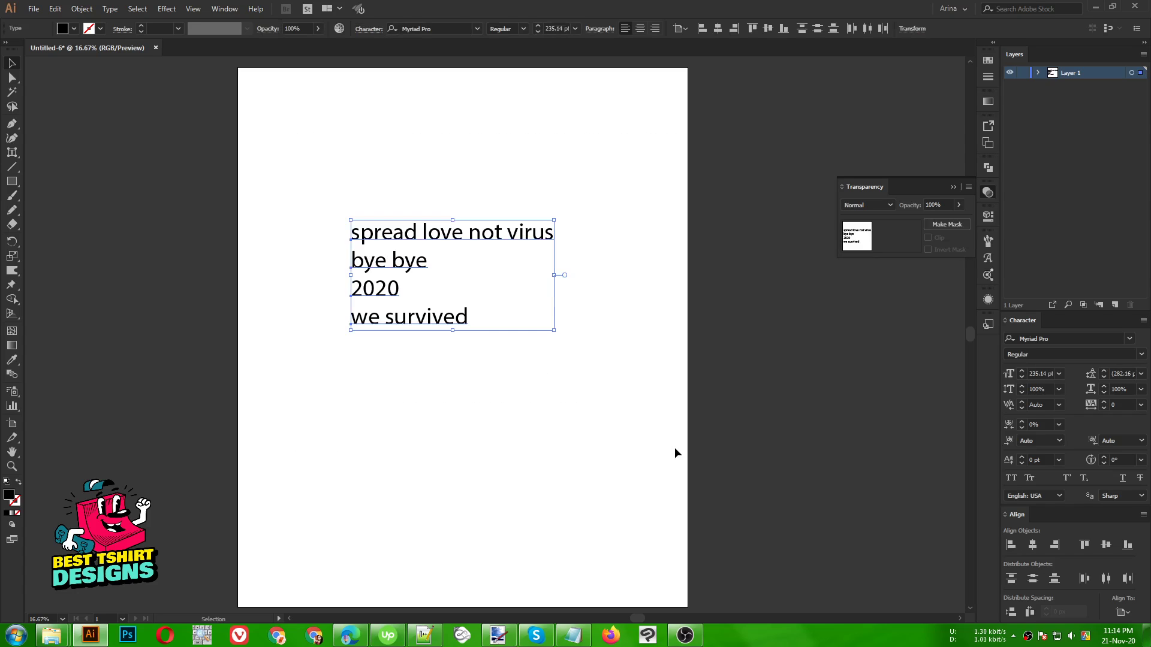
{"action": "left_click", "coordinate": [580, 402]}
Step: Move the four text lines down the artboard and separate "spread love not virus" well above the other three
{"action": "left_click_drag", "start_coordinate": [366, 175], "coordinate": [456, 381]}
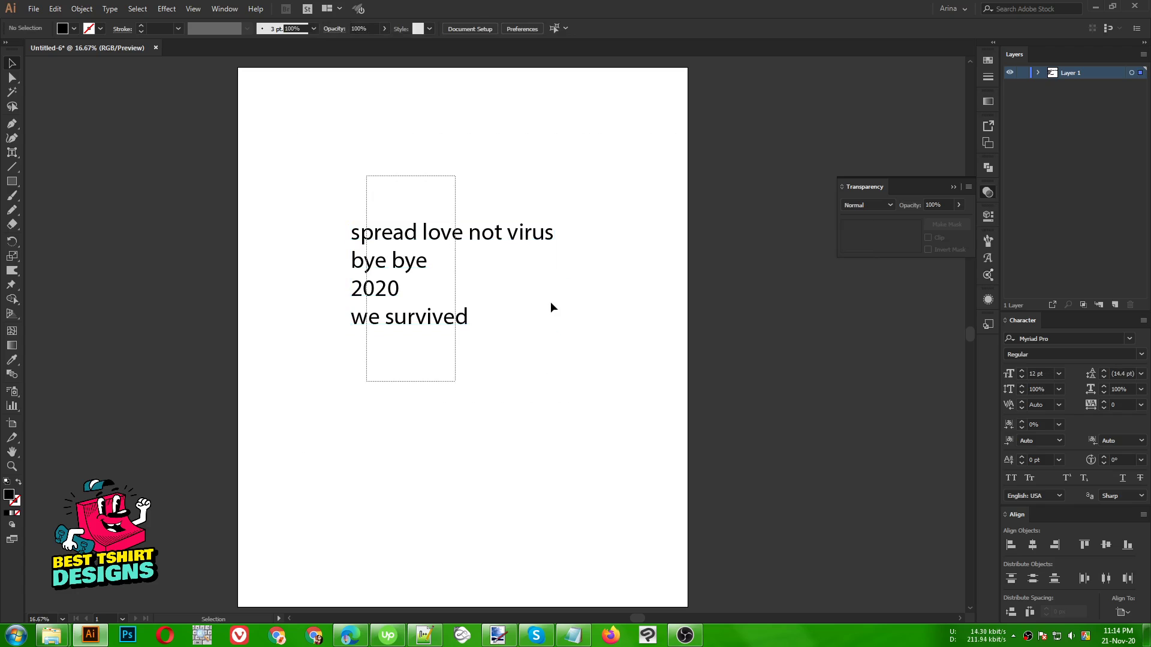
{"action": "left_click_drag", "start_coordinate": [410, 263], "coordinate": [415, 379]}
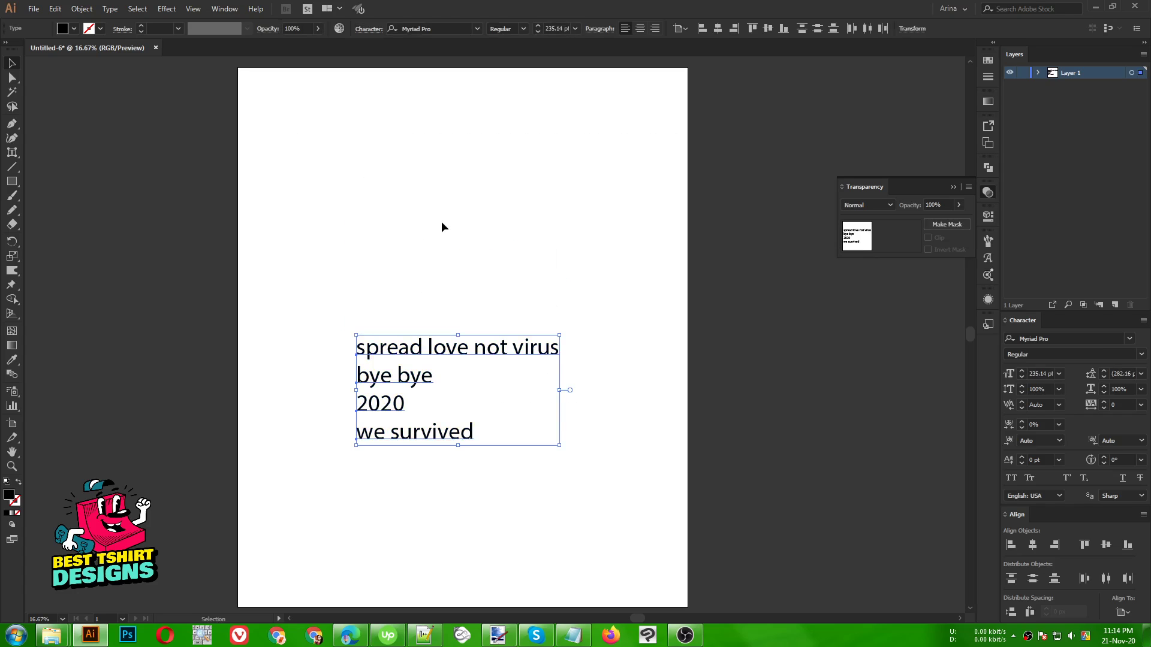
{"action": "left_click", "coordinate": [441, 221]}
{"action": "left_click_drag", "start_coordinate": [457, 346], "coordinate": [455, 230]}
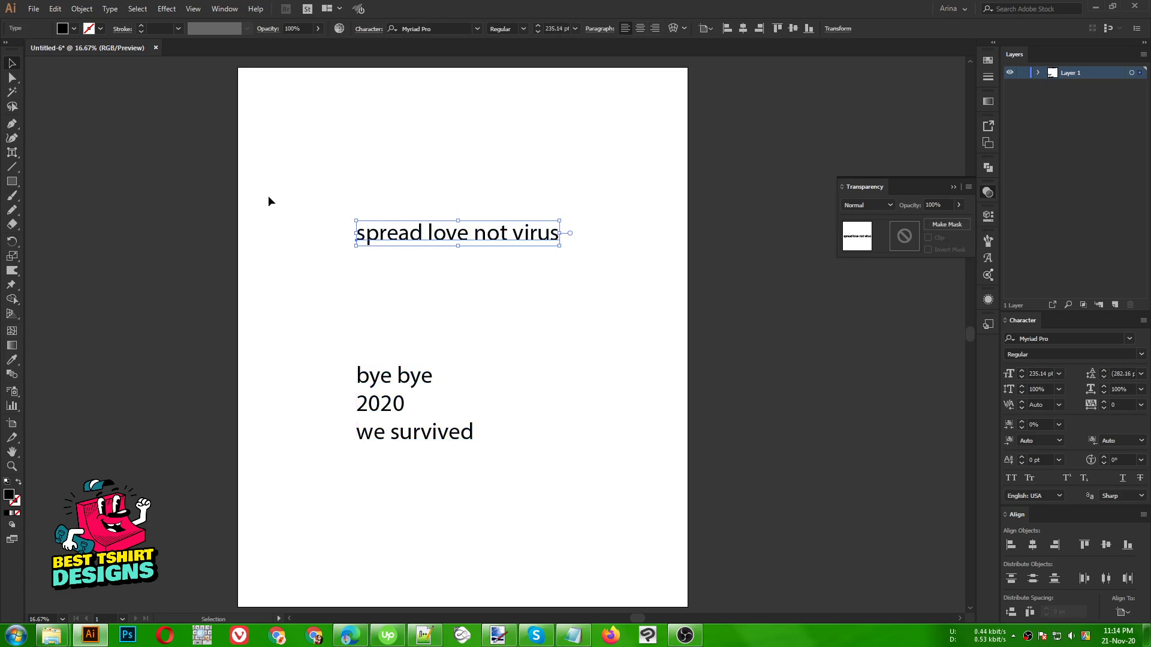
{"action": "left_click_drag", "start_coordinate": [309, 180], "coordinate": [700, 366]}
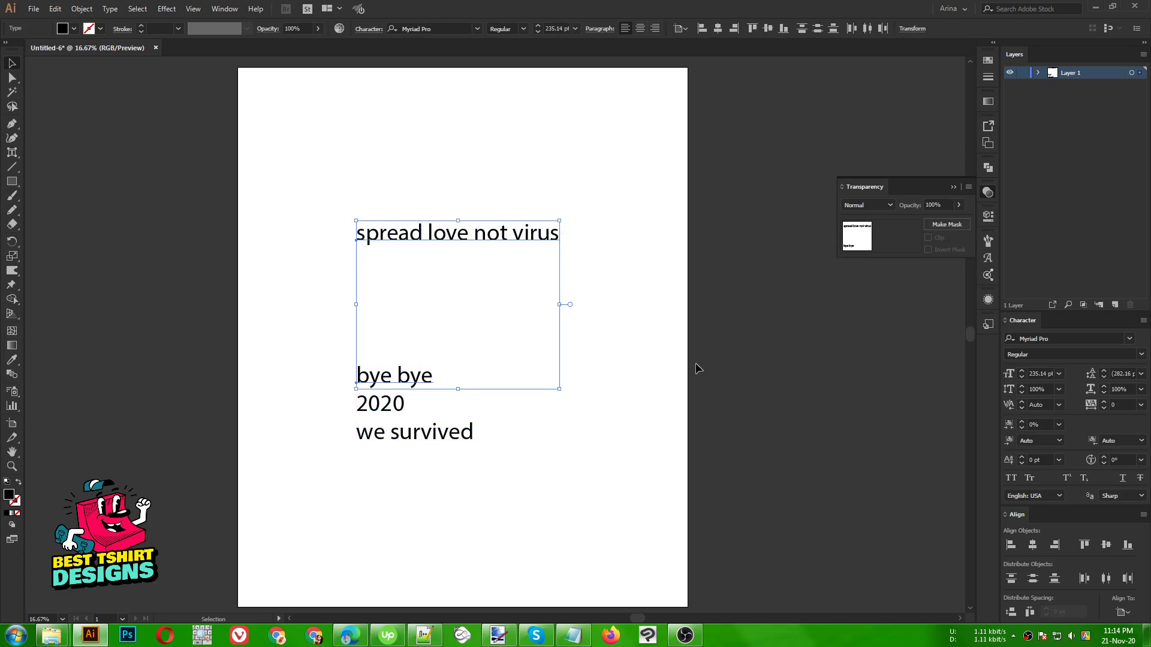
{"action": "left_click", "coordinate": [643, 344]}
{"action": "left_click_drag", "start_coordinate": [330, 325], "coordinate": [348, 351]}
{"action": "left_click", "coordinate": [600, 411]}
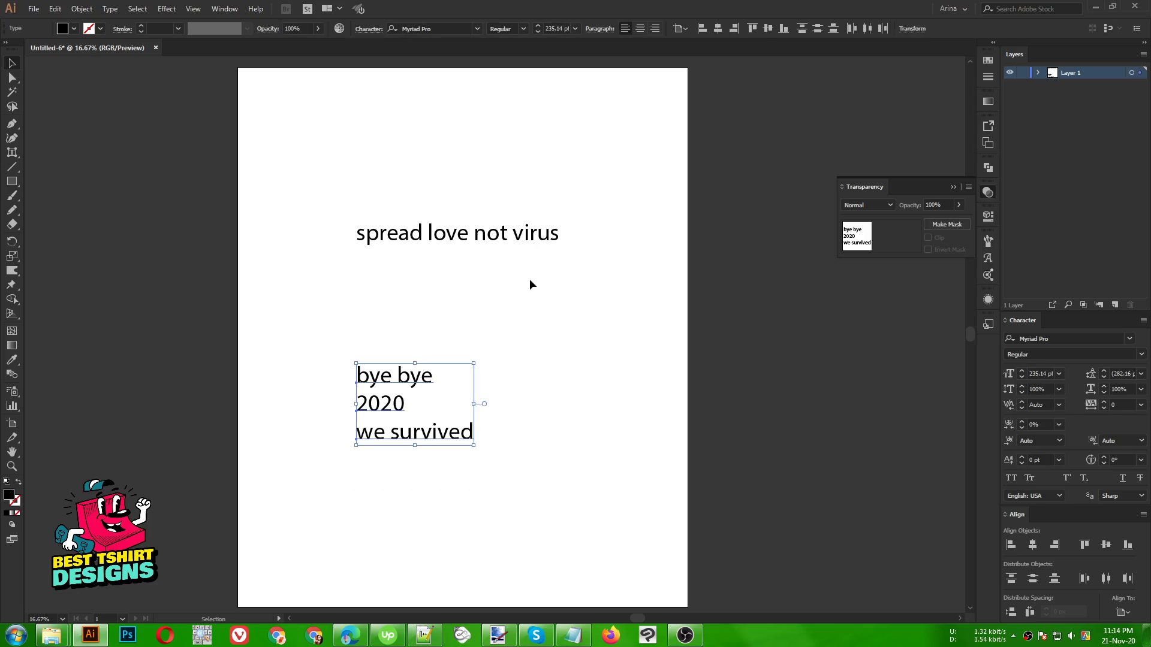
Step: Place "2020" directly below "spread love not virus" and enlarge it to about that line's width, about 1003 pt
{"action": "left_click", "coordinate": [433, 305]}
{"action": "left_click_drag", "start_coordinate": [386, 404], "coordinate": [565, 359]}
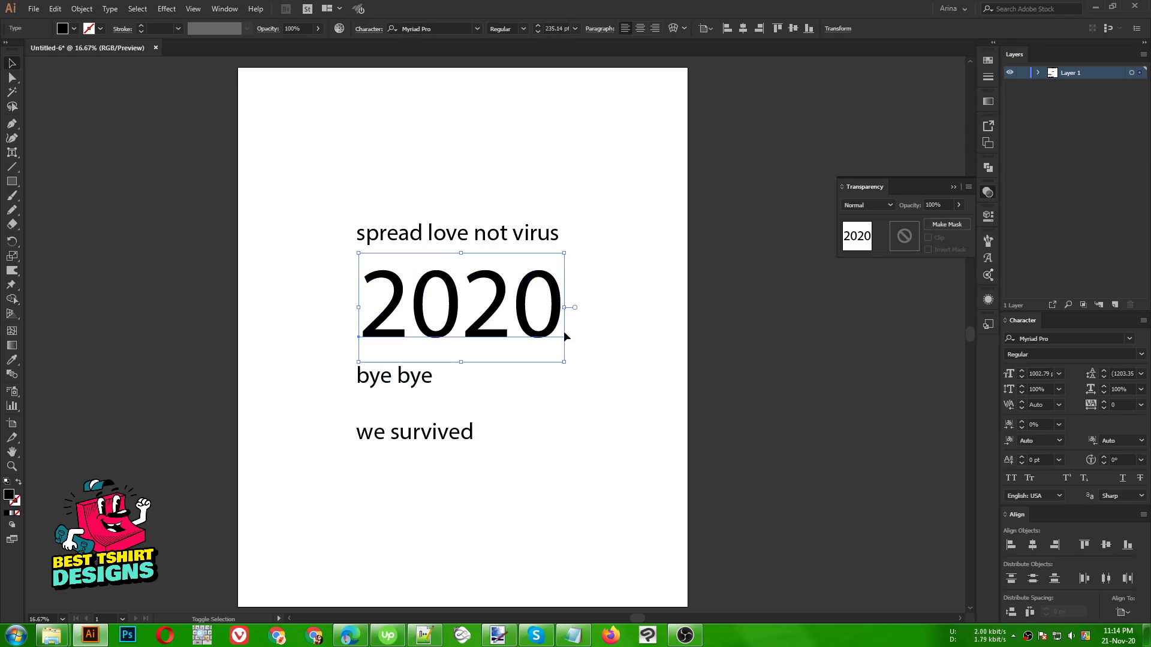
{"action": "left_click", "coordinate": [591, 370]}
Step: Arrange the small lines around "2020": "bye bye" just above it, "we survived" below, and "spread love not virus" near the artboard's top
{"action": "left_click_drag", "start_coordinate": [397, 384], "coordinate": [461, 265]}
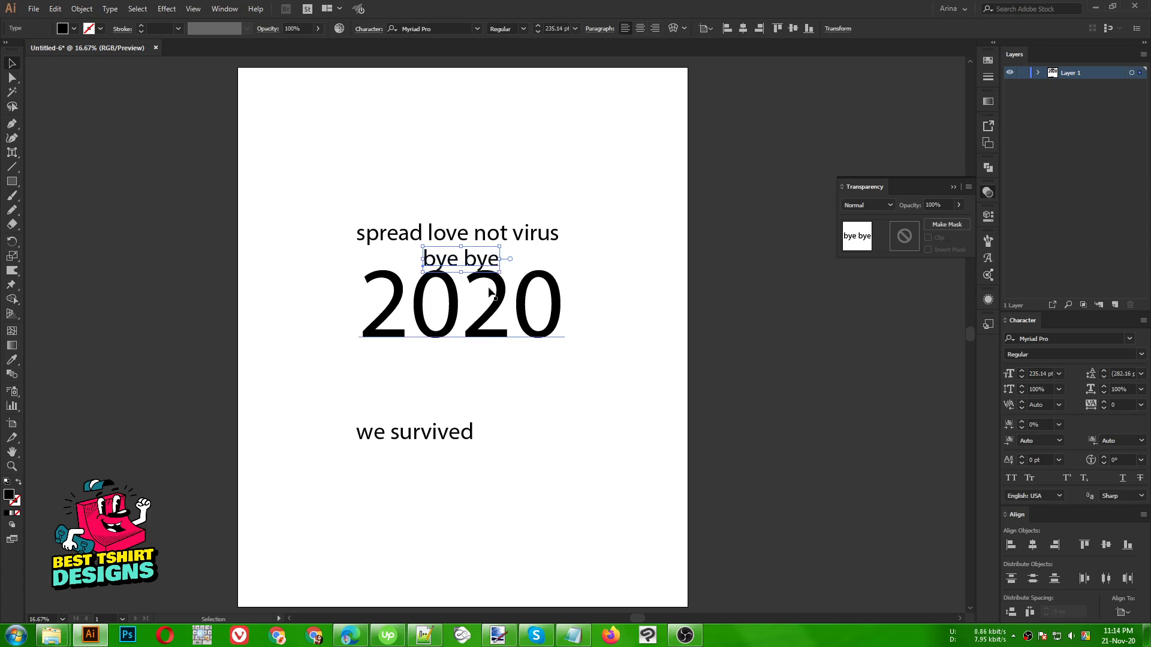
{"action": "left_click_drag", "start_coordinate": [445, 436], "coordinate": [474, 384]}
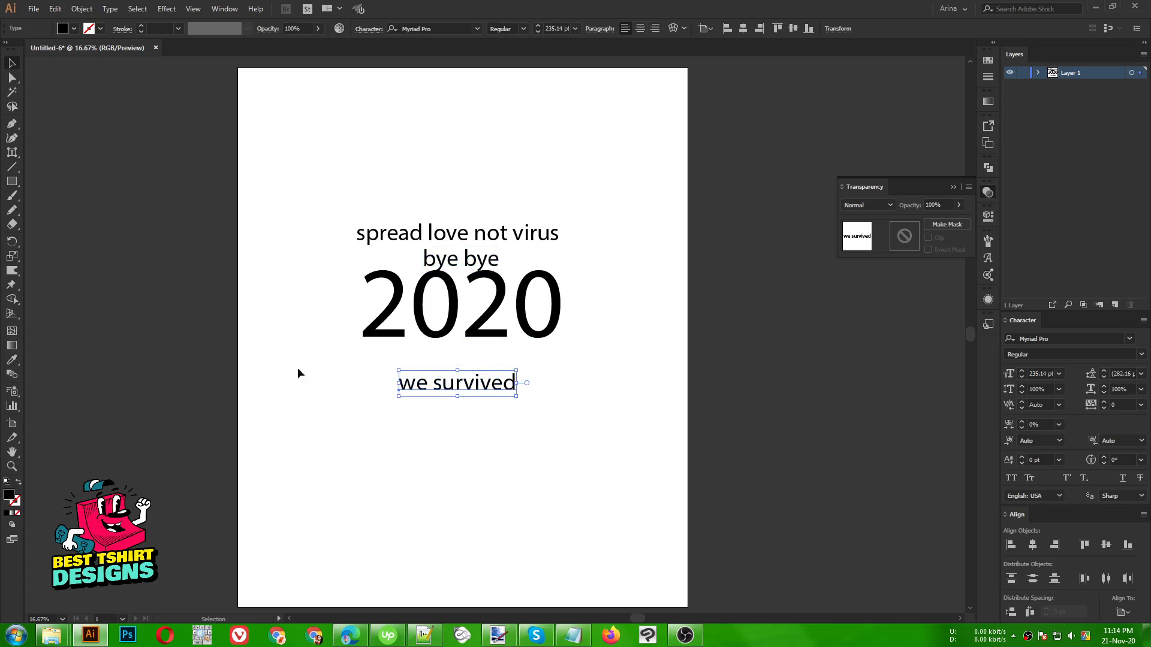
{"action": "left_click_drag", "start_coordinate": [516, 234], "coordinate": [478, 124]}
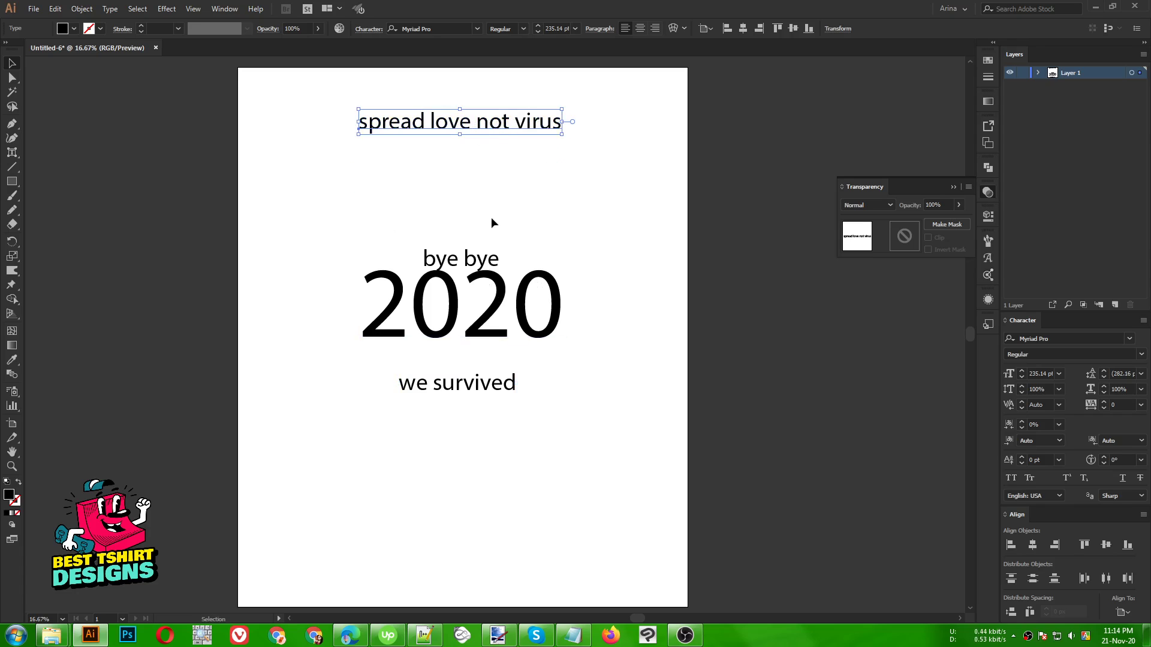
Step: Spread the stacked lines apart by raising "bye bye" and lowering both "2020" and "we survived"
{"action": "left_click_drag", "start_coordinate": [329, 142], "coordinate": [588, 461]}
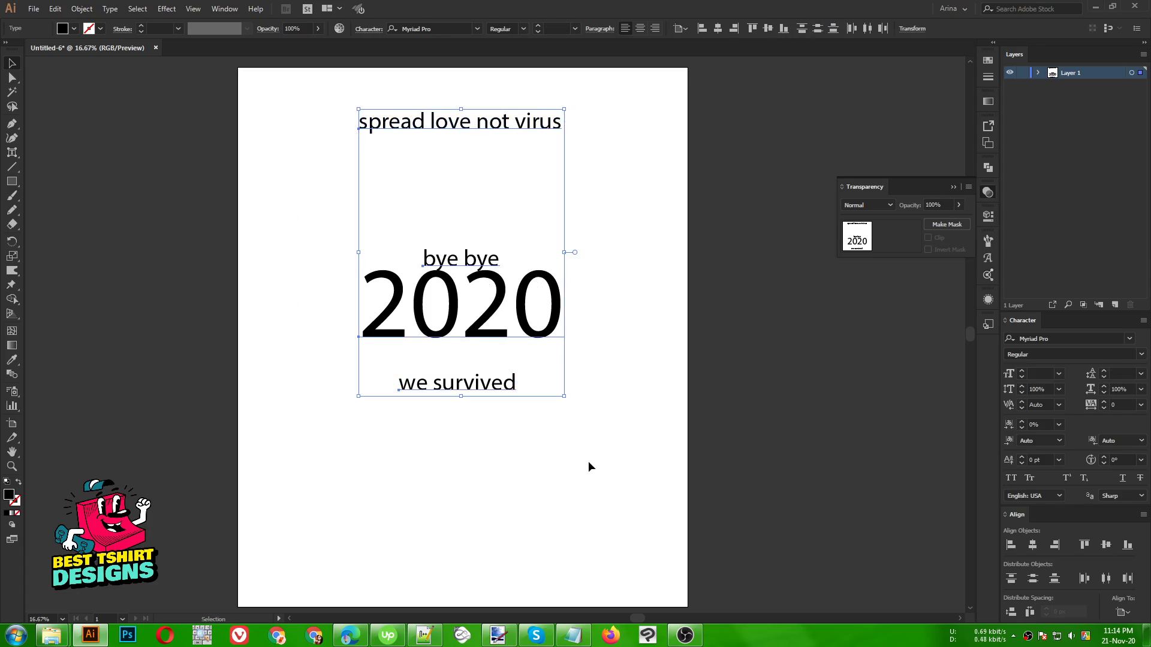
{"action": "left_click", "coordinate": [610, 398]}
{"action": "left_click_drag", "start_coordinate": [470, 254], "coordinate": [477, 326]}
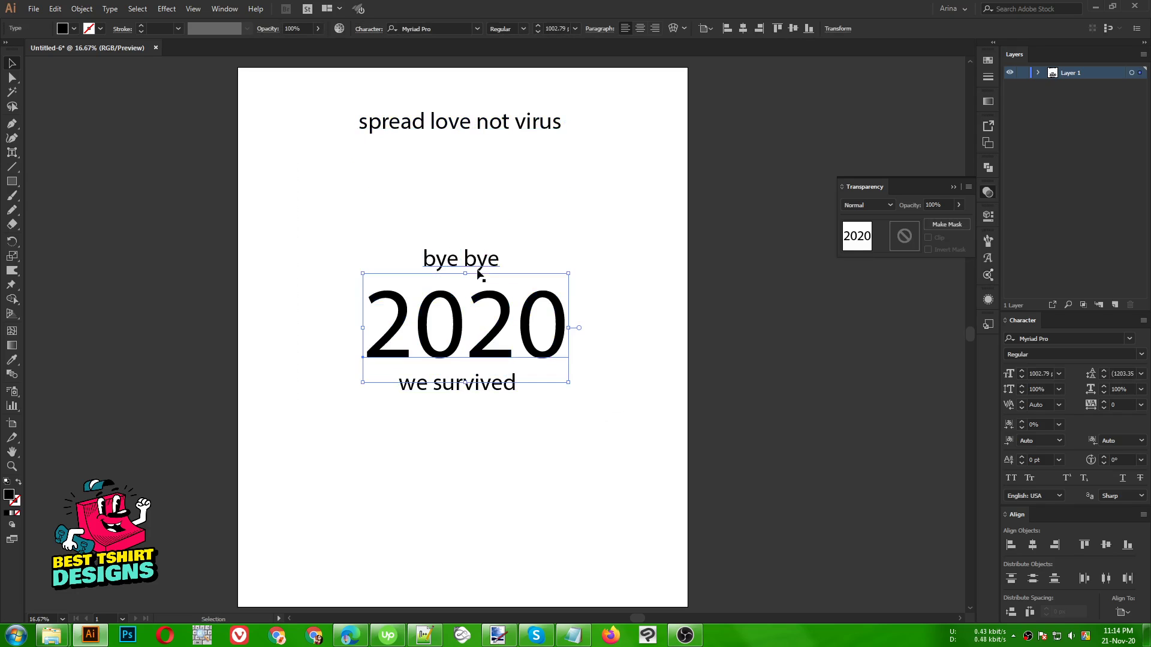
{"action": "left_click_drag", "start_coordinate": [479, 260], "coordinate": [475, 177]}
{"action": "left_click_drag", "start_coordinate": [475, 387], "coordinate": [478, 411]}
Step: Set "spread love not virus" and "we survived" in Geared Slab Bold with all caps
{"action": "left_click", "coordinate": [471, 133], "text": "shift"}
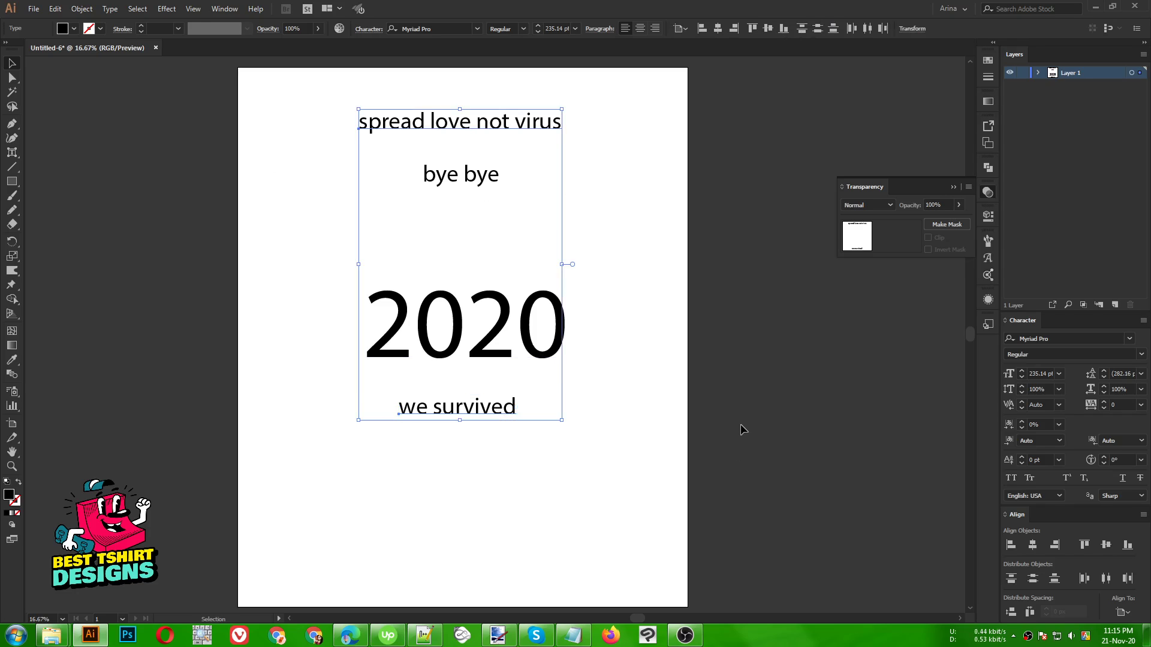
{"action": "left_click", "coordinate": [463, 29]}
{"action": "type", "text": "ger"}
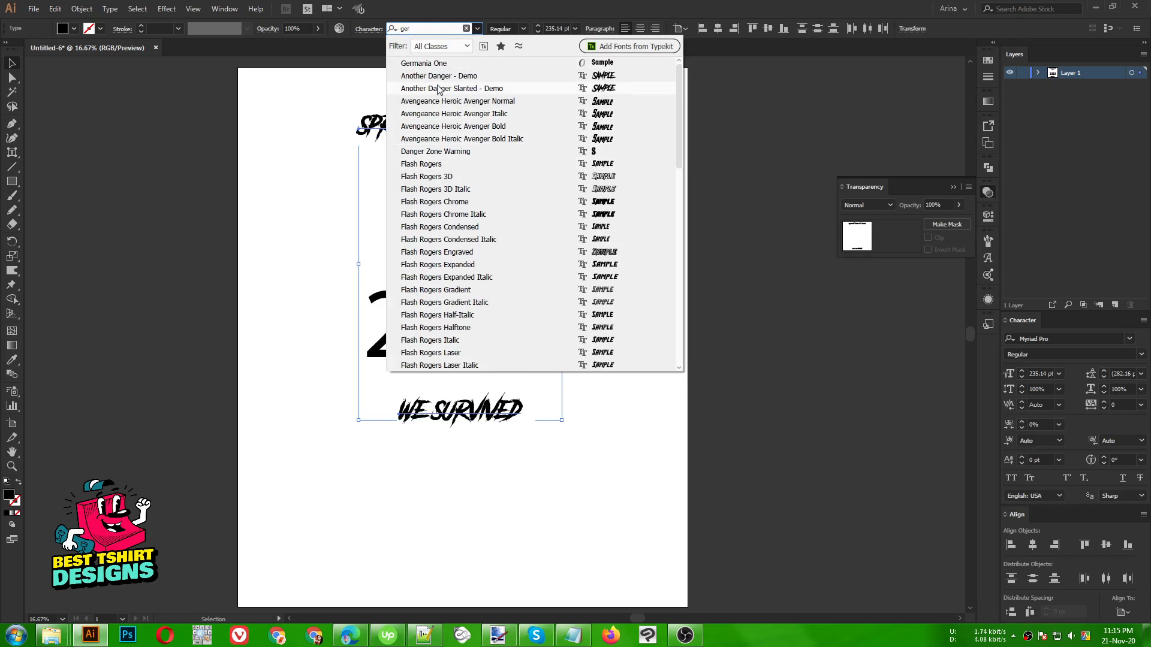
{"action": "key", "text": "BackSpace"}
{"action": "type", "text": "a"}
{"action": "left_click", "coordinate": [445, 89]}
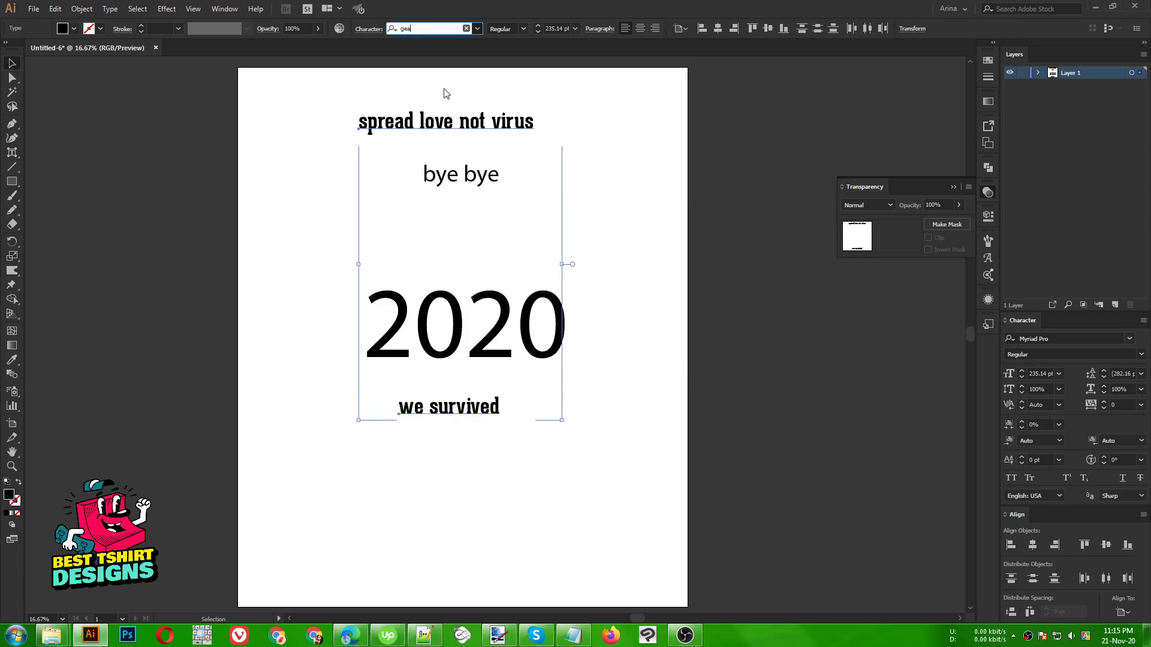
{"action": "left_click", "coordinate": [1011, 478]}
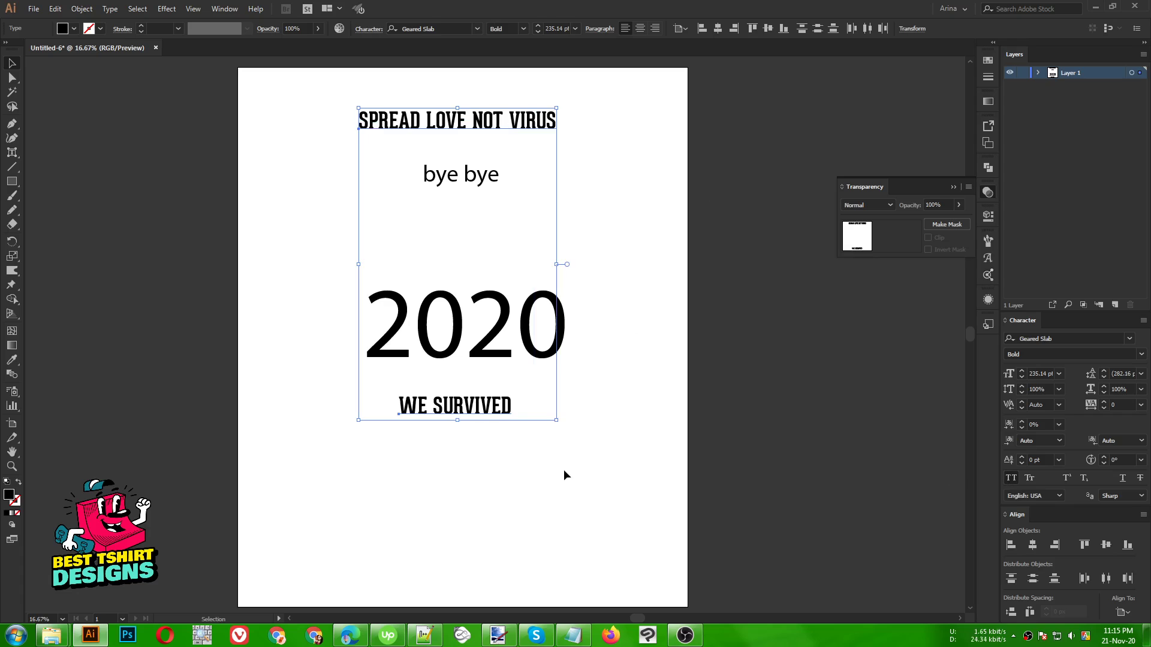
Step: Lower "bye bye" toward "2020" and copy the text style of "WE SURVIVED" onto "2020" with the Eyedropper
{"action": "left_click", "coordinate": [492, 265]}
{"action": "left_click_drag", "start_coordinate": [453, 173], "coordinate": [444, 223]}
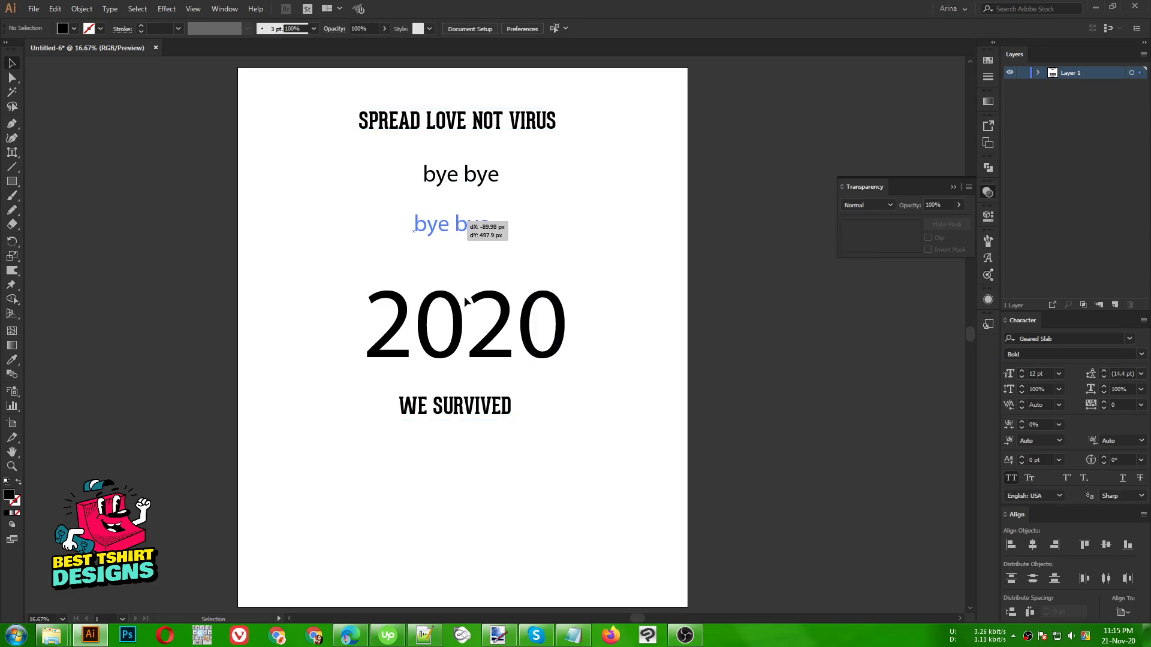
{"action": "left_click", "coordinate": [436, 324]}
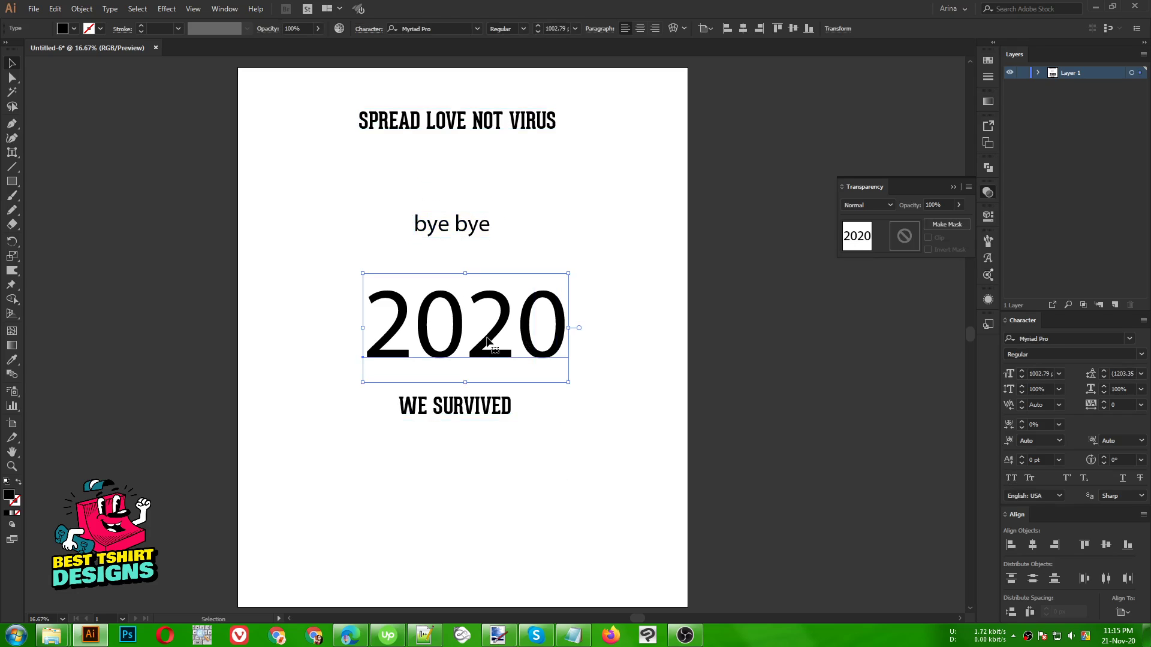
{"action": "key", "text": "i"}
{"action": "left_click", "coordinate": [489, 404]}
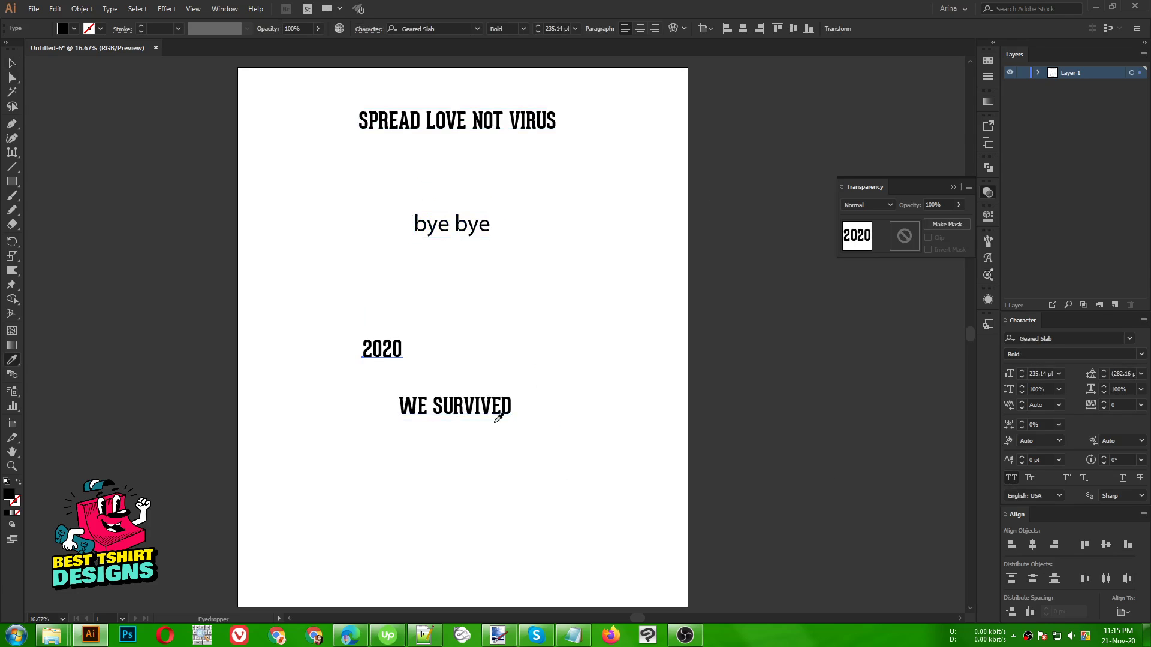
Step: Enlarge "2020" to about 1281 pt and position it between "bye bye" and "WE SURVIVED"
{"action": "key", "text": "v"}
{"action": "left_click_drag", "start_coordinate": [402, 349], "coordinate": [582, 366]}
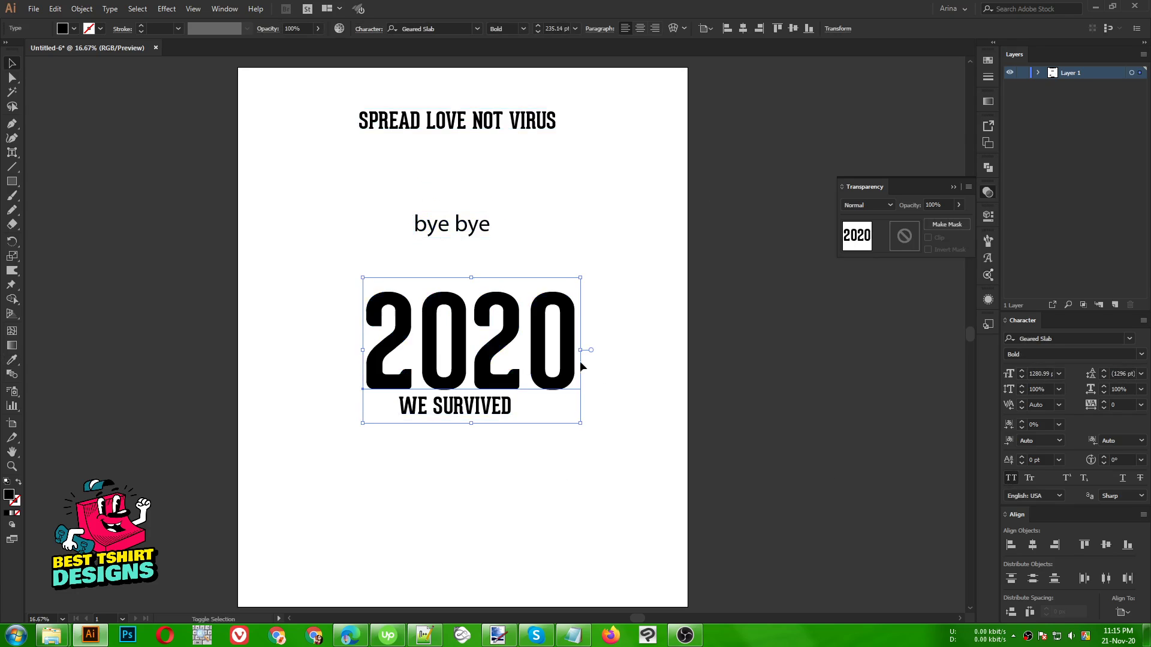
{"action": "left_click_drag", "start_coordinate": [488, 352], "coordinate": [484, 327]}
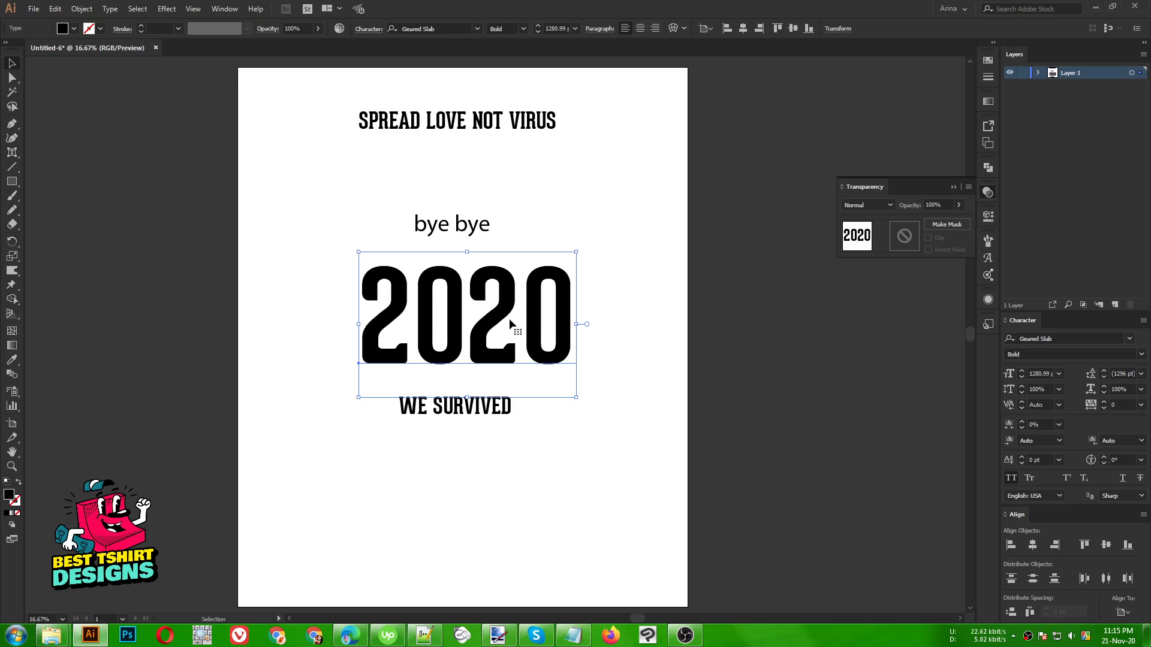
{"action": "scroll", "coordinate": [472, 252], "scroll_direction": "up", "scroll_amount": 1}
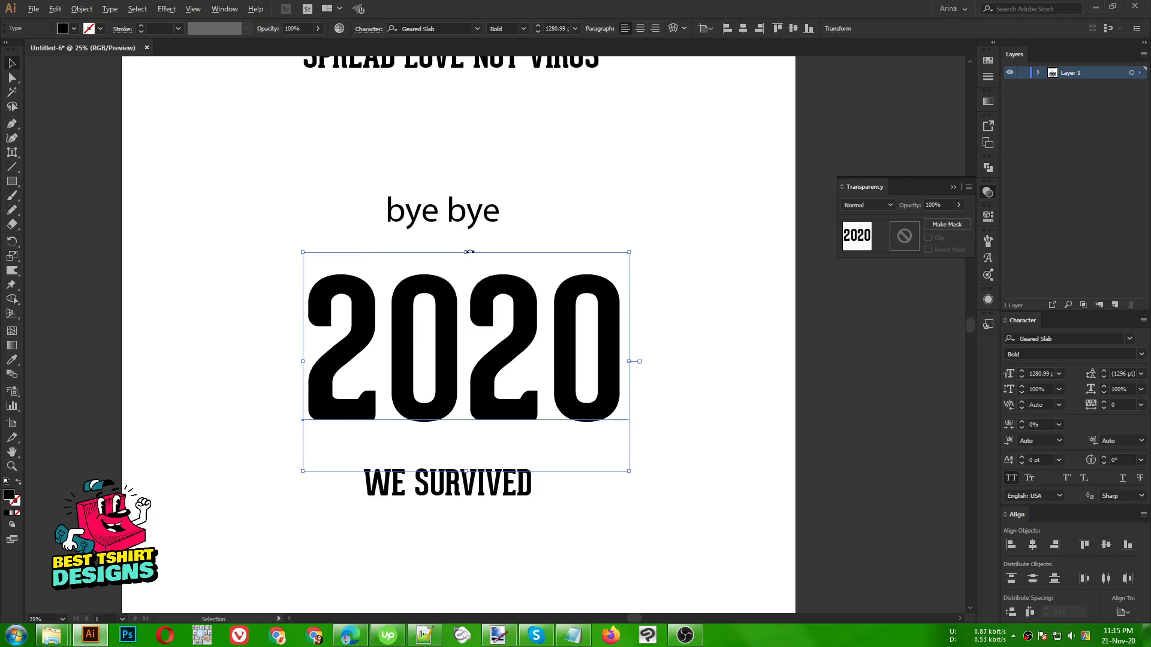
{"action": "scroll", "coordinate": [470, 252], "scroll_direction": "up", "scroll_amount": 1}
{"action": "scroll", "coordinate": [476, 260], "scroll_direction": "down", "scroll_amount": 1}
{"action": "left_click", "coordinate": [542, 222]}
{"action": "scroll", "coordinate": [488, 273], "scroll_direction": "up", "scroll_amount": 5}
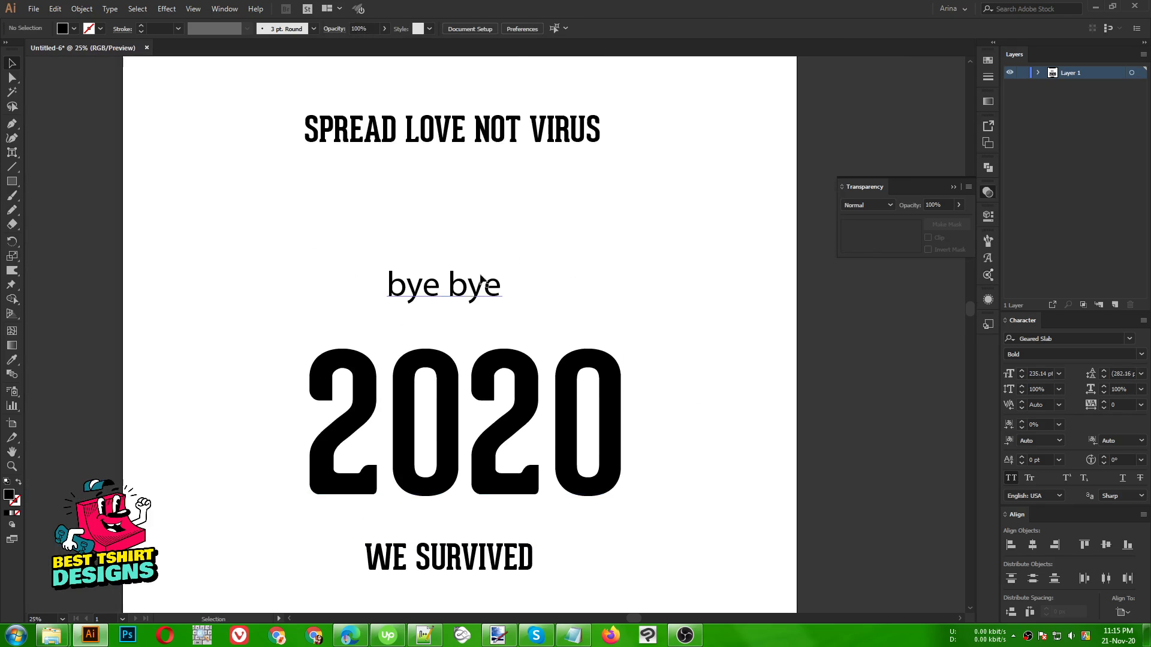
{"action": "left_click", "coordinate": [463, 285]}
{"action": "left_click", "coordinate": [290, 229]}
Step: Try the Dastend font on "bye bye" and set the text in josephsophia instead
{"action": "left_click_drag", "start_coordinate": [361, 197], "coordinate": [534, 310]}
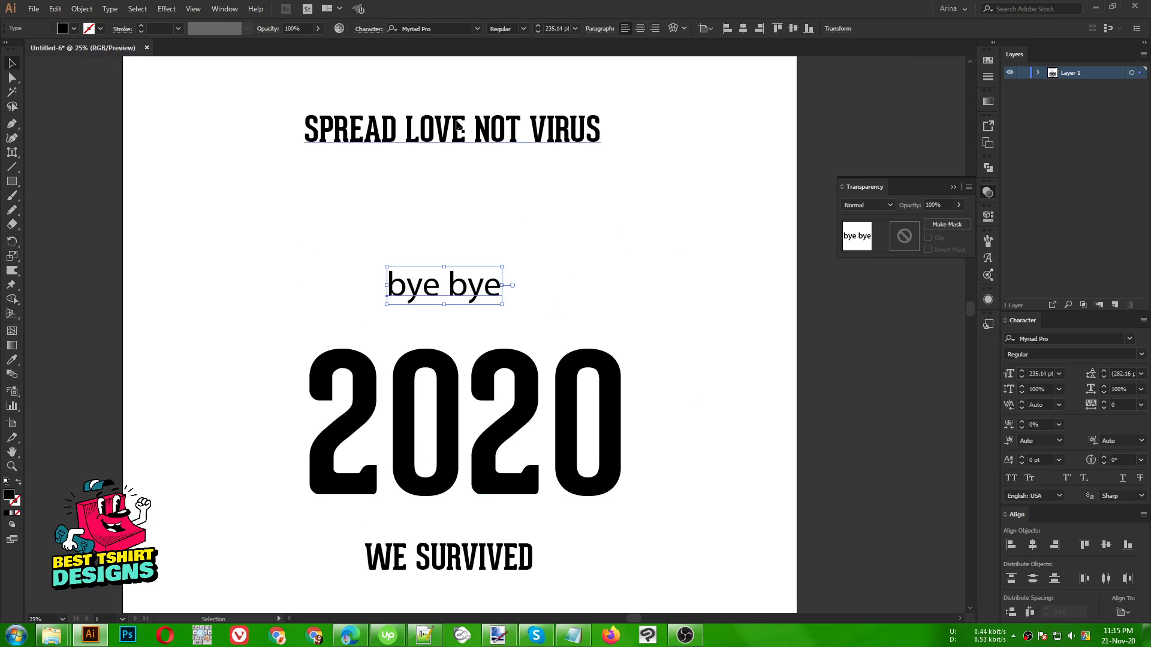
{"action": "left_click", "coordinate": [448, 29]}
{"action": "type", "text": "da"}
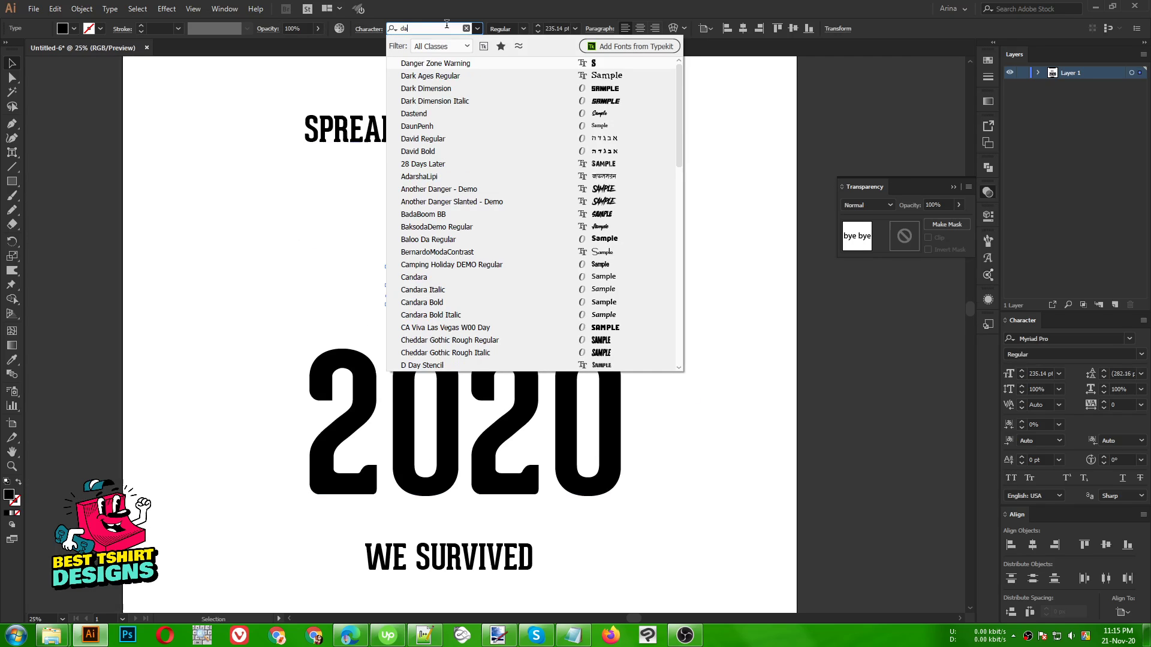
{"action": "type", "text": "s"}
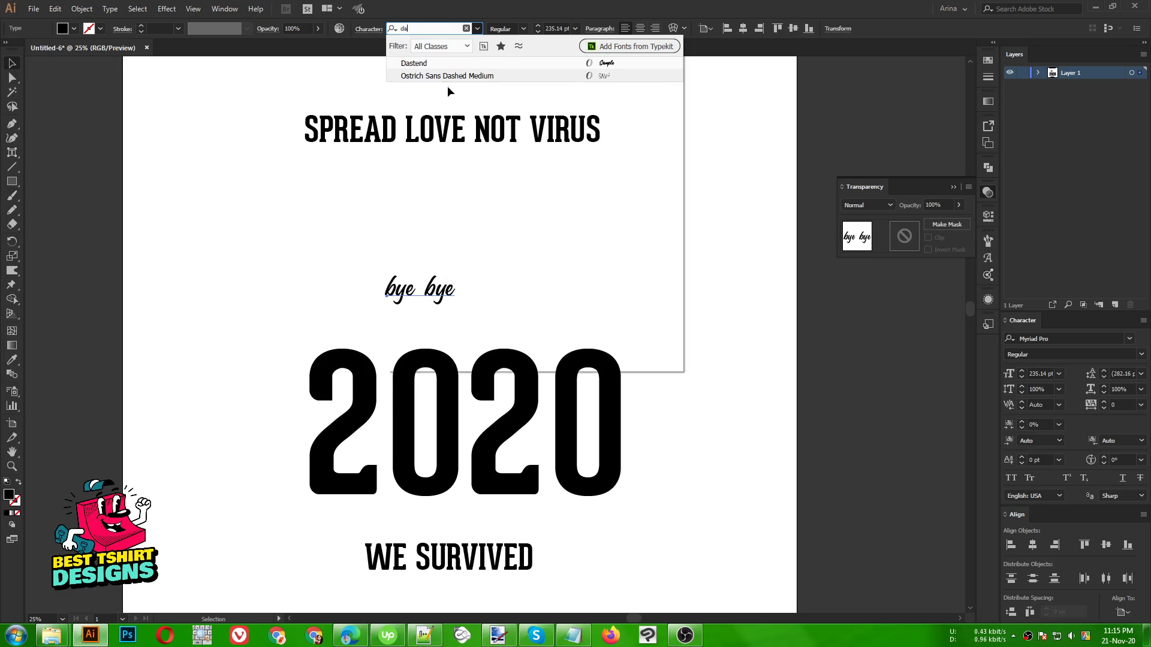
{"action": "key", "text": "BackSpace"}
{"action": "key", "text": "BackSpace"}
{"action": "key", "text": "BackSpace"}
{"action": "type", "text": "jose"}
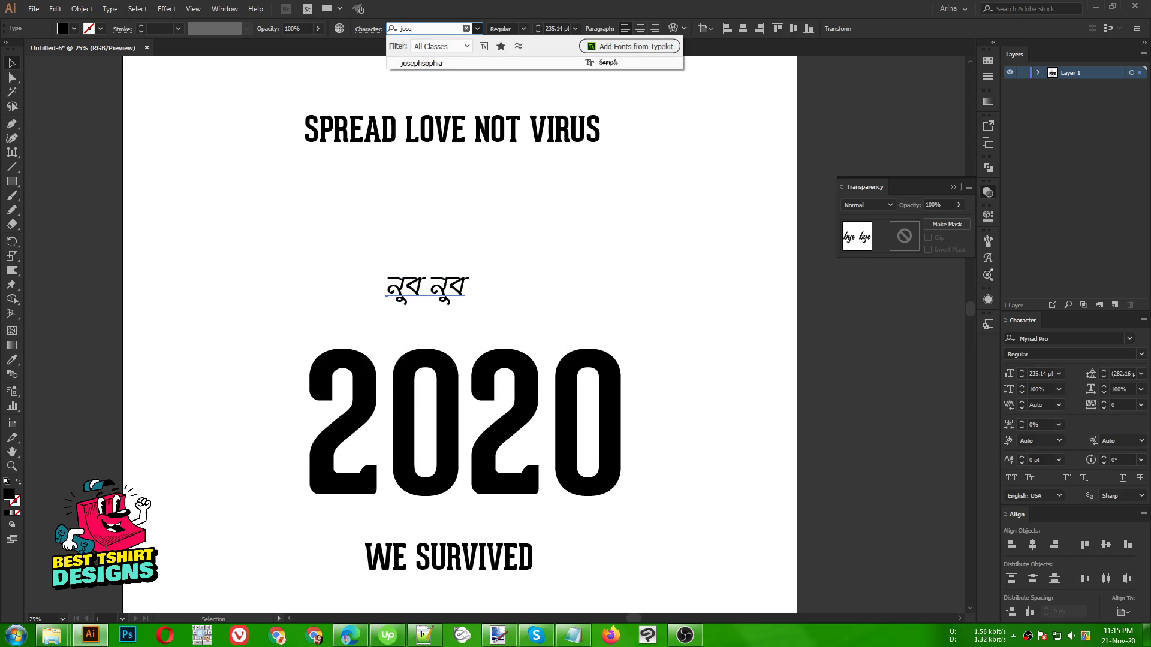
{"action": "left_click", "coordinate": [432, 63]}
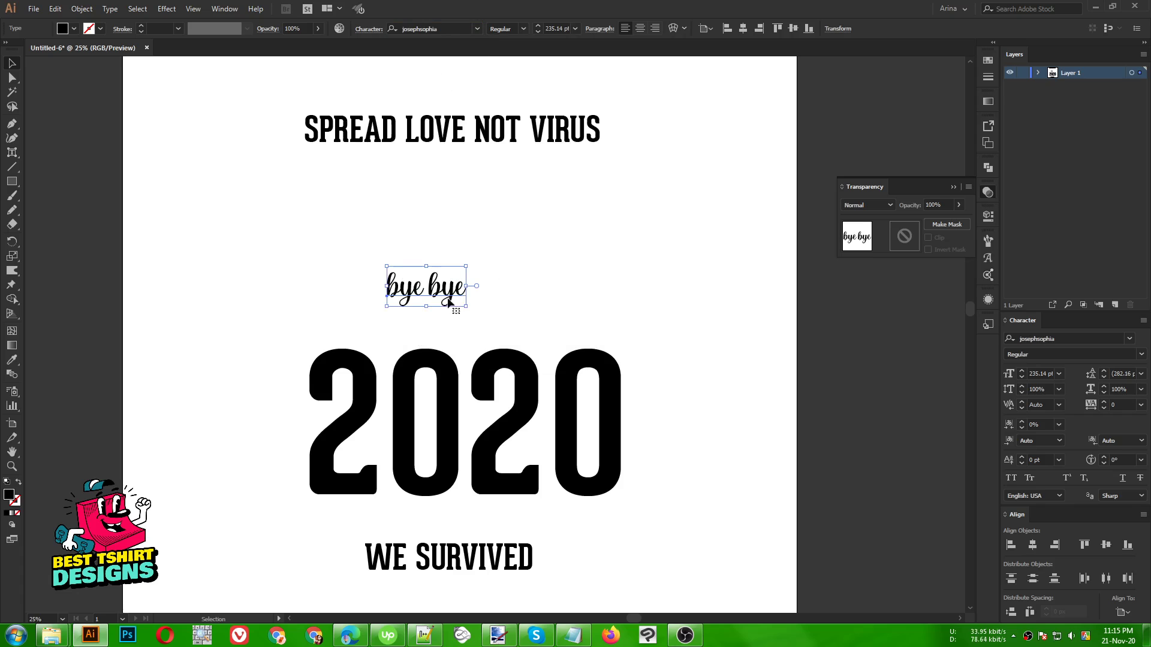
Step: Duplicate "bye bye" up and to the left, and replace the copy's text with the font name josephsophia
{"action": "left_click_drag", "start_coordinate": [435, 280], "coordinate": [246, 214]}
{"action": "left_click", "coordinate": [435, 28]}
{"action": "key", "text": "ctrl+c"}
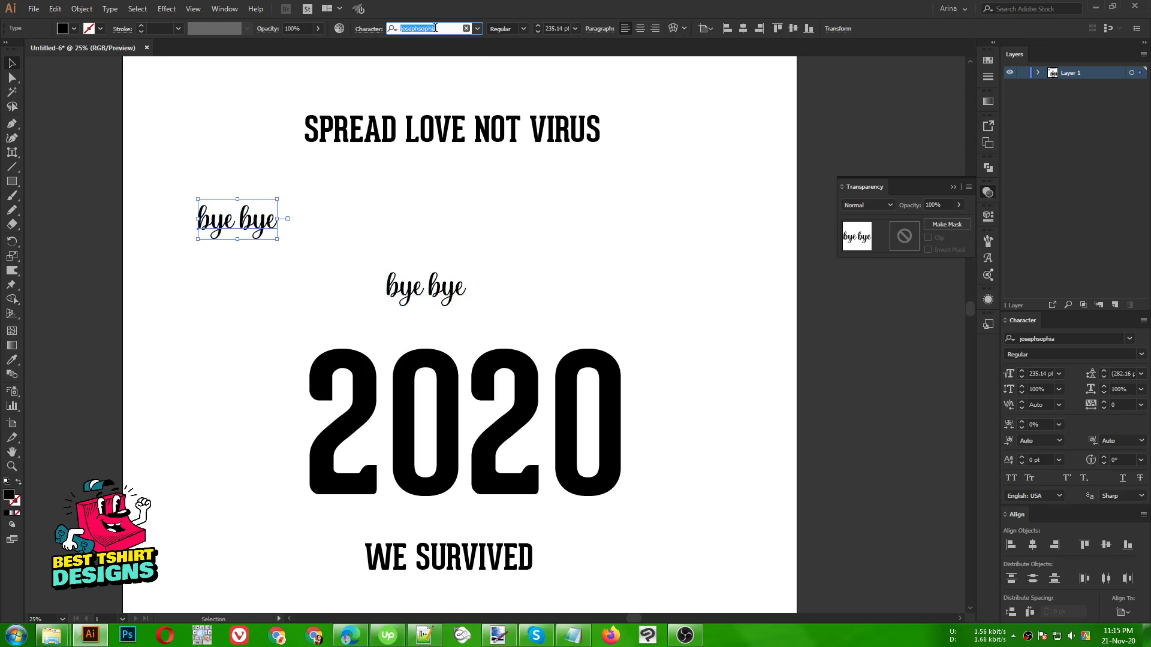
{"action": "double_click", "coordinate": [229, 223]}
{"action": "key", "text": "ctrl+a"}
{"action": "key", "text": "ctrl+v"}
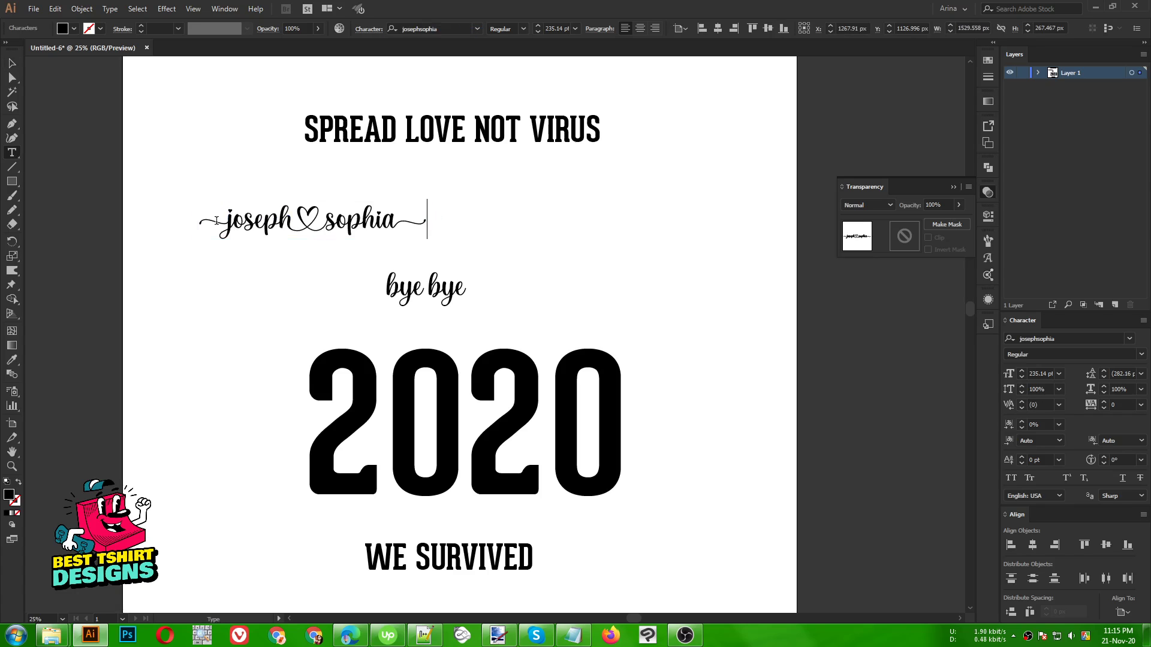
Step: Move the josephsophia sample up near the artboard's left edge and shrink it to about 157 pt
{"action": "left_click", "coordinate": [12, 64]}
{"action": "left_click_drag", "start_coordinate": [359, 230], "coordinate": [310, 210]}
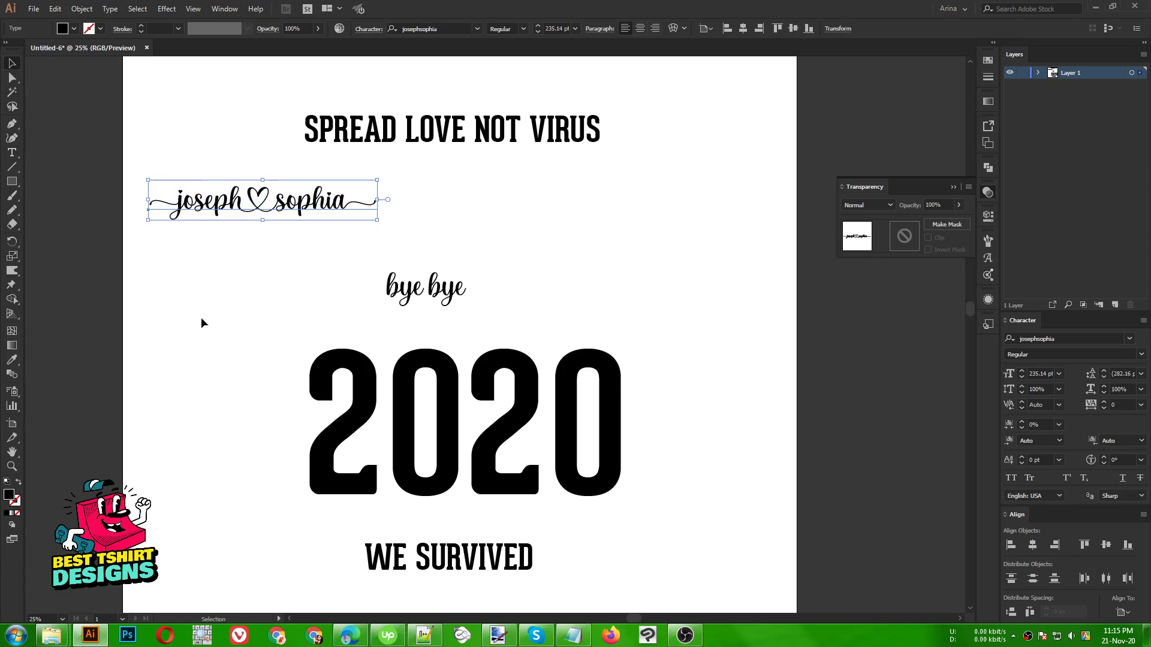
{"action": "left_click", "coordinate": [210, 289]}
{"action": "left_click", "coordinate": [257, 195]}
{"action": "left_click_drag", "start_coordinate": [377, 200], "coordinate": [300, 206]}
{"action": "left_click", "coordinate": [356, 308]}
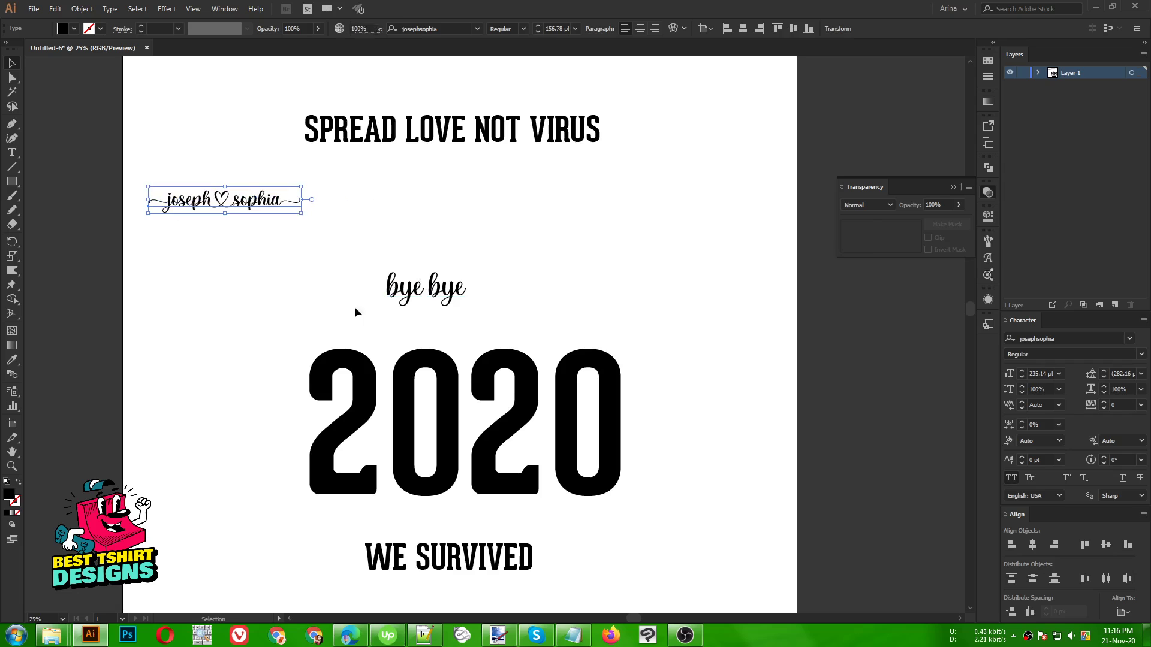
Step: Move "bye bye" slightly up and to the right above "2020"
{"action": "left_click_drag", "start_coordinate": [404, 289], "coordinate": [432, 273]}
{"action": "scroll", "coordinate": [165, 198], "scroll_direction": "up", "scroll_amount": 3}
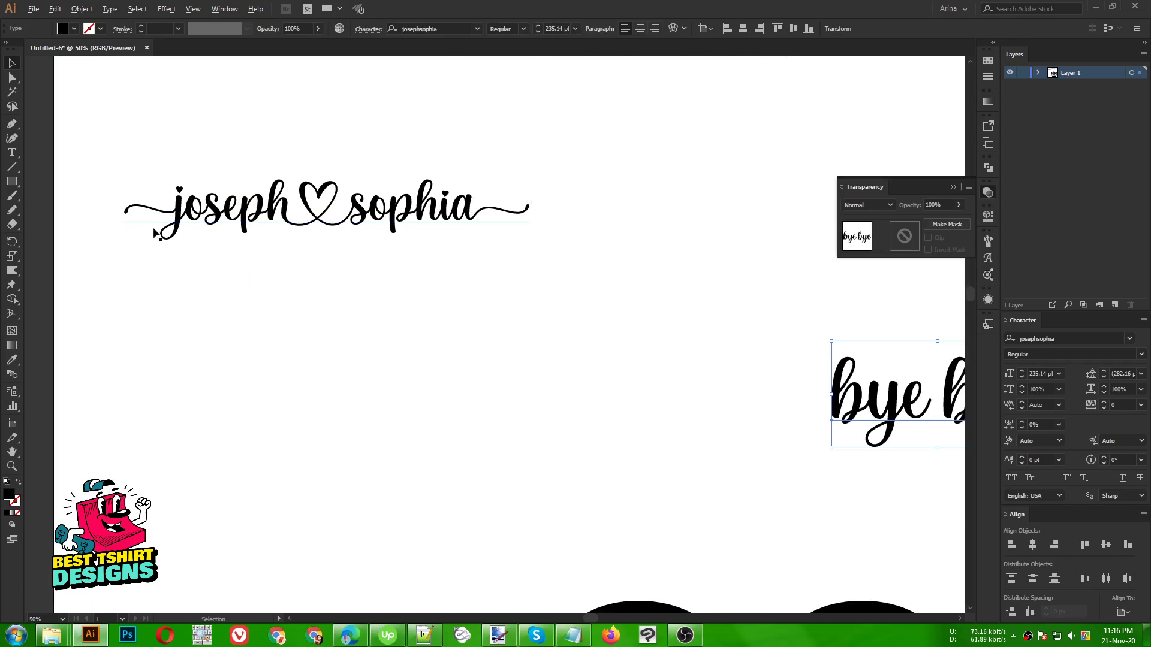
{"action": "scroll", "coordinate": [150, 229], "scroll_direction": "down", "scroll_amount": 2}
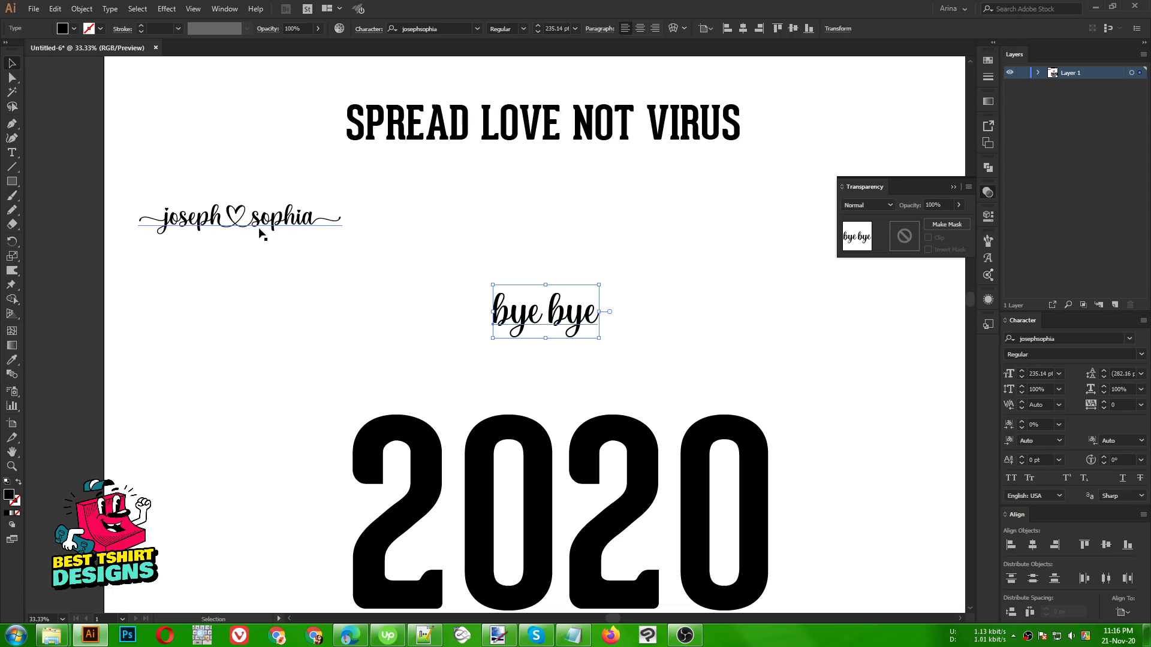
{"action": "scroll", "coordinate": [472, 272], "scroll_direction": "down", "scroll_amount": 1}
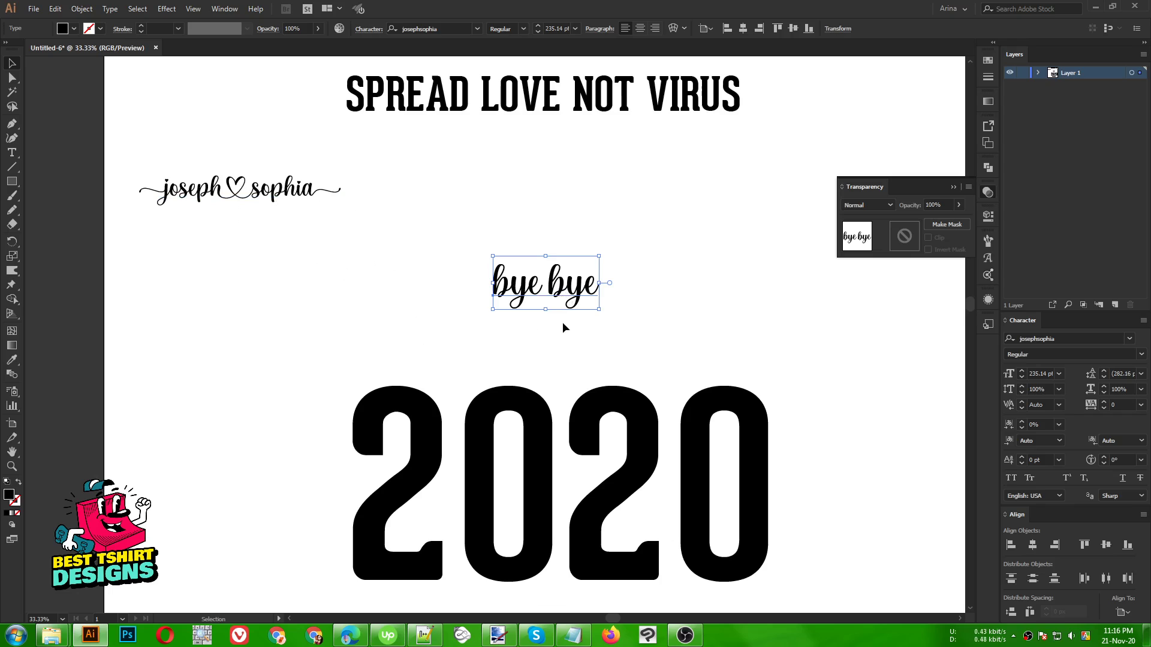
{"action": "left_click", "coordinate": [275, 281]}
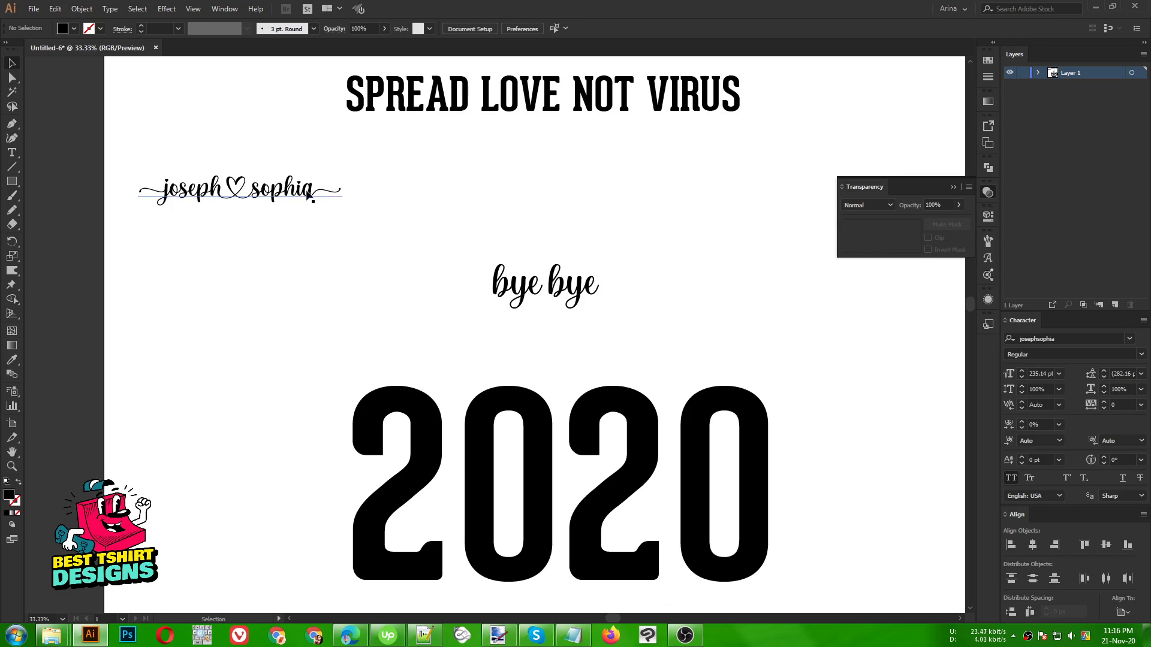
{"action": "left_click", "coordinate": [525, 301]}
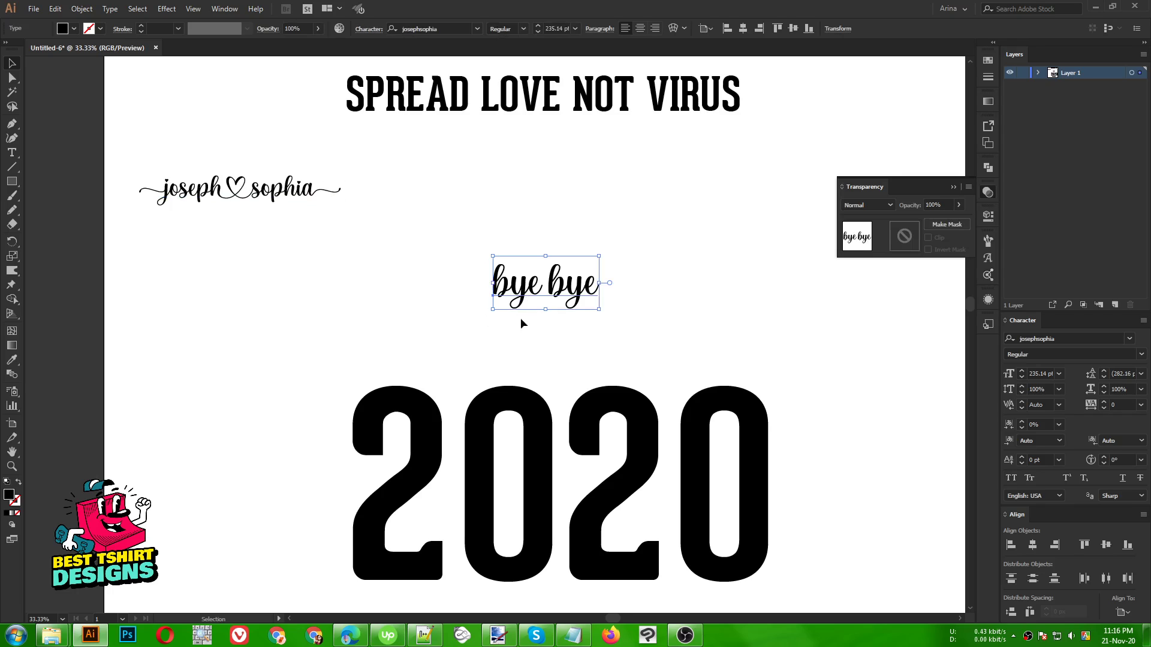
Step: Use the Touch Type tool to give the first "b" of "bye bye" a leading swash and the last "e" a trailing swash
{"action": "left_click", "coordinate": [208, 639]}
{"action": "left_click", "coordinate": [709, 343]}
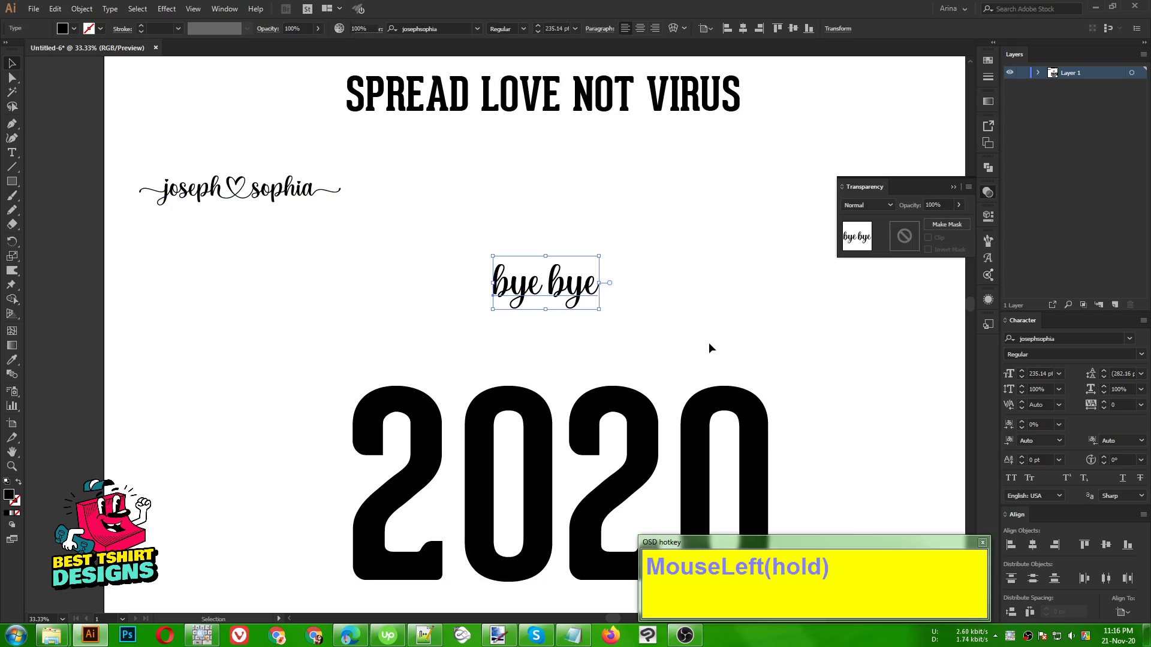
{"action": "key", "text": "shift+t"}
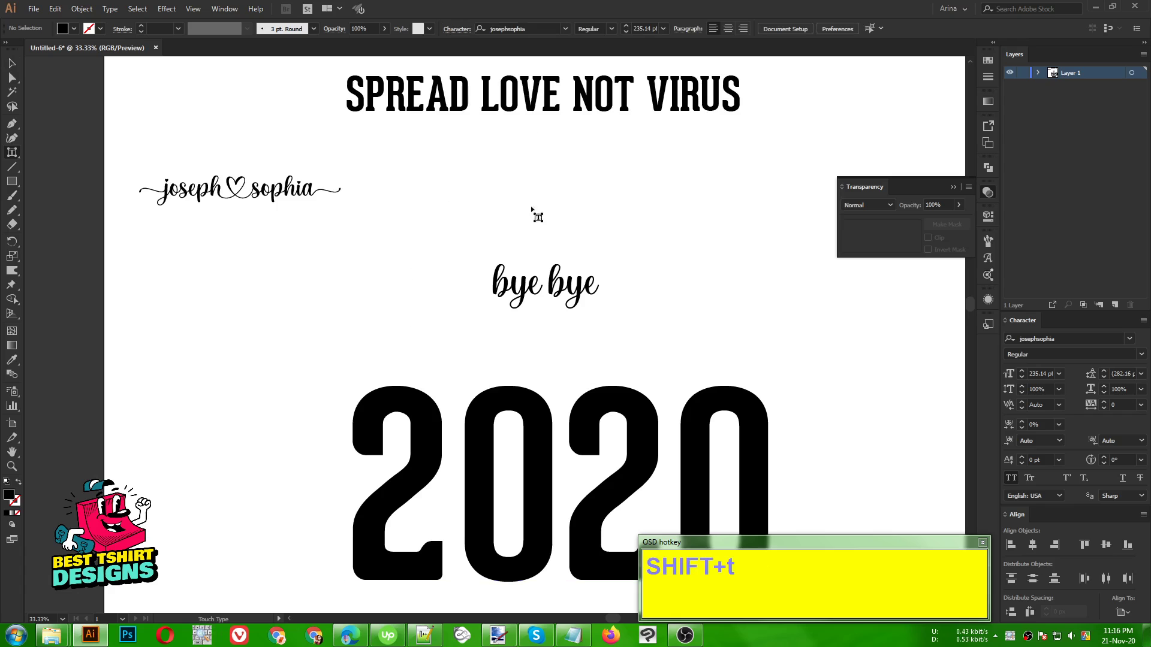
{"action": "left_click", "coordinate": [499, 275]}
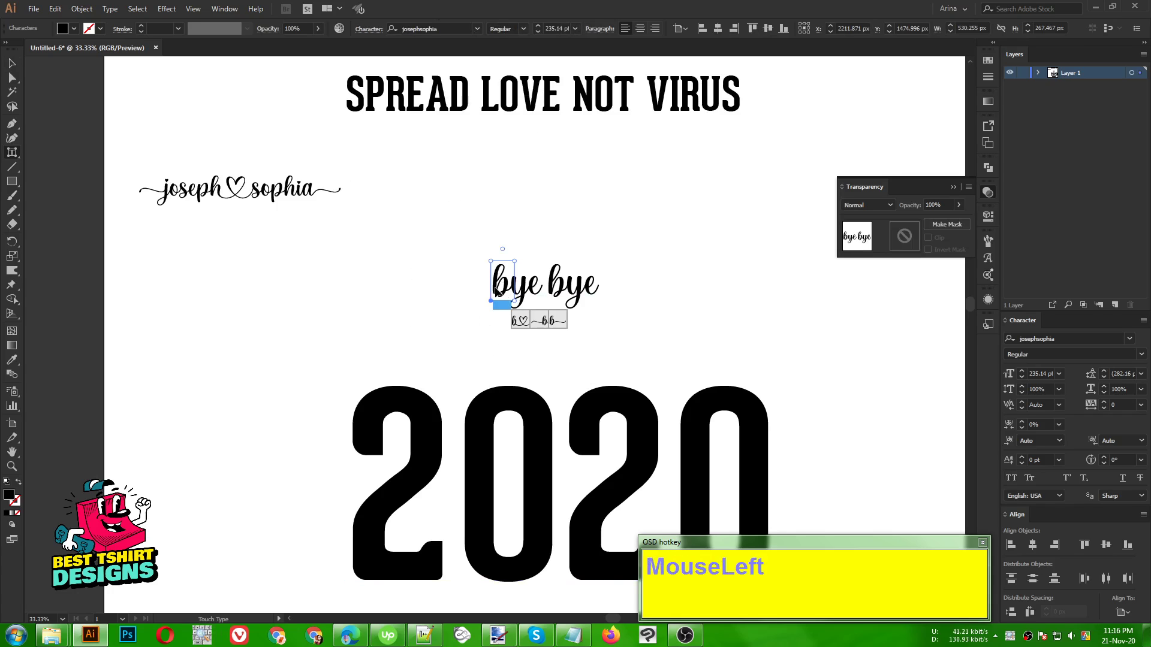
{"action": "left_click", "coordinate": [517, 322]}
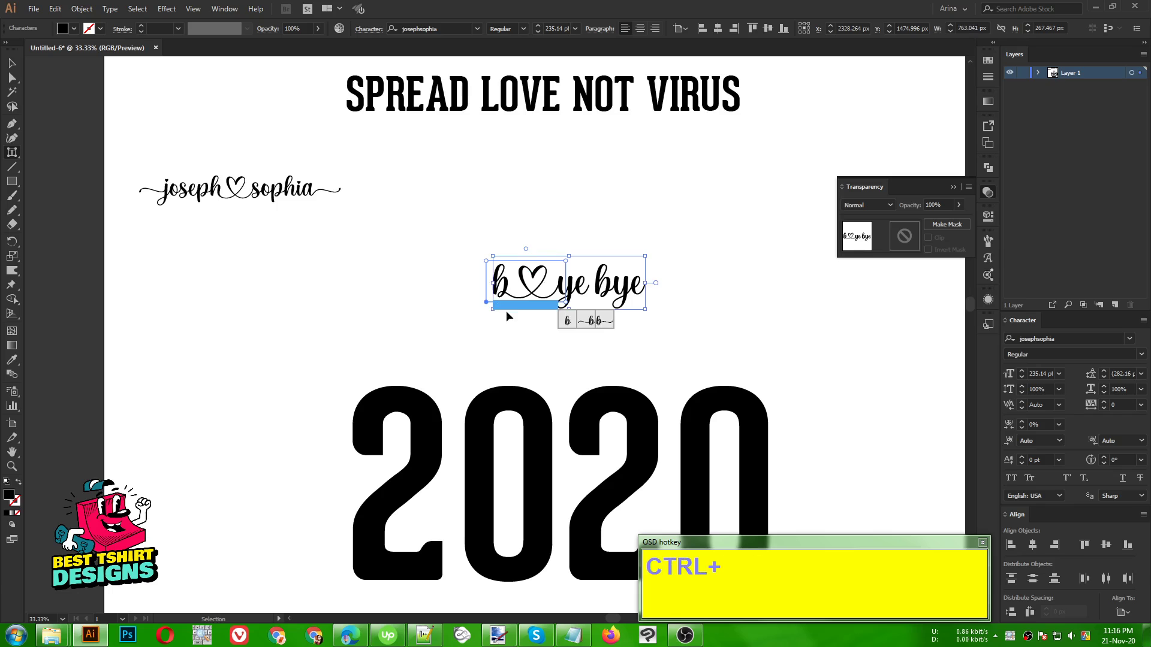
{"action": "key", "text": "ctrl+z"}
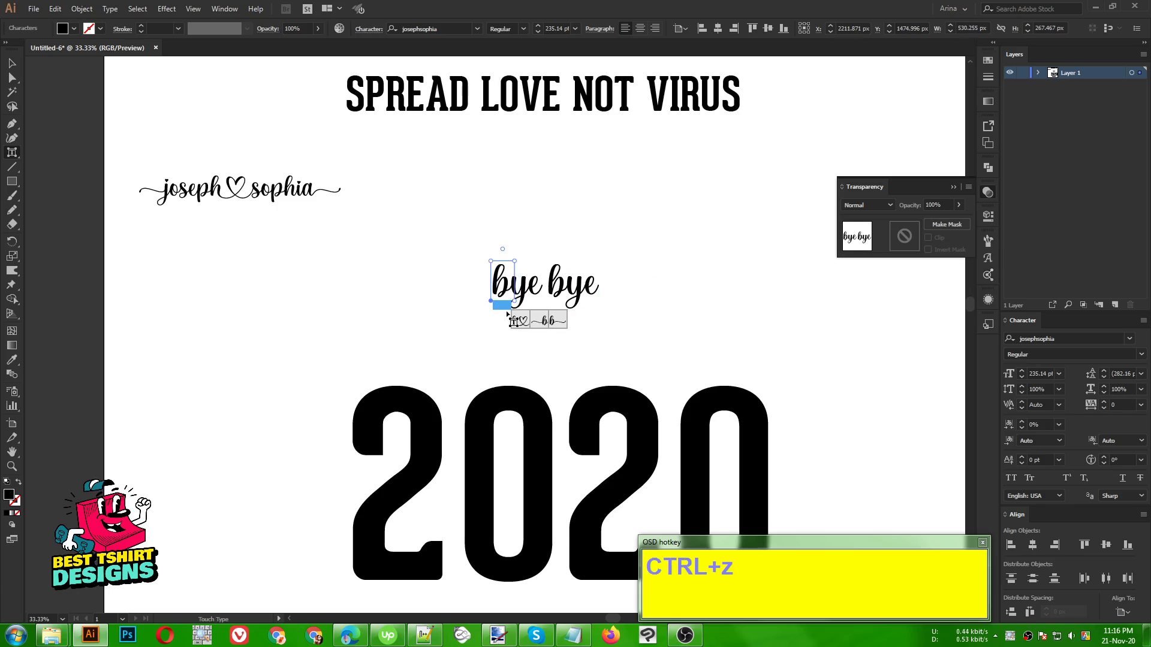
{"action": "left_click", "coordinate": [542, 323]}
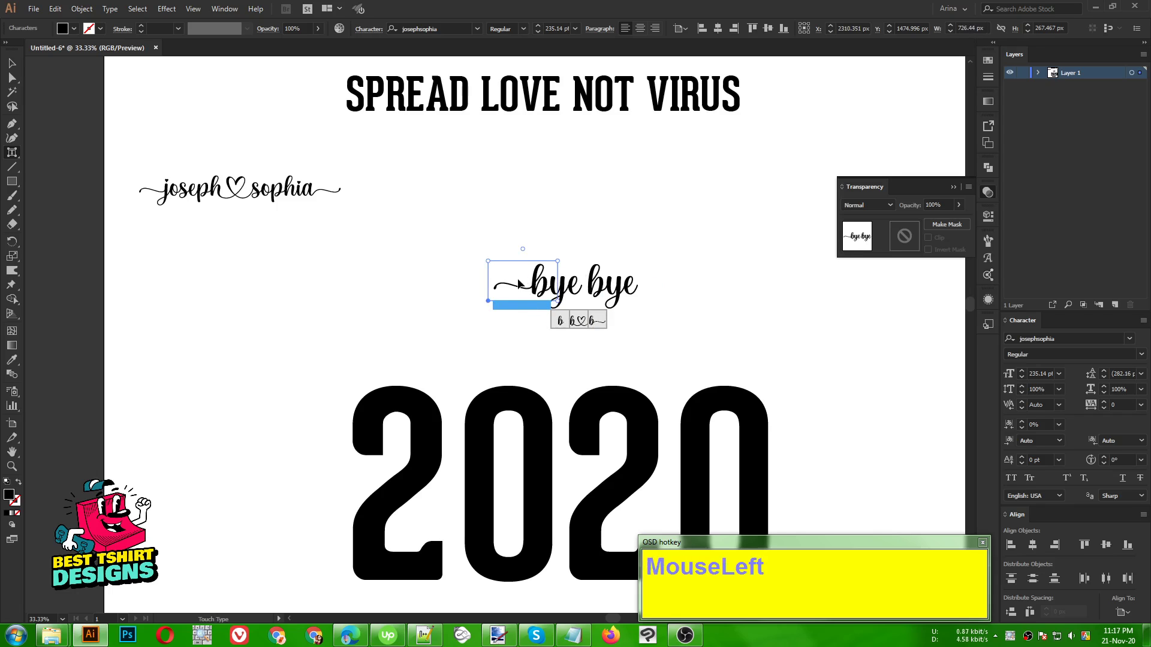
{"action": "left_click", "coordinate": [630, 281]}
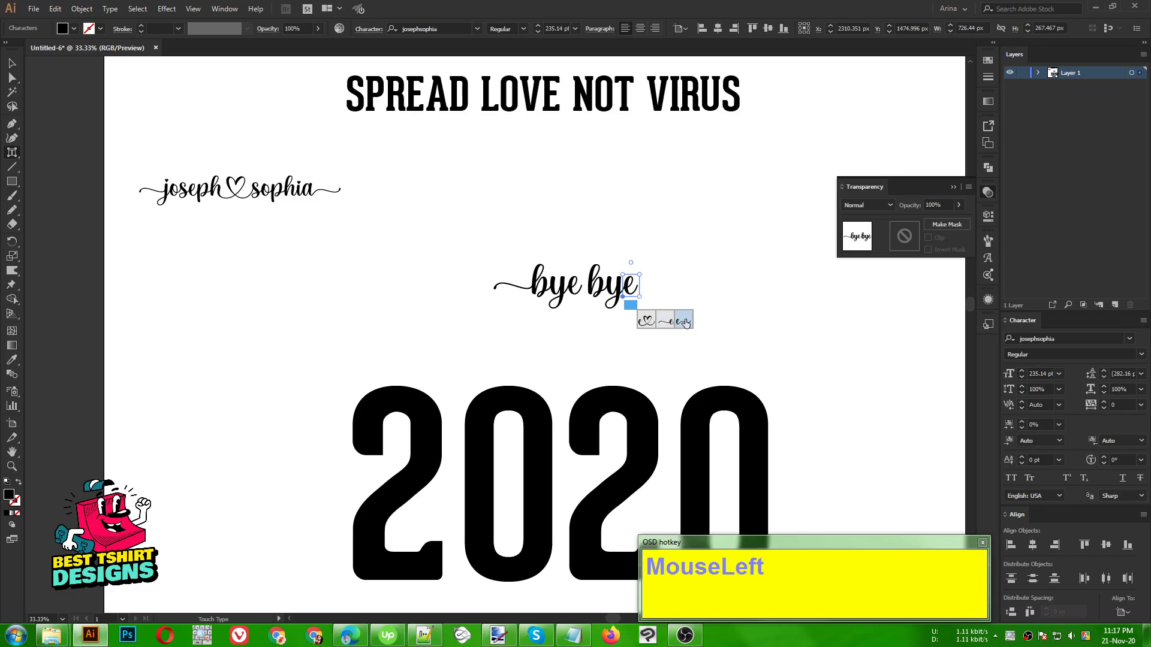
{"action": "left_click", "coordinate": [685, 322]}
{"action": "key", "text": "v"}
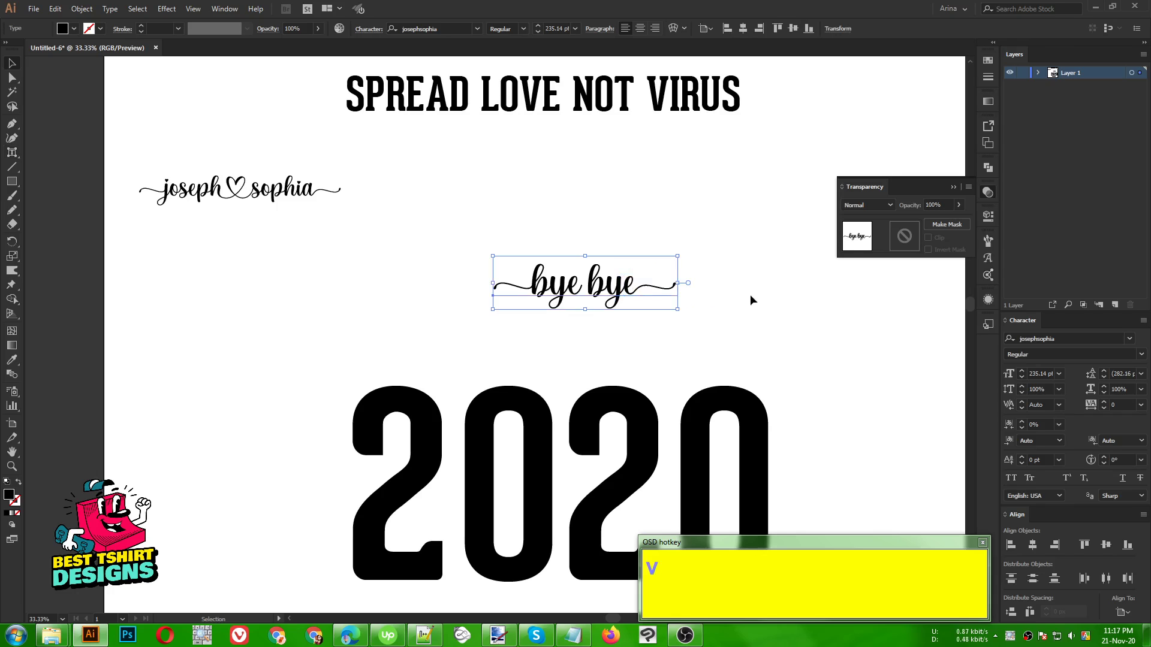
{"action": "left_click", "coordinate": [749, 294]}
Step: Move "bye bye" aside to the right of "2020" and delete the josephsophia sample text
{"action": "scroll", "coordinate": [403, 296], "scroll_direction": "down", "scroll_amount": 1}
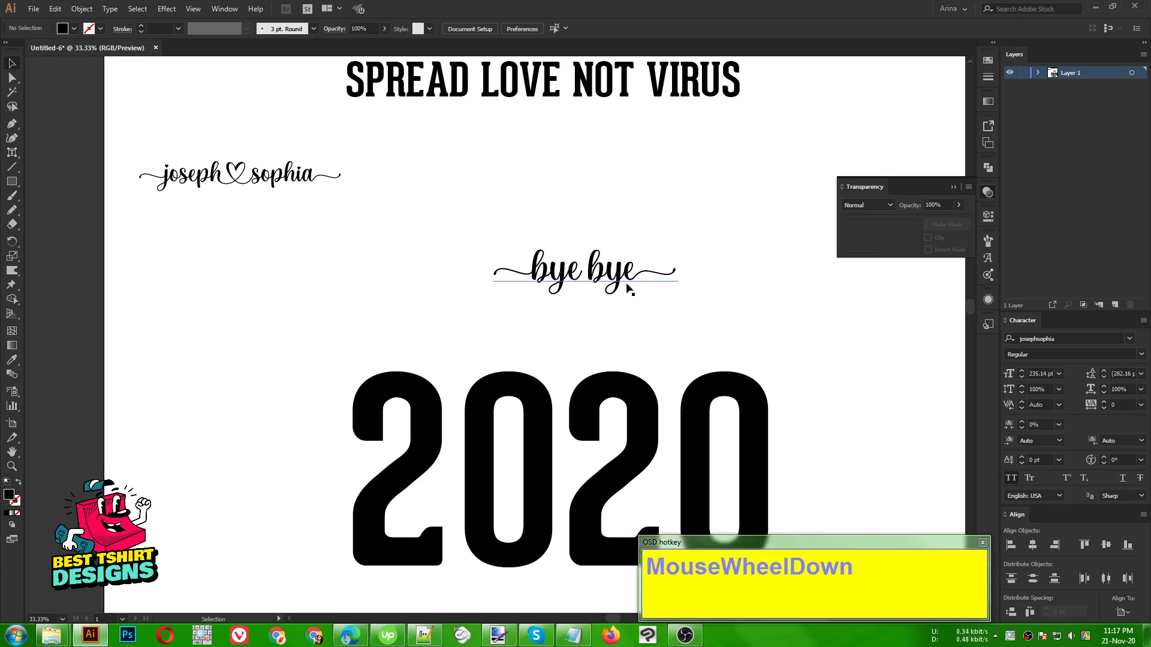
{"action": "scroll", "coordinate": [411, 323], "scroll_direction": "down", "scroll_amount": 1}
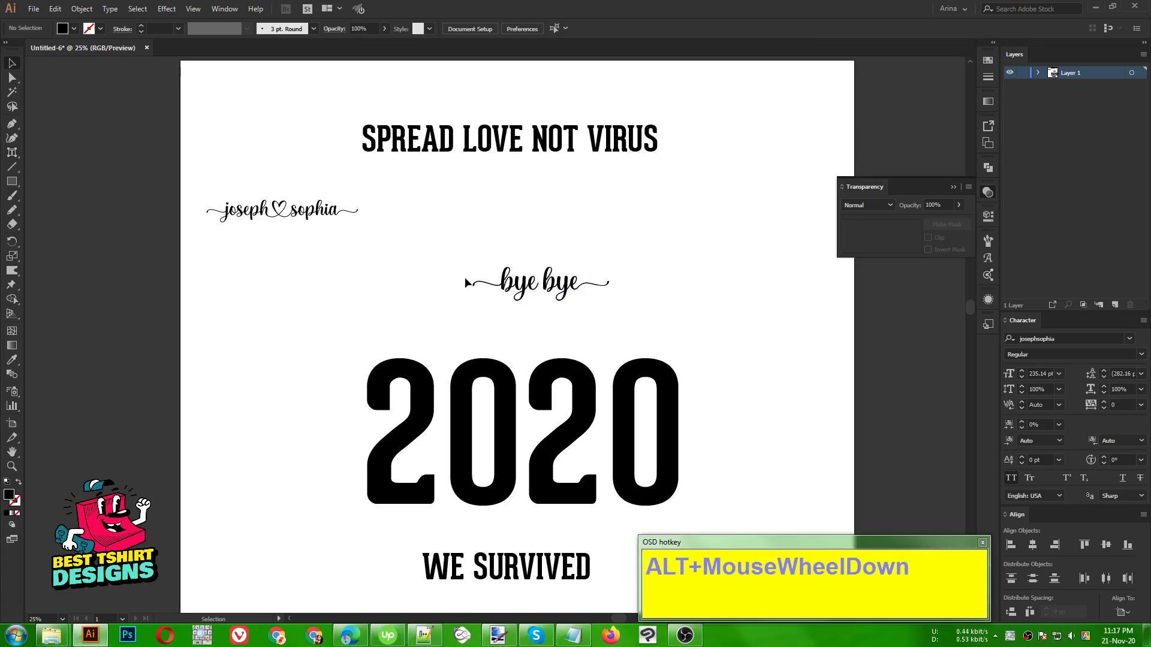
{"action": "left_click_drag", "start_coordinate": [550, 281], "coordinate": [784, 423]}
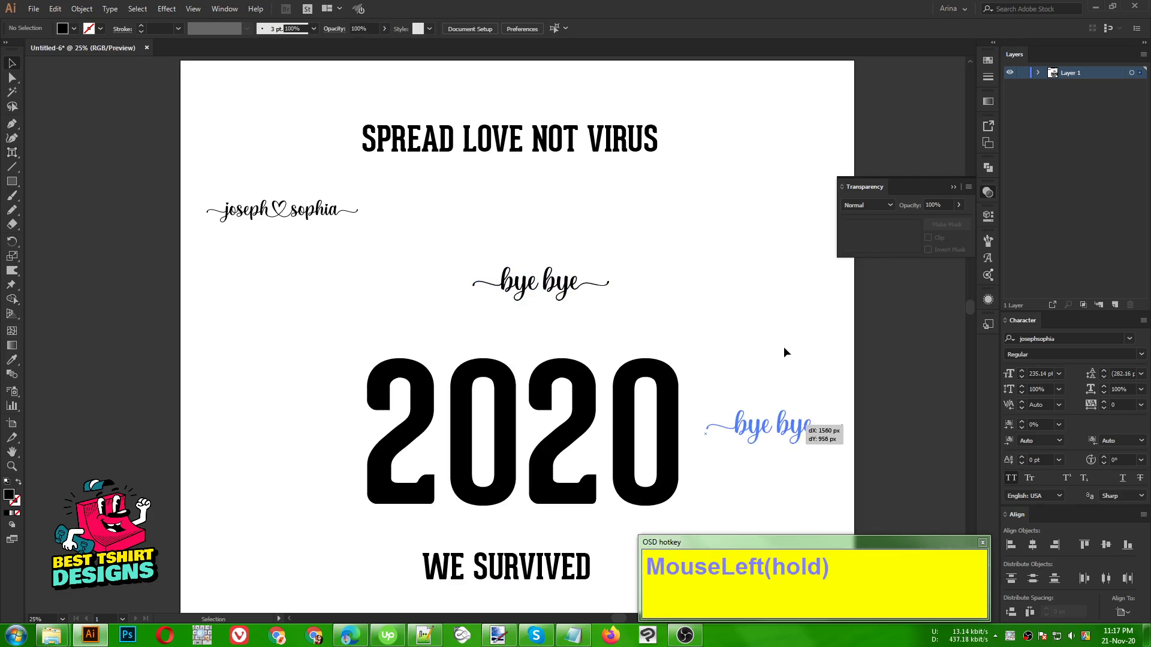
{"action": "left_click_drag", "start_coordinate": [784, 348], "coordinate": [784, 348]}
{"action": "left_click", "coordinate": [323, 215]}
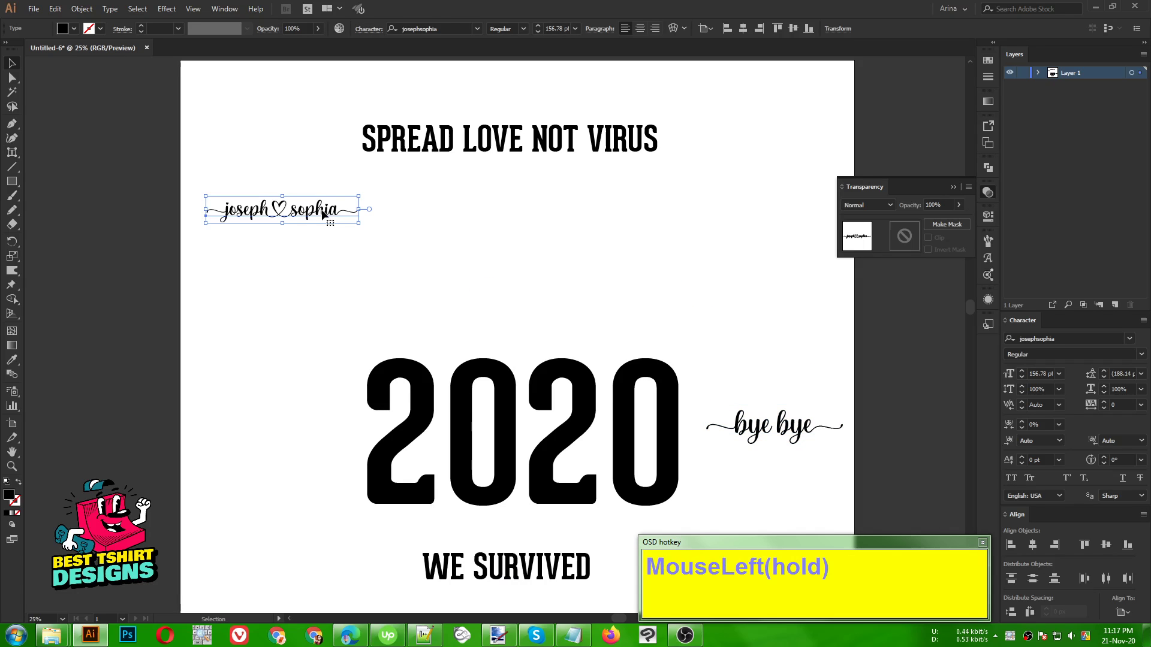
{"action": "key", "text": "Delete"}
Step: Shift "2020" up and left, and bring "SPREAD LOVE NOT VIRUS" down and left above it
{"action": "left_click_drag", "start_coordinate": [514, 388], "coordinate": [470, 297]}
{"action": "left_click_drag", "start_coordinate": [535, 137], "coordinate": [501, 162]}
{"action": "left_click", "coordinate": [182, 203]}
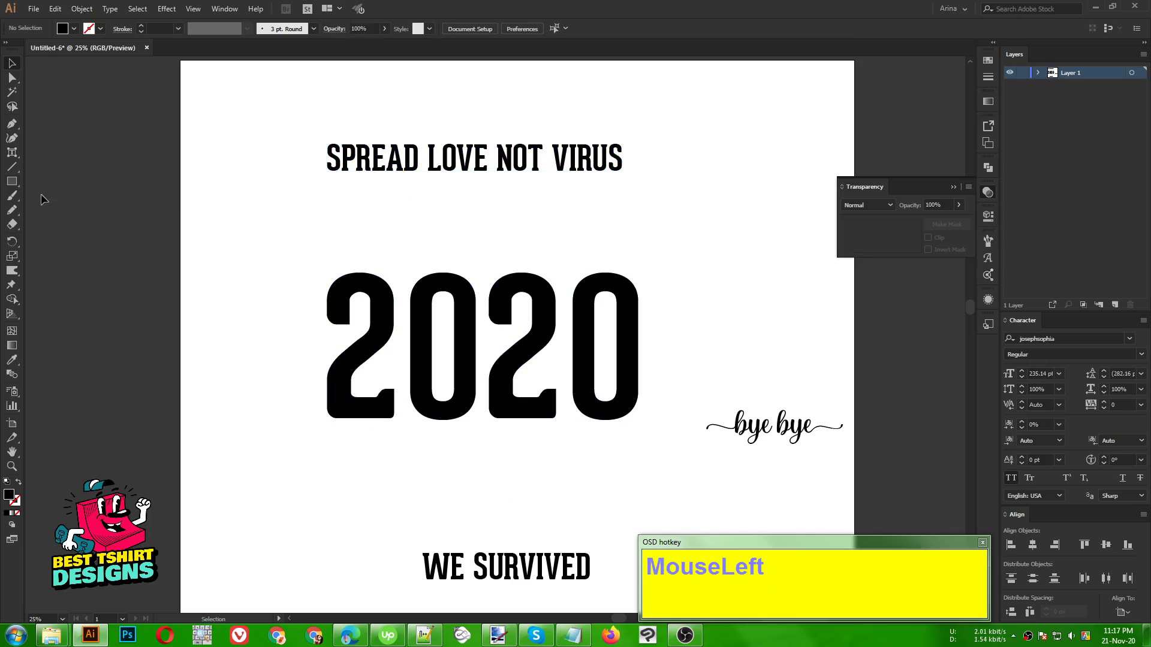
Step: Draw an unfilled circle with a black stroke over "2020" and enlarge it to about 2072 px, matching the number's width
{"action": "left_click_drag", "start_coordinate": [8, 185], "coordinate": [58, 207]}
{"action": "mouse_move", "coordinate": [482, 358]}
{"action": "left_mouse_down"}
{"action": "mouse_move", "coordinate": [658, 442]}
{"action": "mouse_move", "coordinate": [625, 436]}
{"action": "left_mouse_up"}
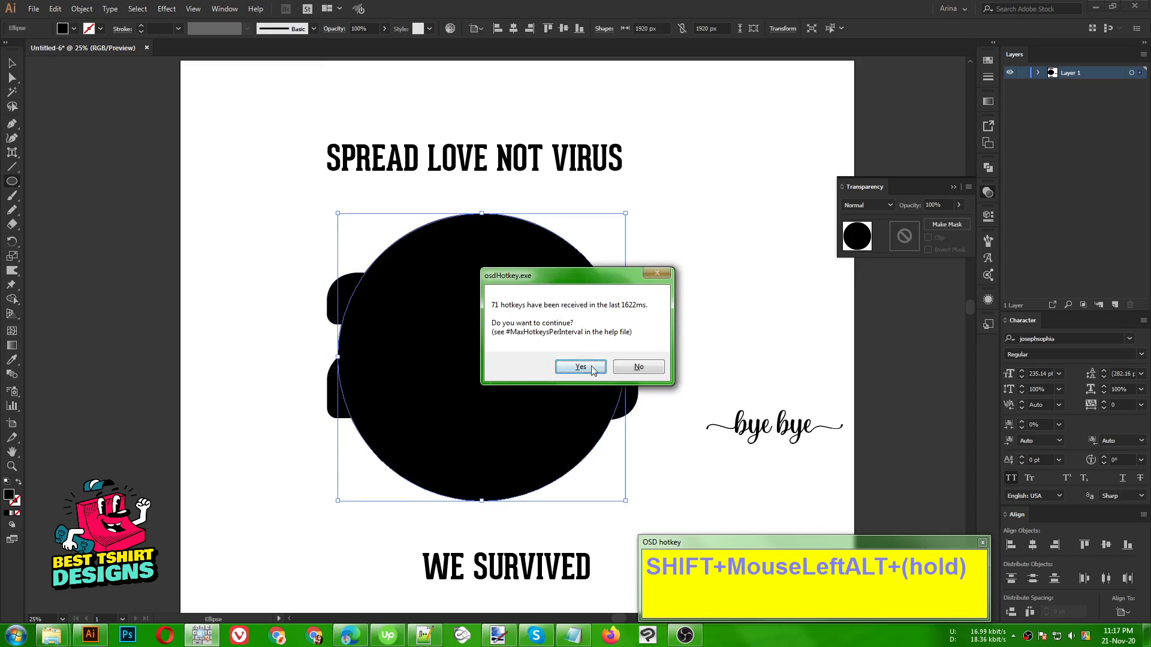
{"action": "left_click", "coordinate": [580, 367]}
{"action": "key", "text": "shift+x"}
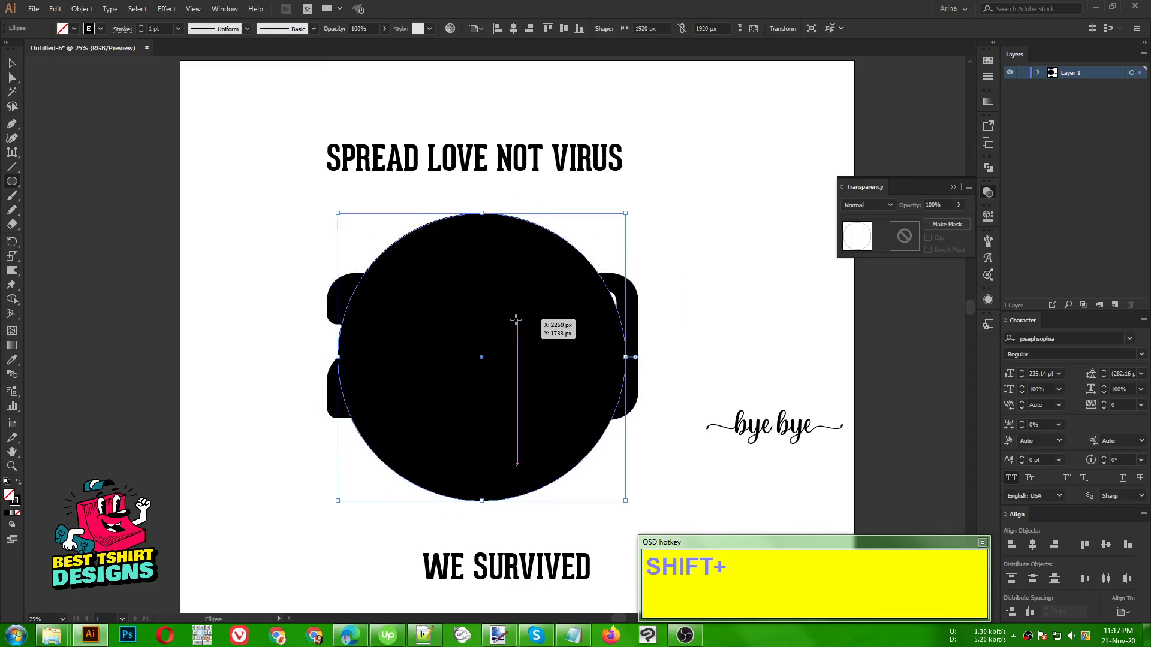
{"action": "key", "text": "v"}
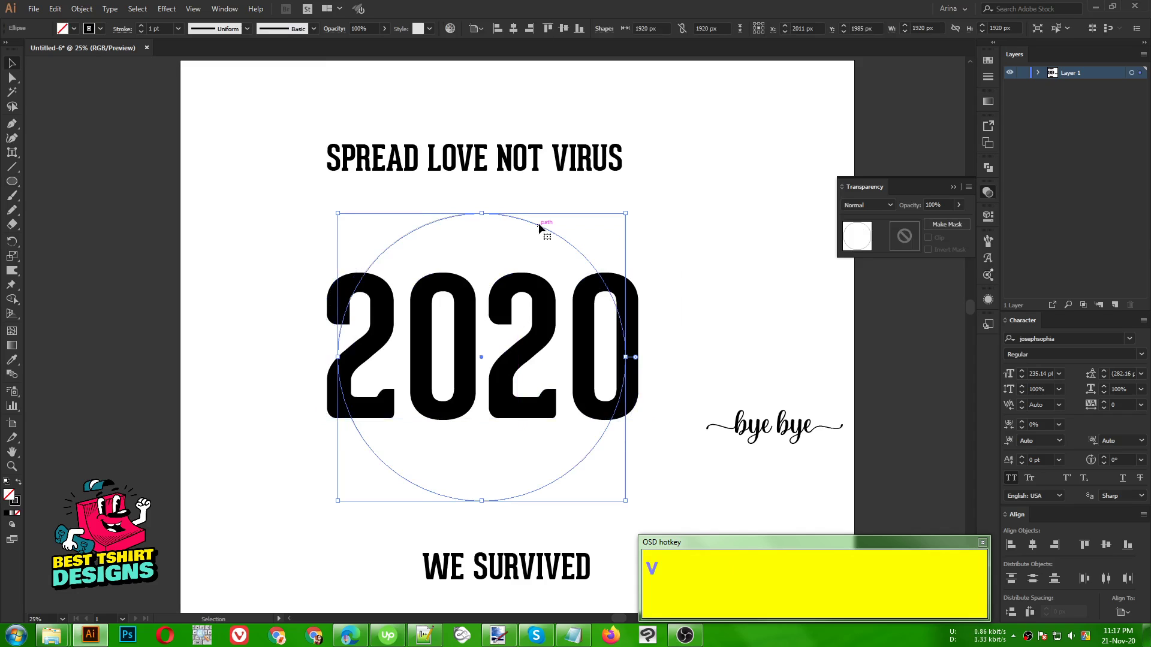
{"action": "left_click_drag", "start_coordinate": [625, 357], "coordinate": [637, 358]}
Step: Convert the "2020" text to outlines
{"action": "left_click", "coordinate": [467, 318]}
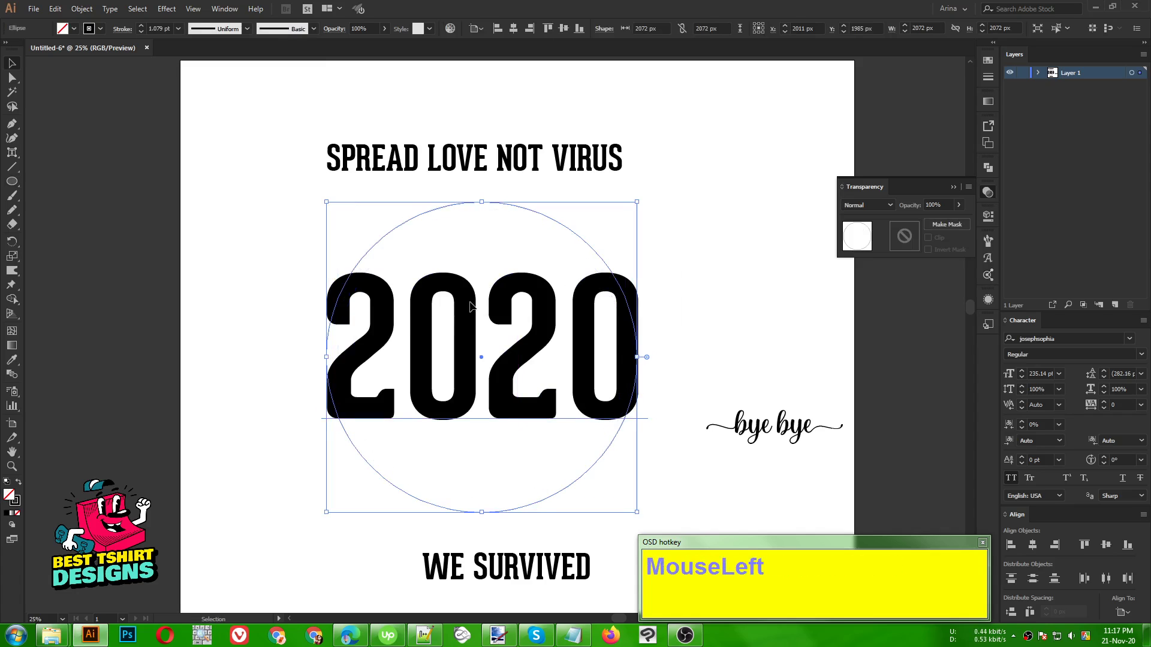
{"action": "left_click", "coordinate": [509, 166], "text": "shift"}
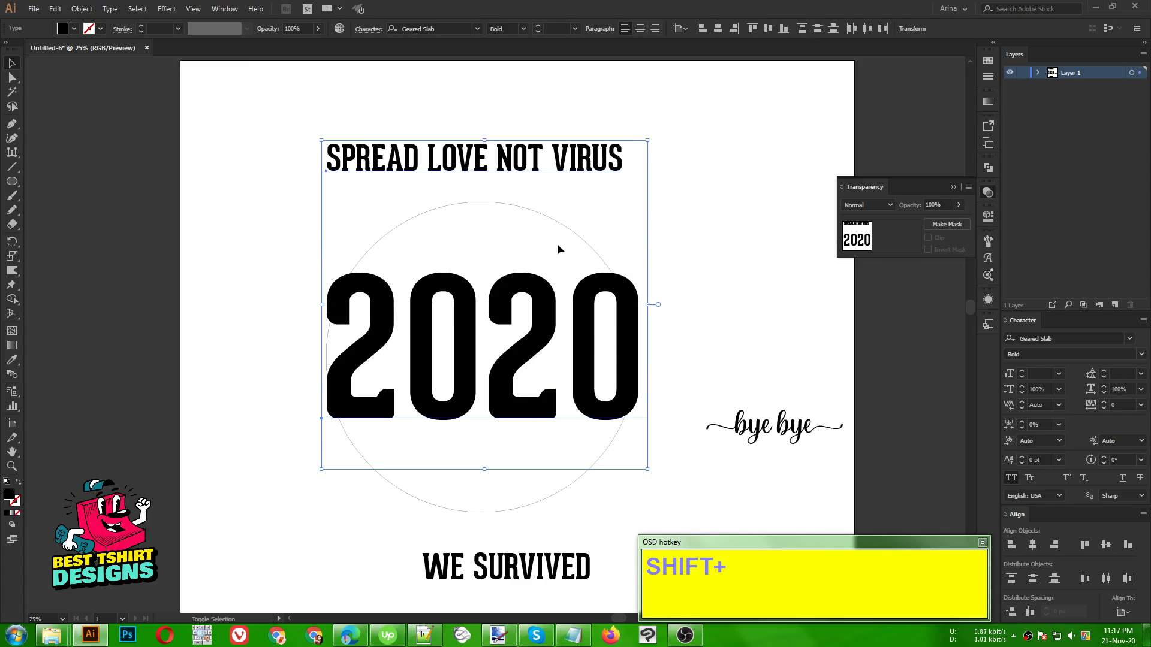
{"action": "left_click", "coordinate": [606, 226]}
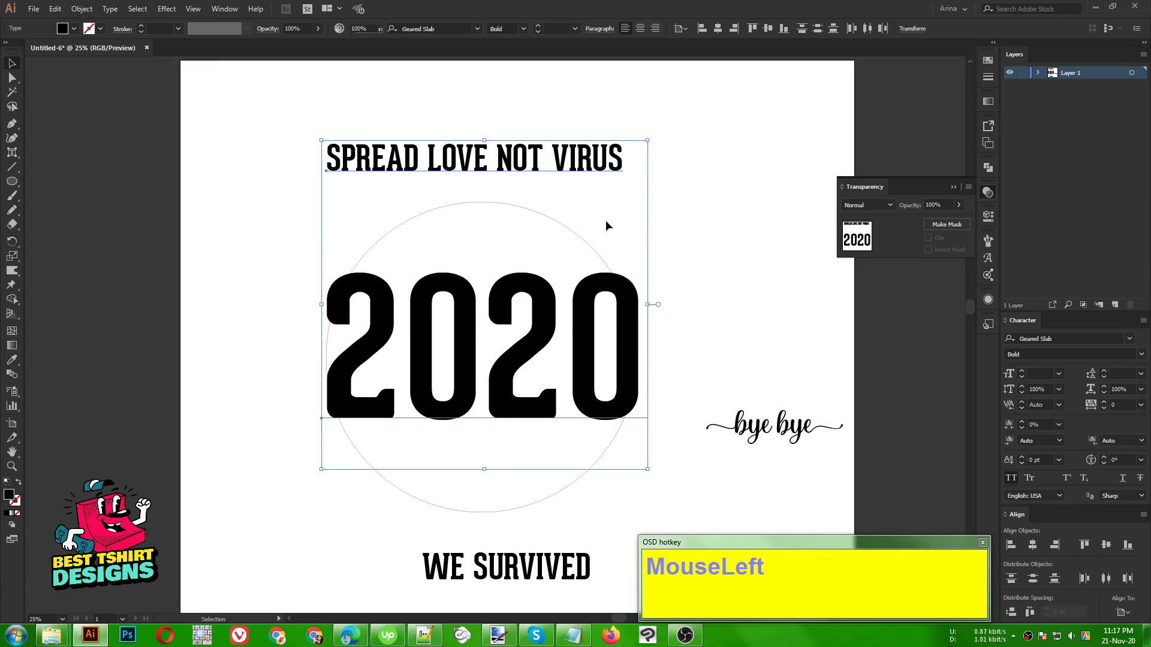
{"action": "left_click", "coordinate": [426, 337]}
{"action": "right_click", "coordinate": [511, 339]}
{"action": "left_click", "coordinate": [538, 422]}
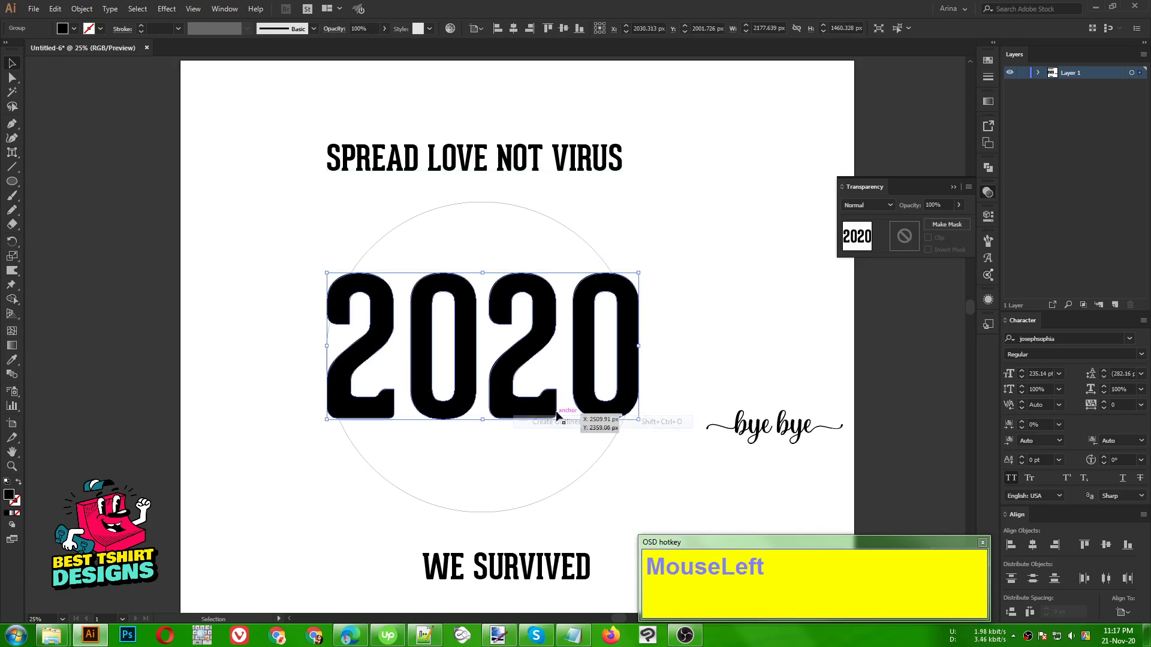
Step: Align the outlined "2020" and the circle to each other's horizontal centre
{"action": "left_click_drag", "start_coordinate": [673, 326], "coordinate": [383, 358]}
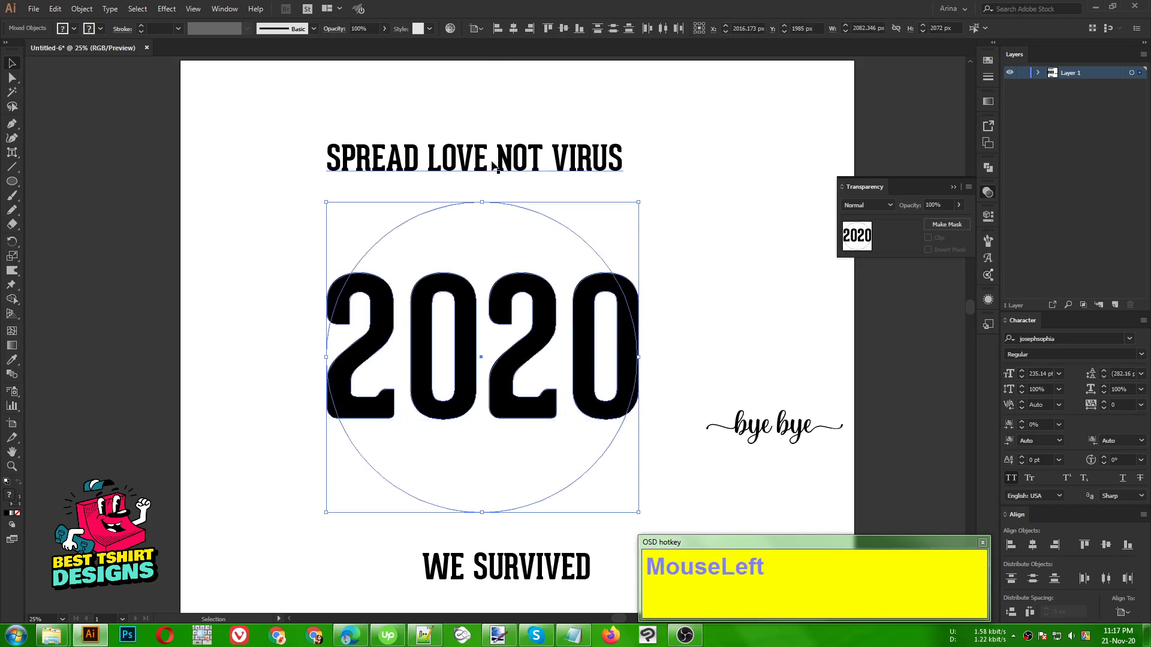
{"action": "left_click", "coordinate": [475, 29]}
{"action": "left_click", "coordinate": [479, 41]}
{"action": "left_click", "coordinate": [515, 32]}
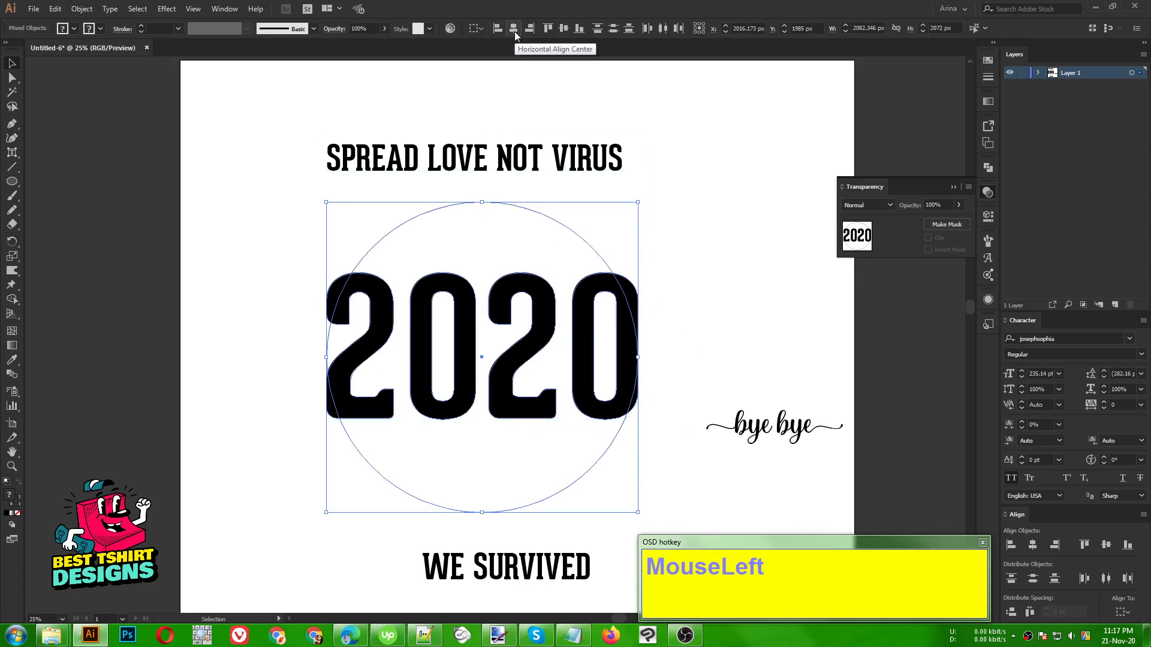
{"action": "left_click", "coordinate": [649, 246]}
Step: Cut "SPREAD LOVE NOT VIRUS" and paste it onto the circle as type on a path, replacing the placeholder text
{"action": "left_click", "coordinate": [516, 163]}
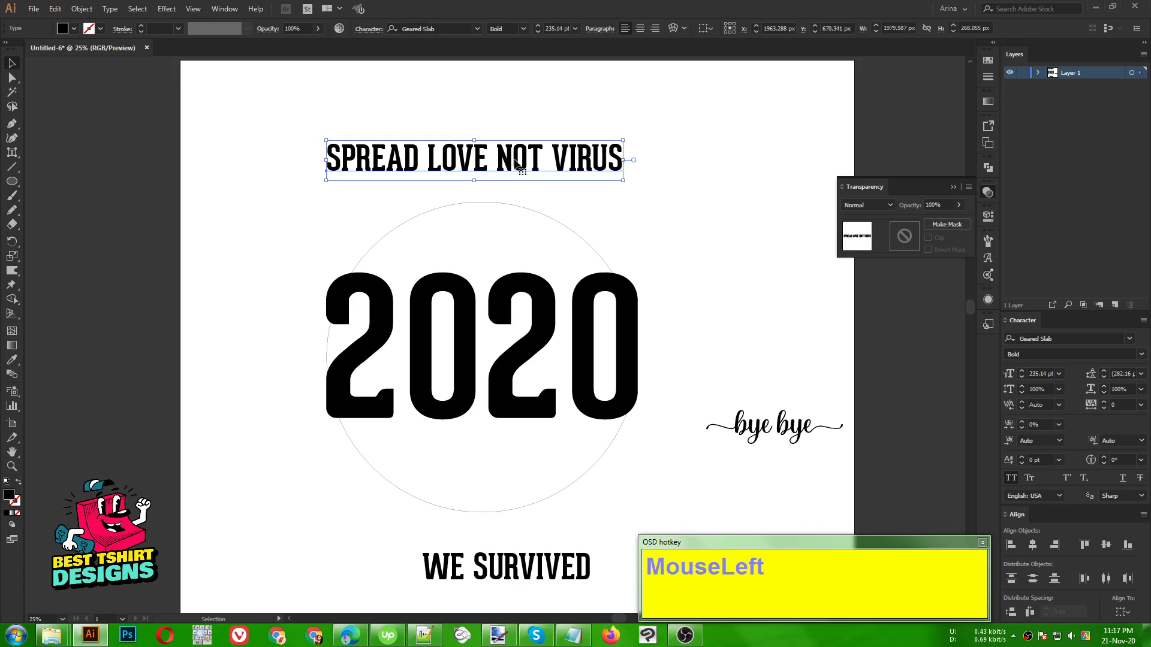
{"action": "key", "text": "ctrl+x"}
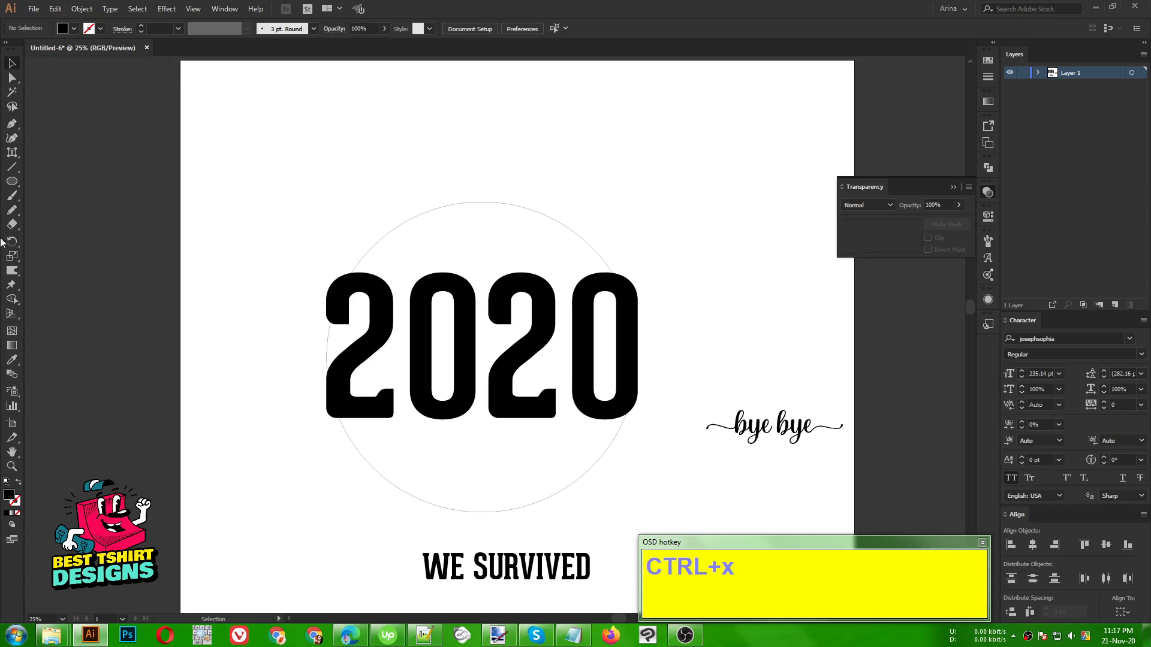
{"action": "left_click", "coordinate": [12, 152]}
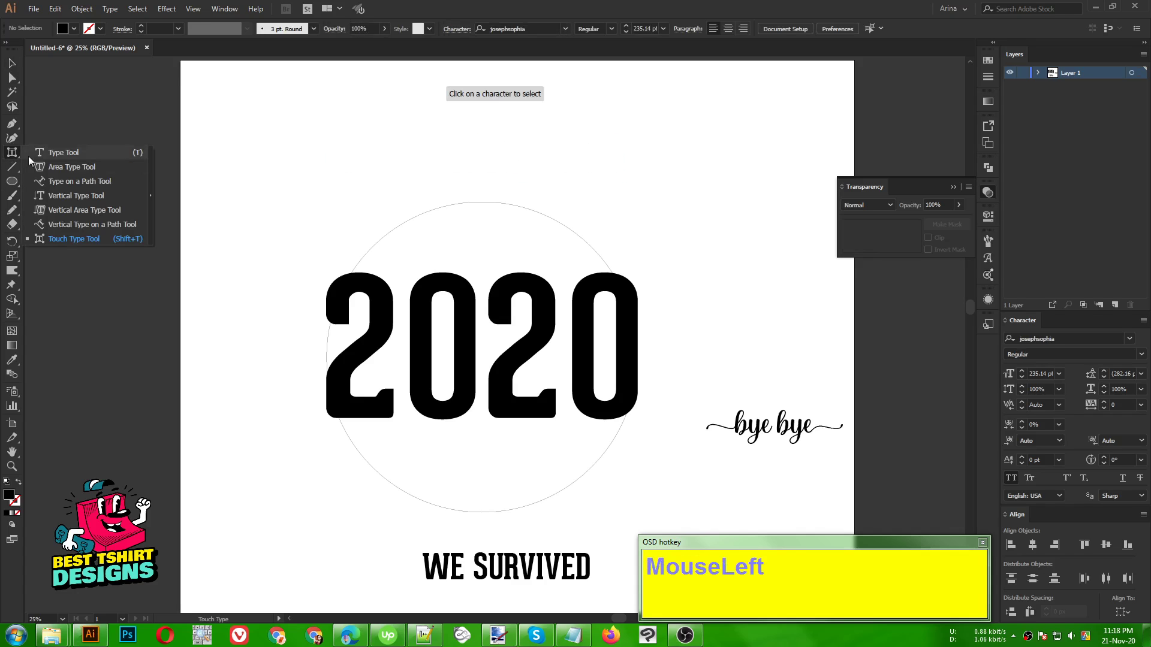
{"action": "left_click", "coordinate": [96, 183]}
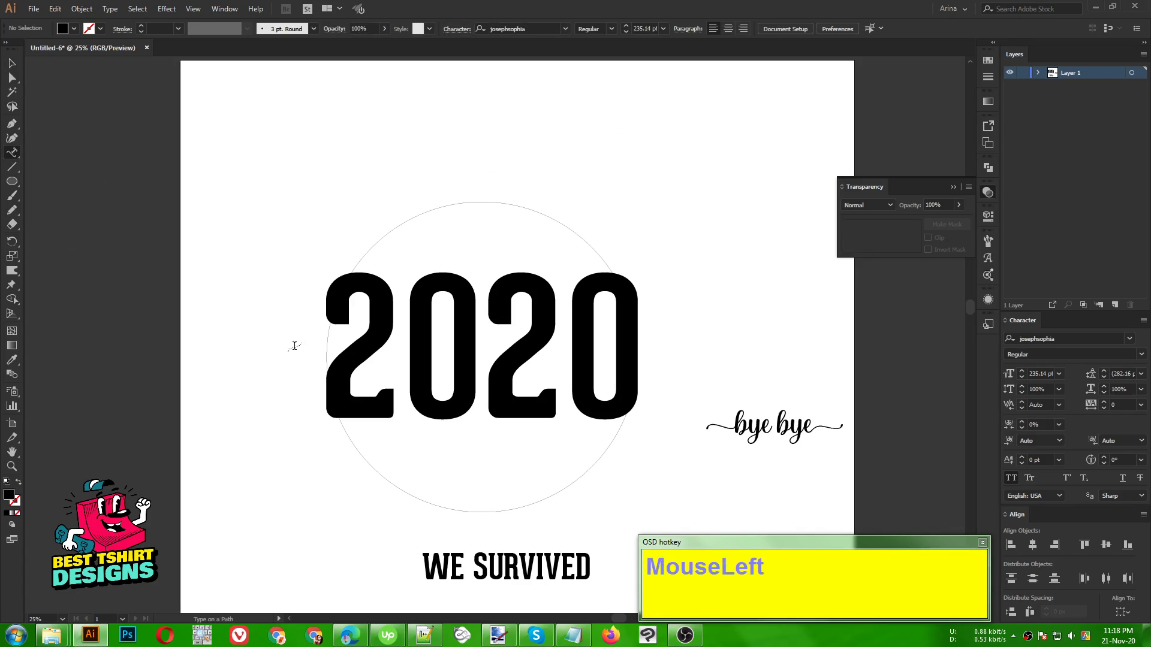
{"action": "left_click", "coordinate": [326, 341]}
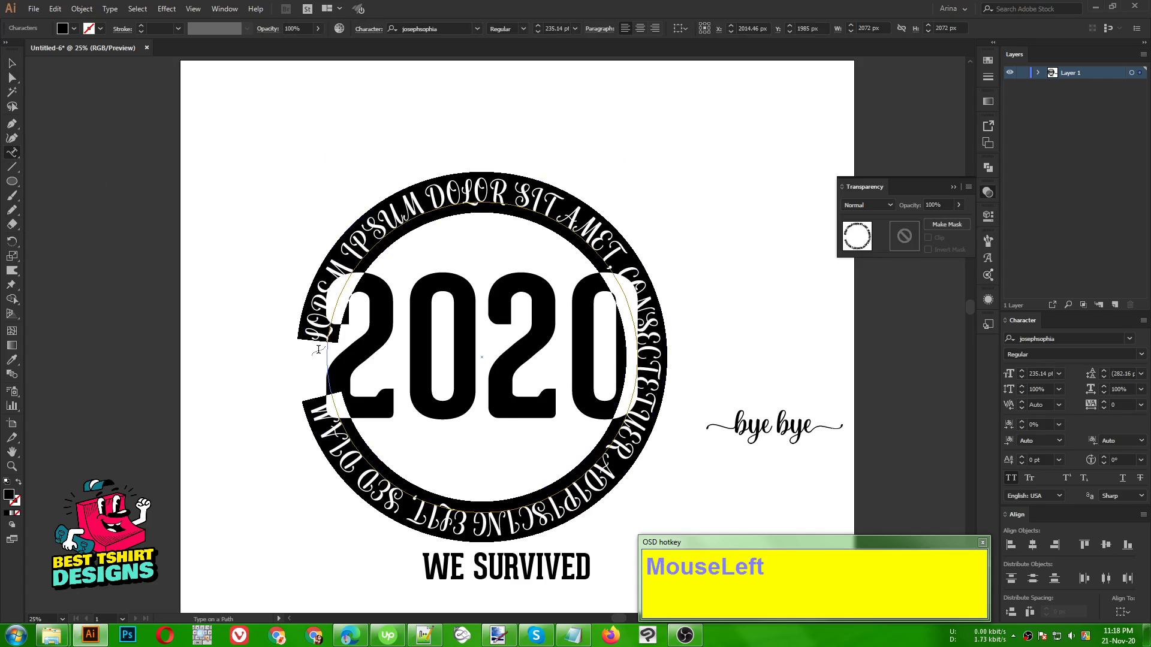
{"action": "key", "text": "ctrl"}
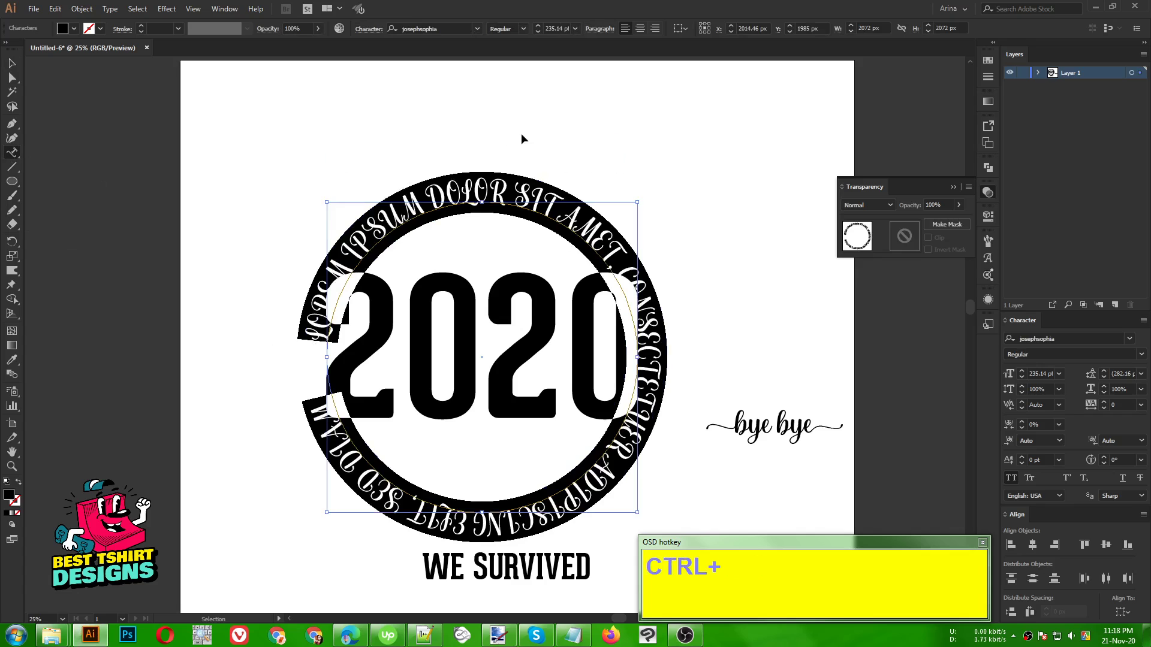
{"action": "key", "text": "ctrl+v"}
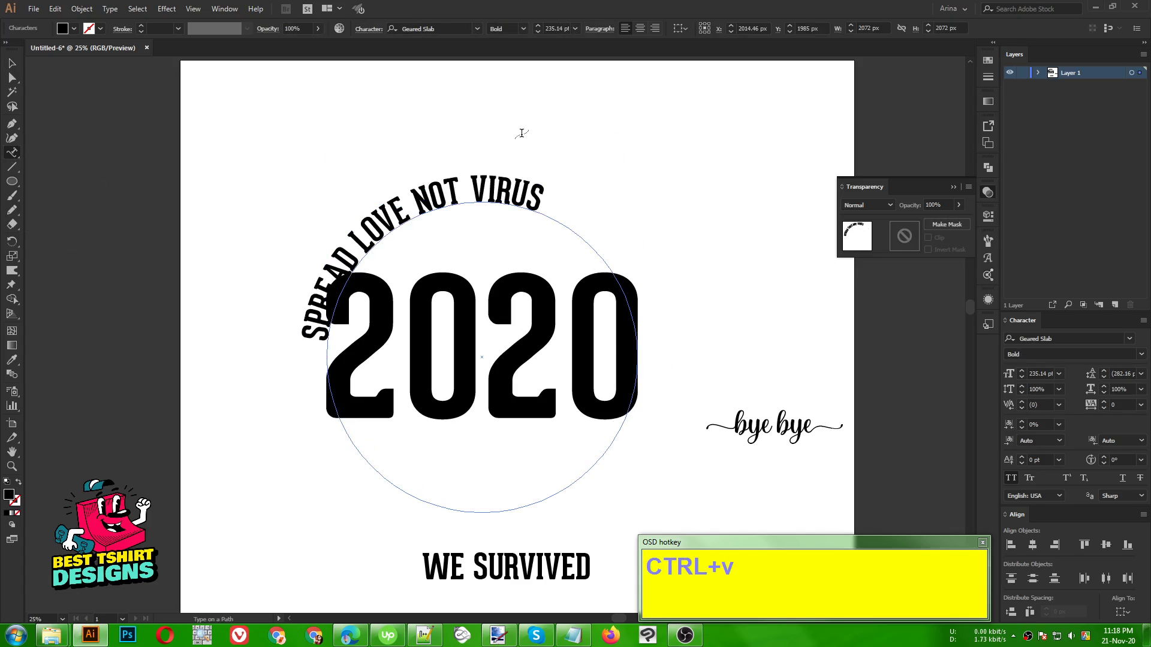
Step: Move the path text's start bracket to the circle's horizontal midline and centre-align the slogan so it arches over "2020"
{"action": "left_click", "coordinate": [10, 66]}
{"action": "key", "text": "Right"}
{"action": "key", "text": "Left"}
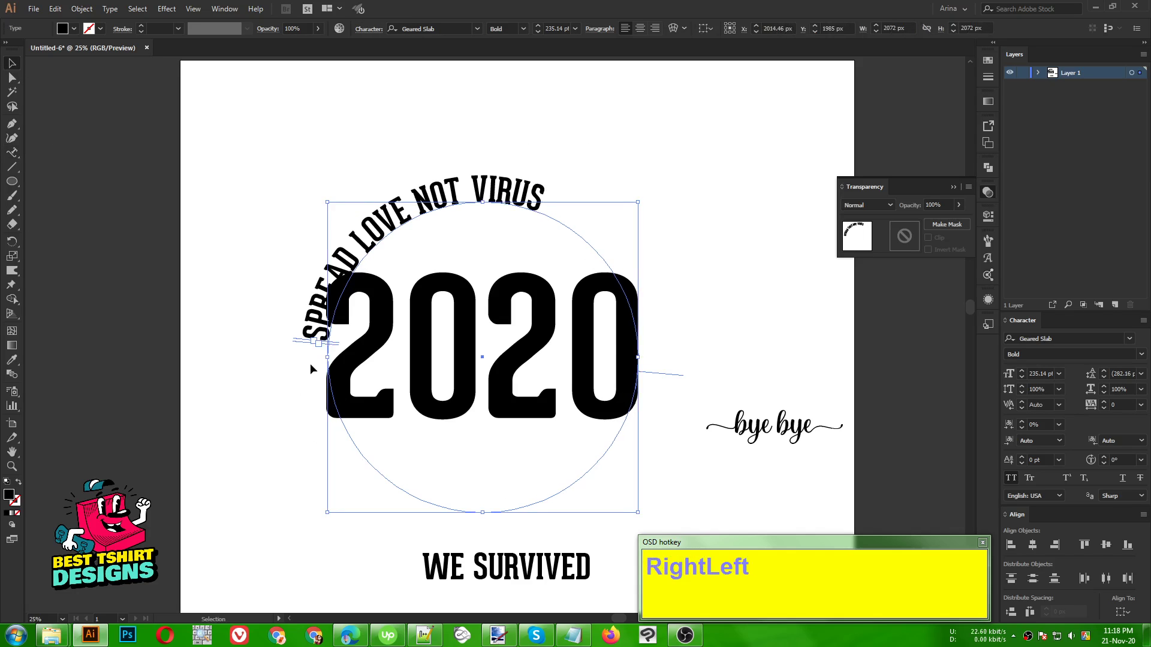
{"action": "left_click_drag", "start_coordinate": [304, 343], "coordinate": [701, 356]}
{"action": "key", "text": "Right"}
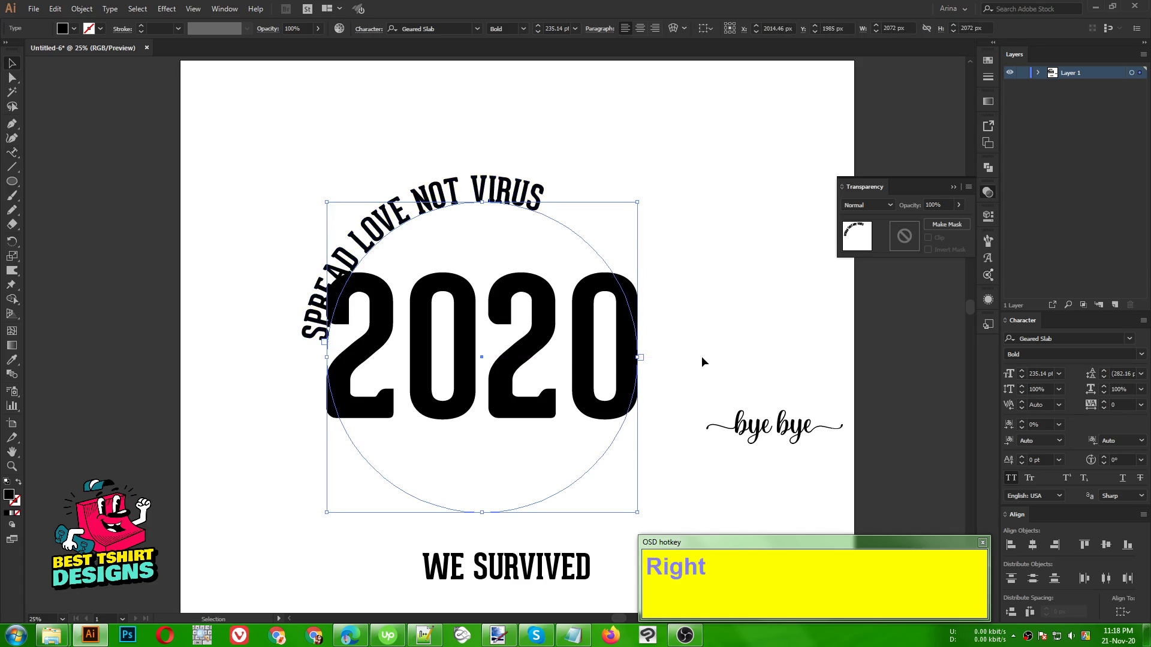
{"action": "key", "text": "Left"}
{"action": "left_click_drag", "start_coordinate": [296, 340], "coordinate": [285, 357]}
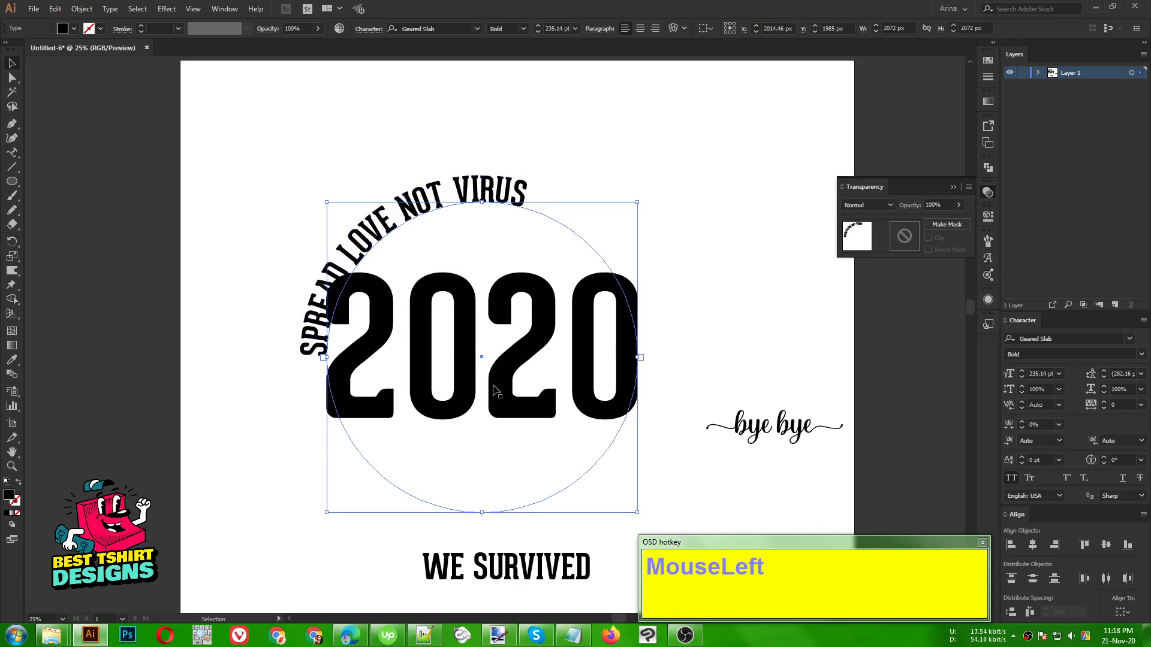
{"action": "left_click", "coordinate": [638, 31]}
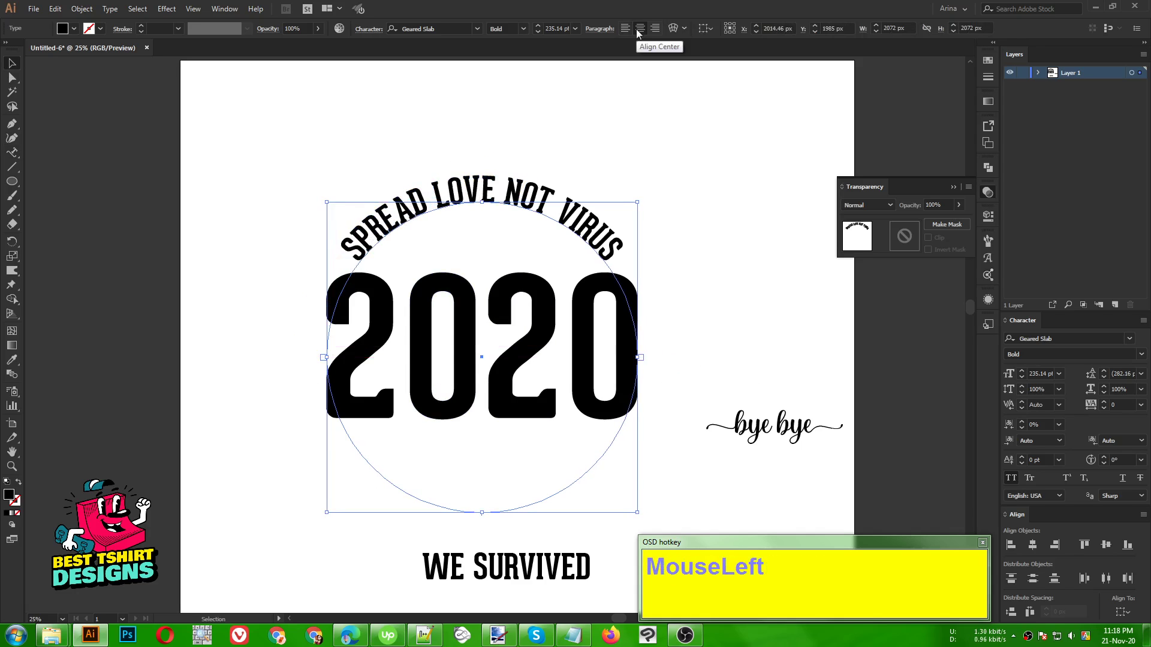
{"action": "left_click", "coordinate": [668, 153]}
Step: Convert the arched "SPREAD LOVE NOT VIRUS" text to outlines
{"action": "left_click", "coordinate": [516, 199]}
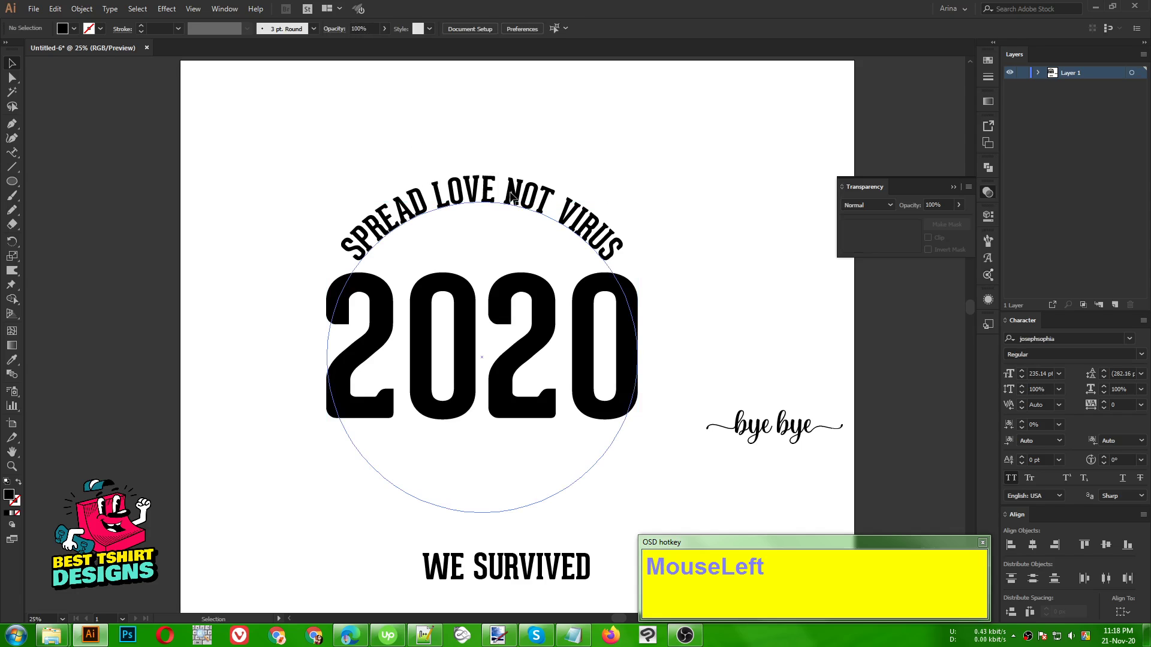
{"action": "right_click", "coordinate": [512, 195]}
{"action": "left_click", "coordinate": [543, 276]}
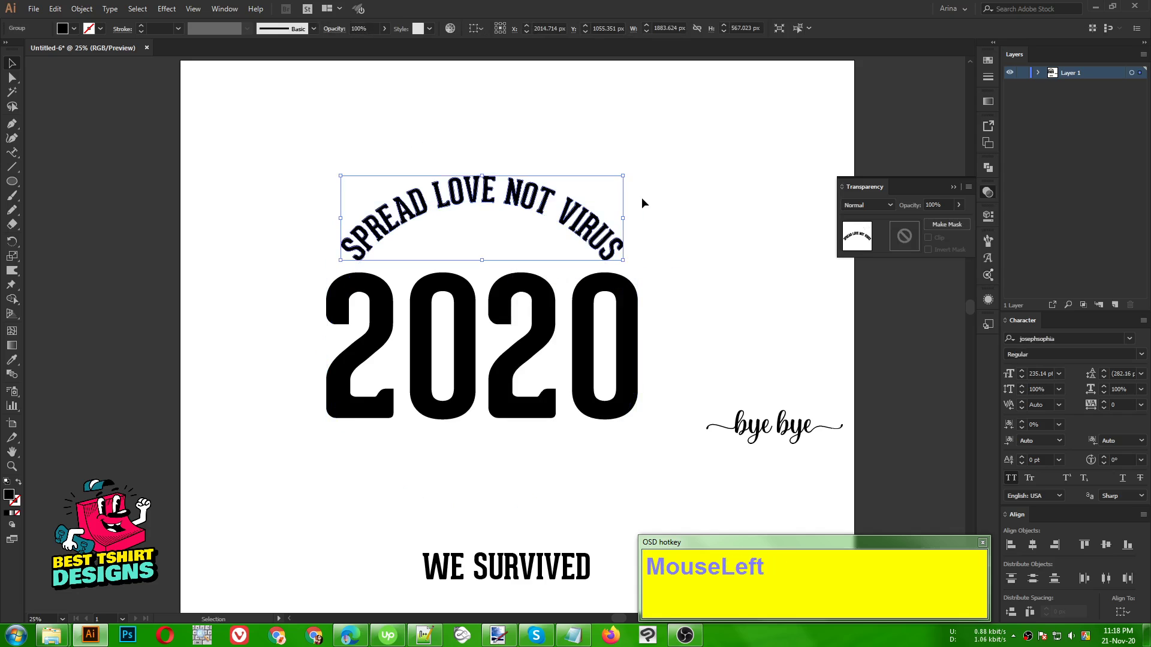
{"action": "left_click", "coordinate": [643, 203]}
Step: Move "WE SURVIVED" up closer below "2020" and convert it to outlines
{"action": "left_click_drag", "start_coordinate": [494, 567], "coordinate": [483, 476]}
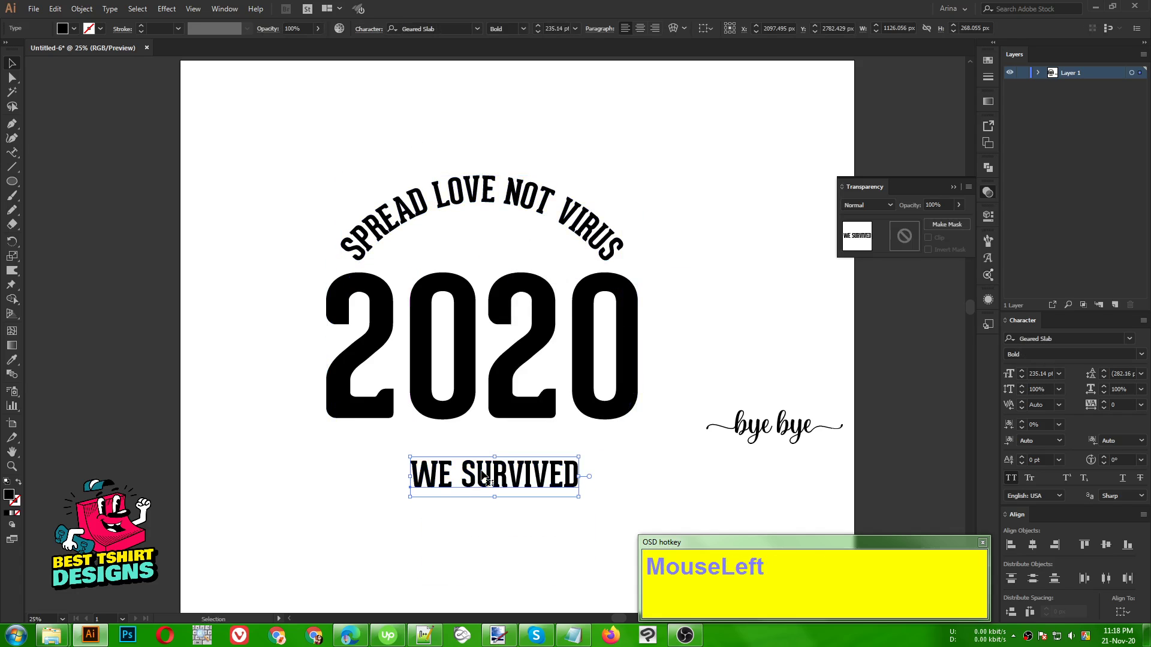
{"action": "right_click", "coordinate": [497, 478]}
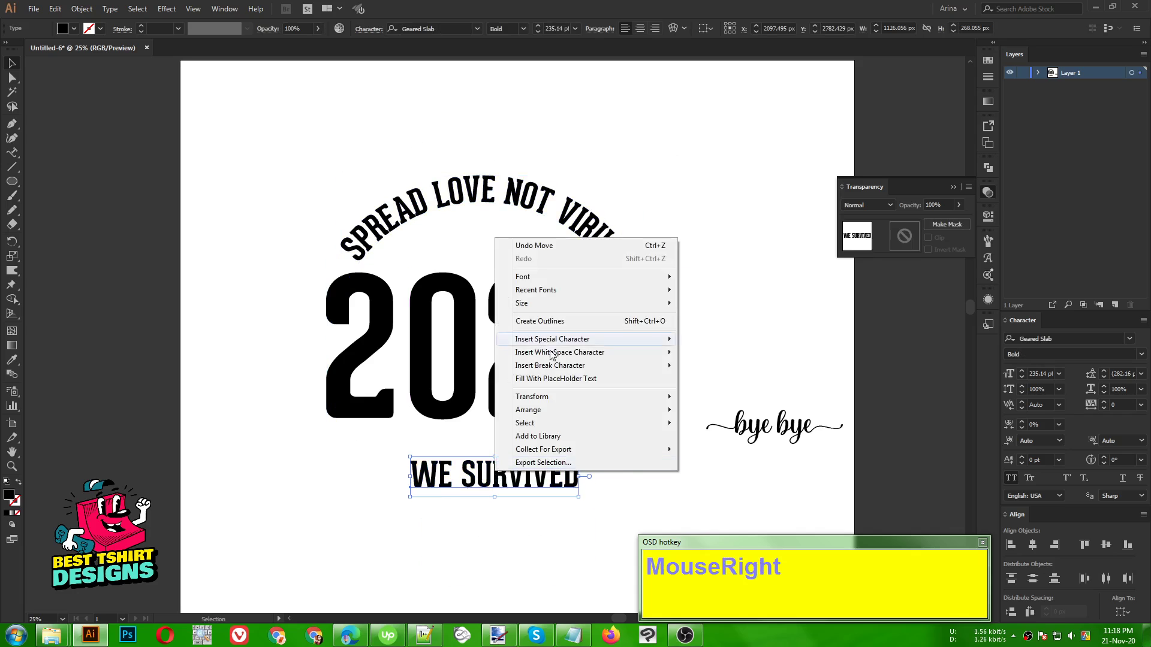
{"action": "left_click", "coordinate": [550, 319]}
Step: Enlarge "WE SURVIVED" to about 2079 px wide, matching "2020", and nudge it up until it sits just beneath the number
{"action": "left_click_drag", "start_coordinate": [580, 474], "coordinate": [639, 474]}
{"action": "left_click_drag", "start_coordinate": [407, 475], "coordinate": [327, 476]}
{"action": "key", "text": "shift+Up"}
{"action": "key", "text": "shift+Up"}
{"action": "key", "text": "shift+Up"}
{"action": "key", "text": "shift+Up"}
{"action": "key", "text": "shift+Up"}
{"action": "key", "text": "shift+Up"}
{"action": "key", "text": "shift+Up"}
{"action": "key", "text": "shift+Up"}
{"action": "key", "text": "shift+Up"}
{"action": "key", "text": "shift+Up"}
{"action": "key", "text": "shift+Up"}
{"action": "key", "text": "shift+Up"}
{"action": "key", "text": "shift+Up"}
{"action": "key", "text": "shift+Up"}
{"action": "key", "text": "shift+Up"}
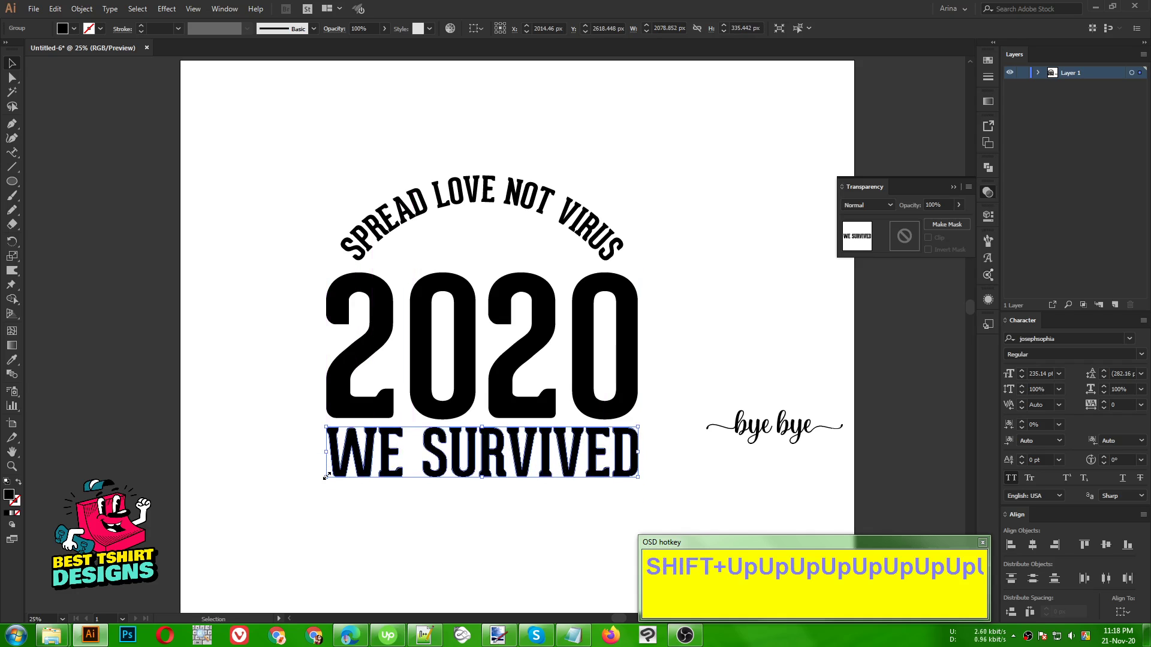
{"action": "left_click", "coordinate": [464, 534]}
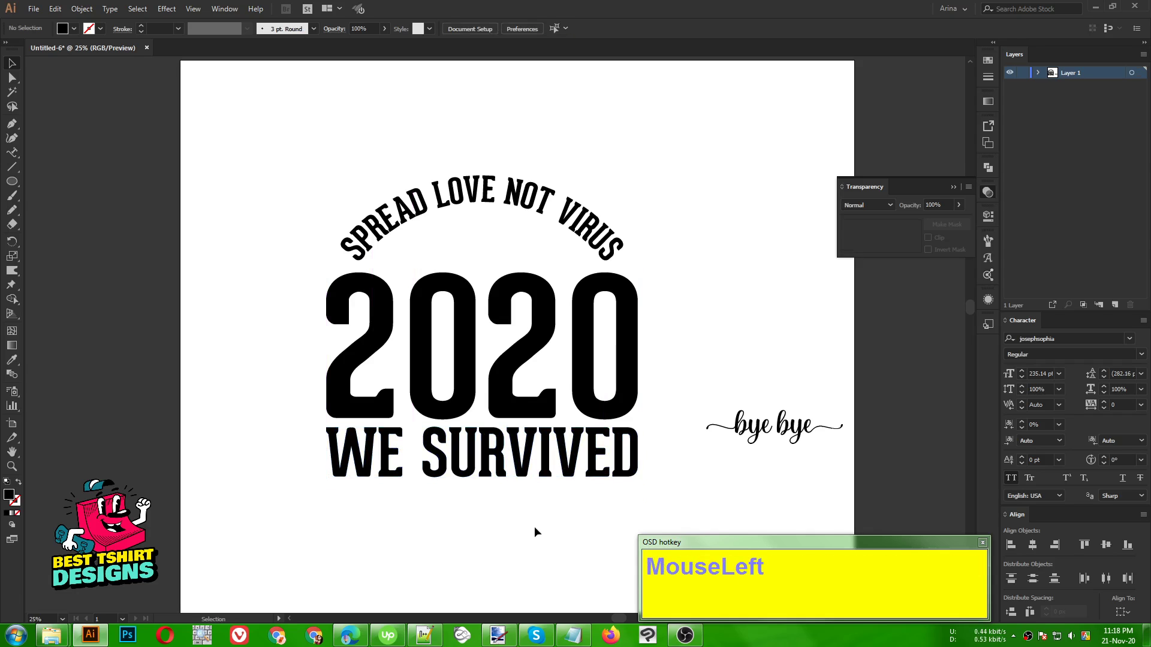
Step: Place "bye bye" between the arched slogan and "2020" at about 1111 px wide, and convert it to outlines
{"action": "left_click_drag", "start_coordinate": [774, 436], "coordinate": [569, 241]}
{"action": "right_click", "coordinate": [491, 247]}
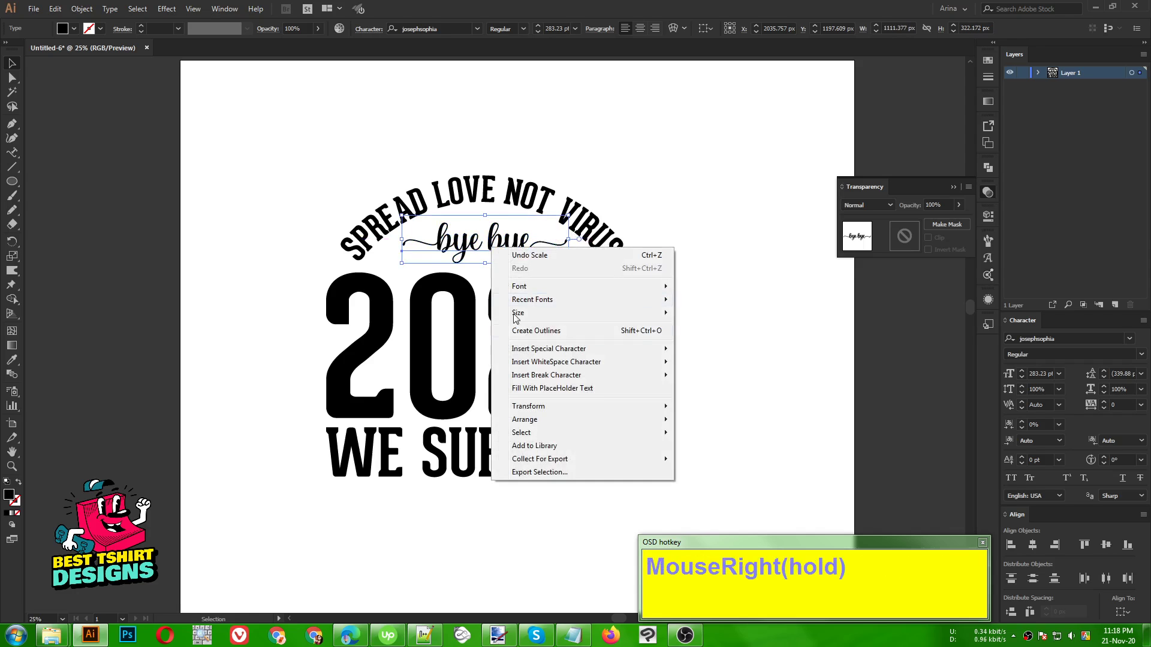
{"action": "left_click", "coordinate": [515, 329]}
Step: Align the slogan, "bye bye", "2020" and "WE SURVIVED" to a common horizontal centre
{"action": "left_click_drag", "start_coordinate": [313, 154], "coordinate": [574, 310]}
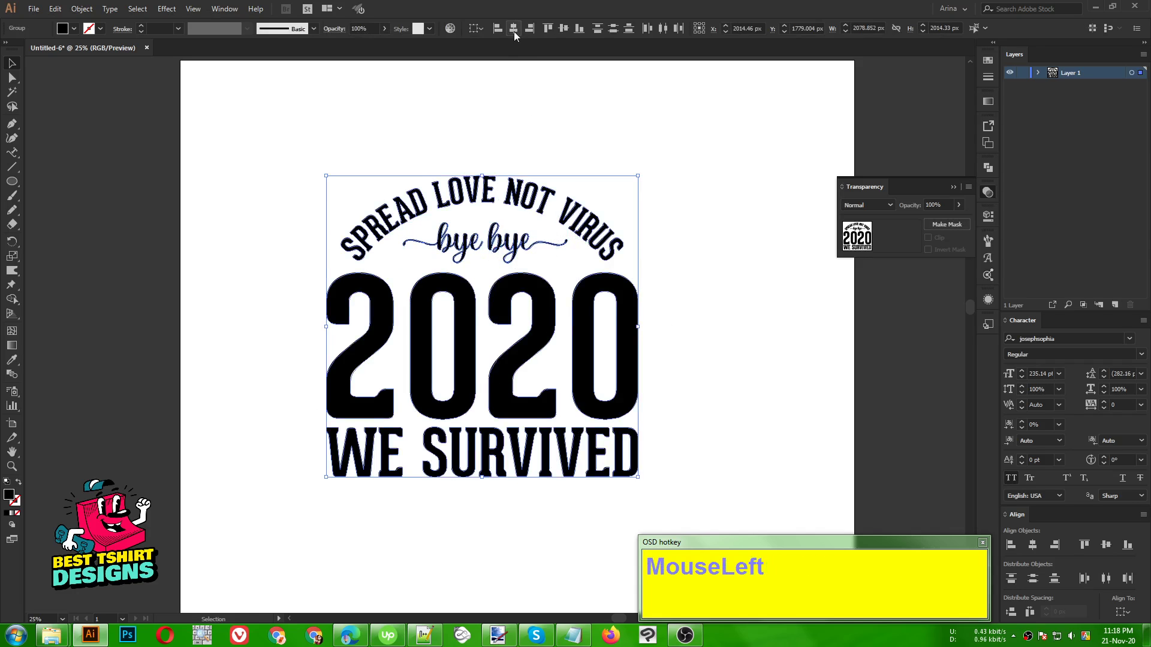
{"action": "left_click", "coordinate": [505, 116]}
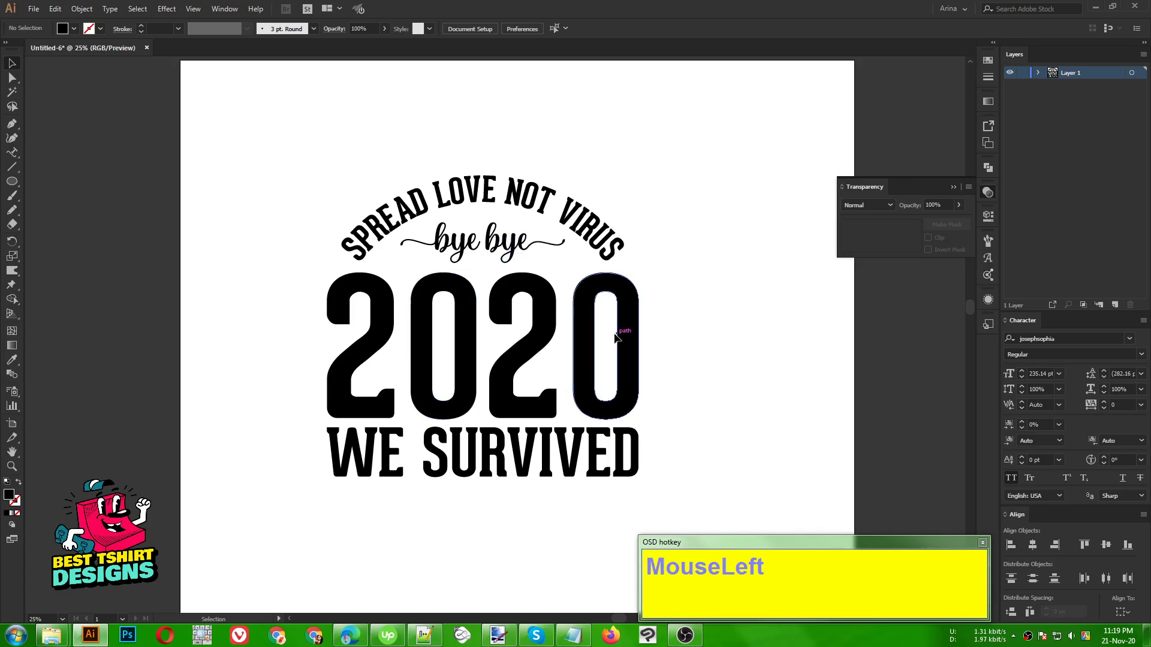
{"action": "left_click_drag", "start_coordinate": [279, 143], "coordinate": [688, 484]}
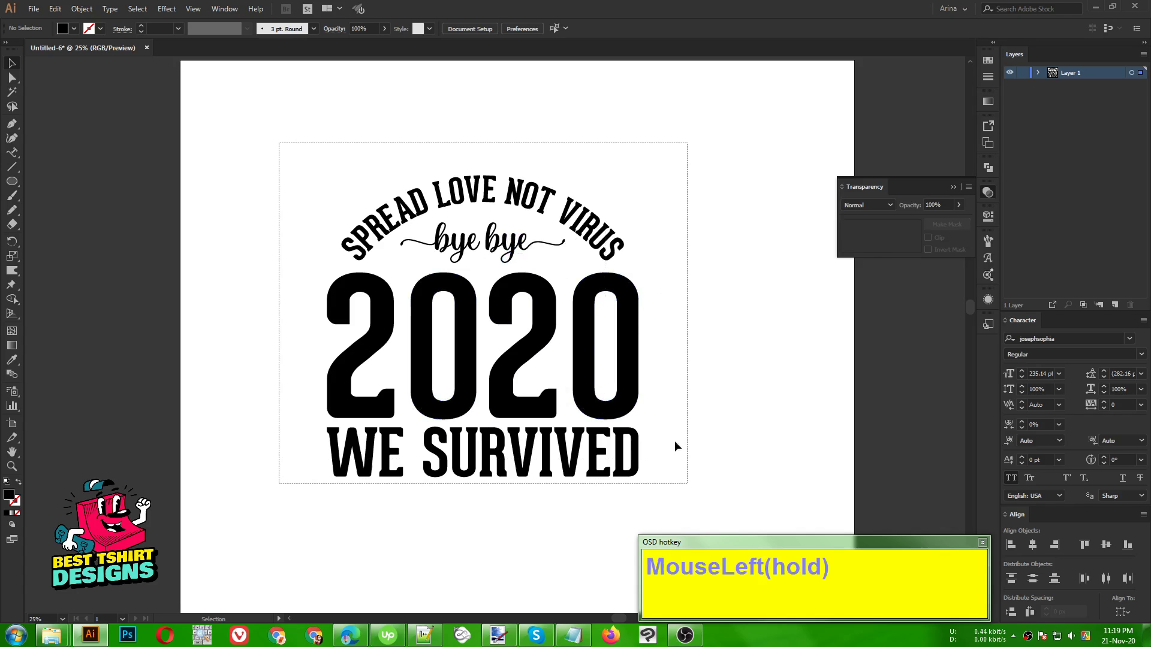
{"action": "left_click", "coordinate": [672, 405]}
Step: Move "bye bye" onto the middle of "2020" and enlarge it to about 2079 px wide so it spans the number
{"action": "scroll", "coordinate": [511, 339], "scroll_direction": "up", "scroll_amount": 1}
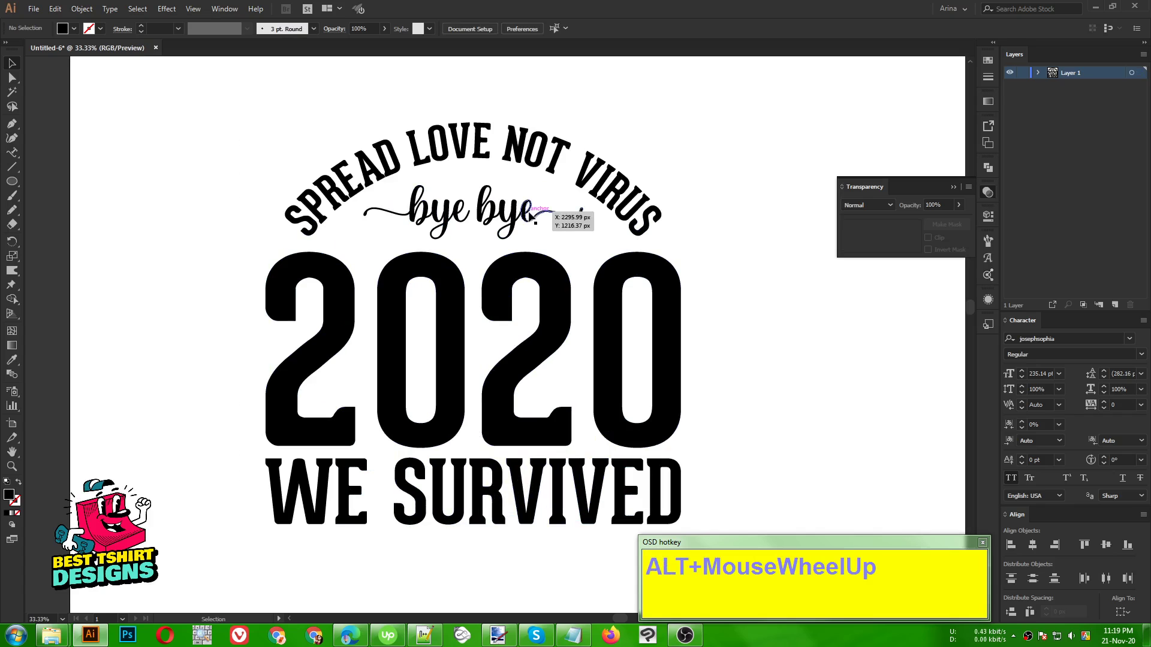
{"action": "left_click_drag", "start_coordinate": [519, 217], "coordinate": [680, 361]}
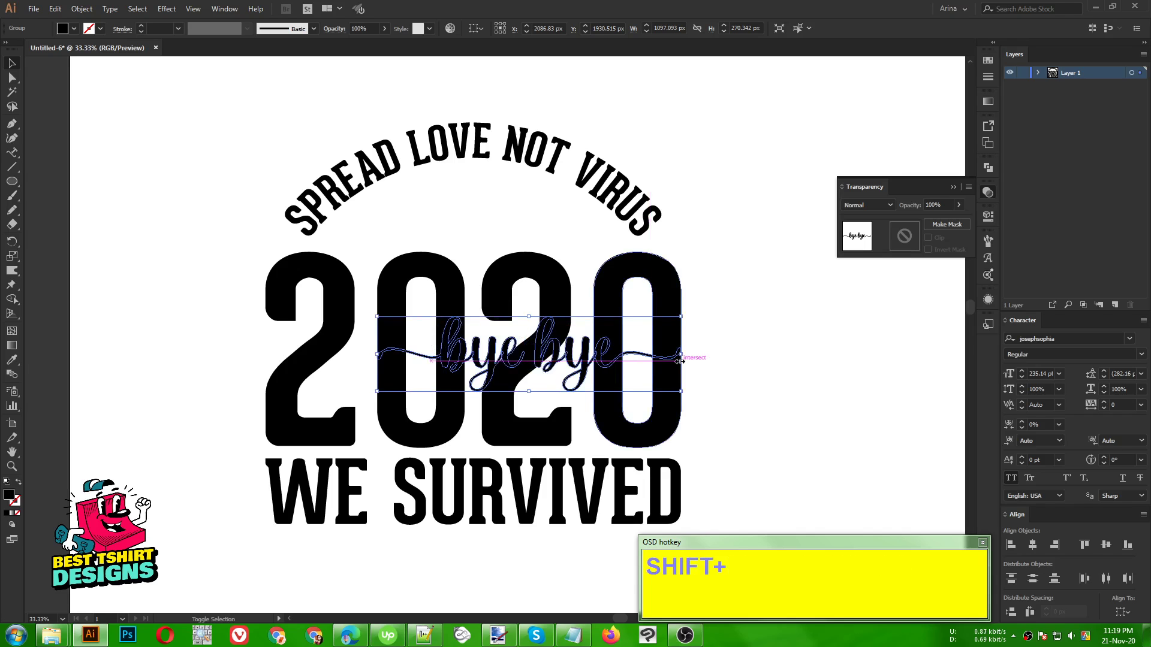
{"action": "left_click_drag", "start_coordinate": [378, 354], "coordinate": [267, 359]}
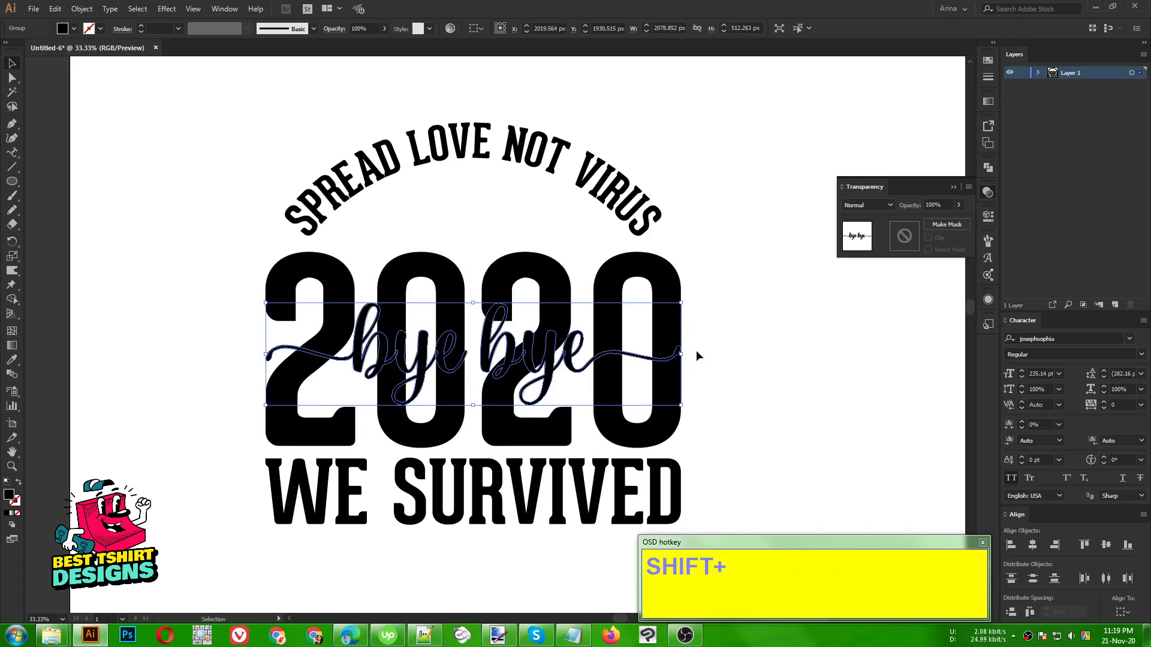
Step: Align "bye bye" and "2020" to each other's vertical centre
{"action": "left_click_drag", "start_coordinate": [735, 352], "coordinate": [407, 303]}
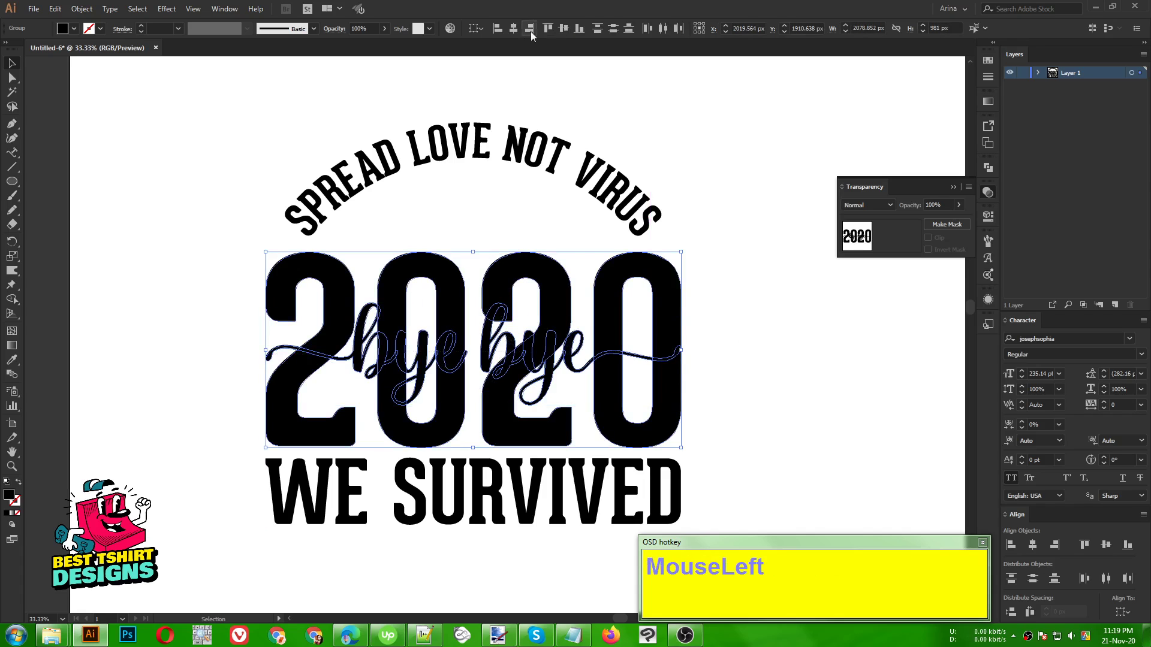
{"action": "left_click", "coordinate": [564, 30]}
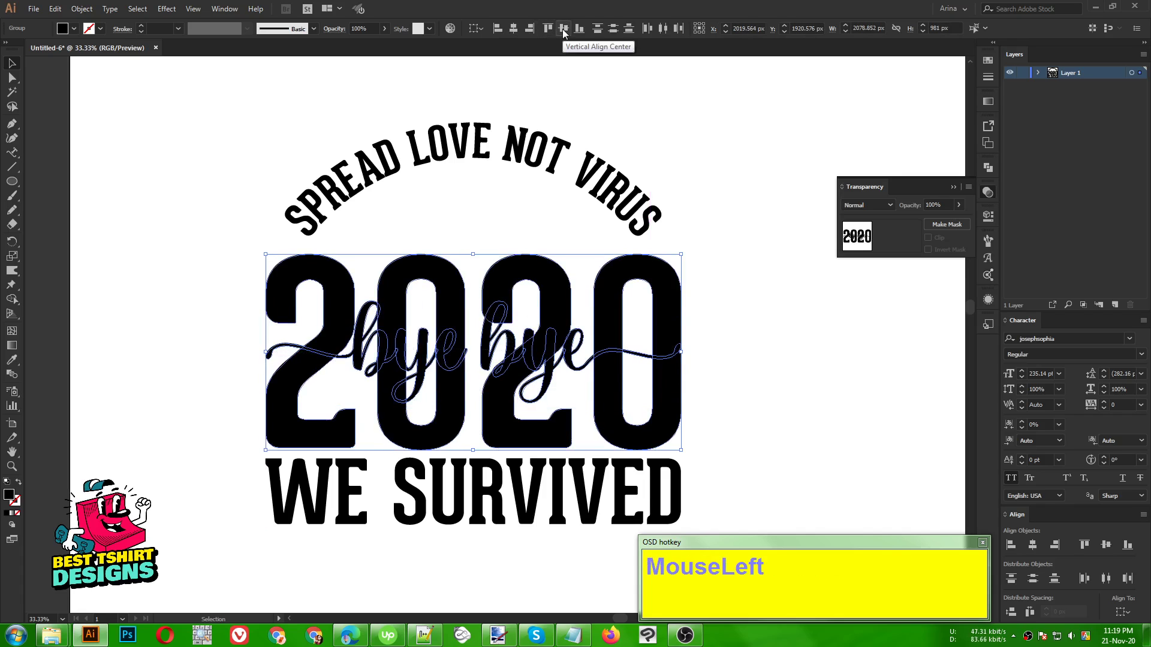
{"action": "left_click", "coordinate": [758, 398]}
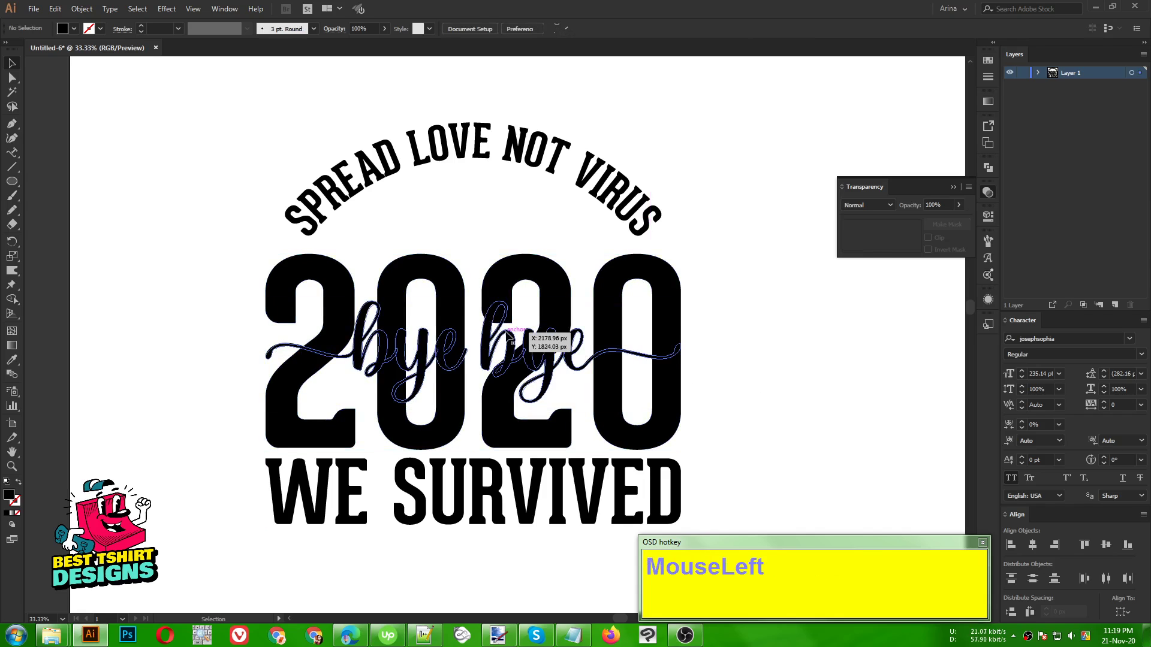
Step: Apply Offset Path to "bye bye" with a 20 px offset, Miter joins and a miter limit of 4
{"action": "left_click", "coordinate": [508, 337]}
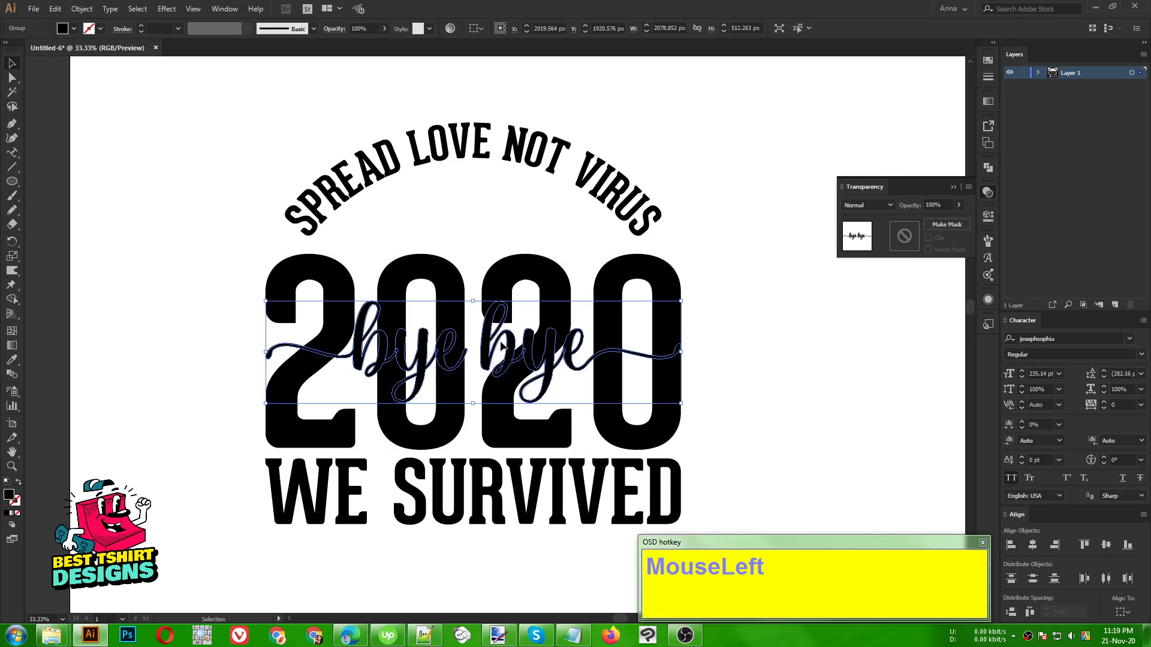
{"action": "left_click", "coordinate": [84, 11]}
{"action": "mouse_move", "coordinate": [120, 286]}
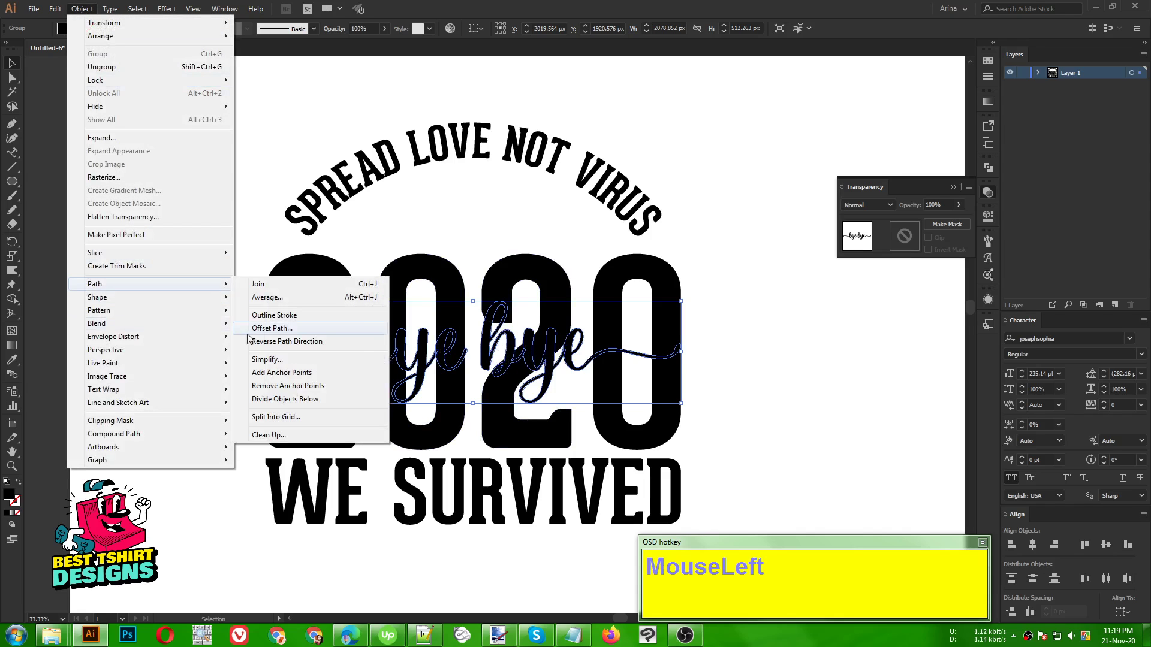
{"action": "left_click", "coordinate": [271, 328]}
{"action": "left_click", "coordinate": [629, 268]}
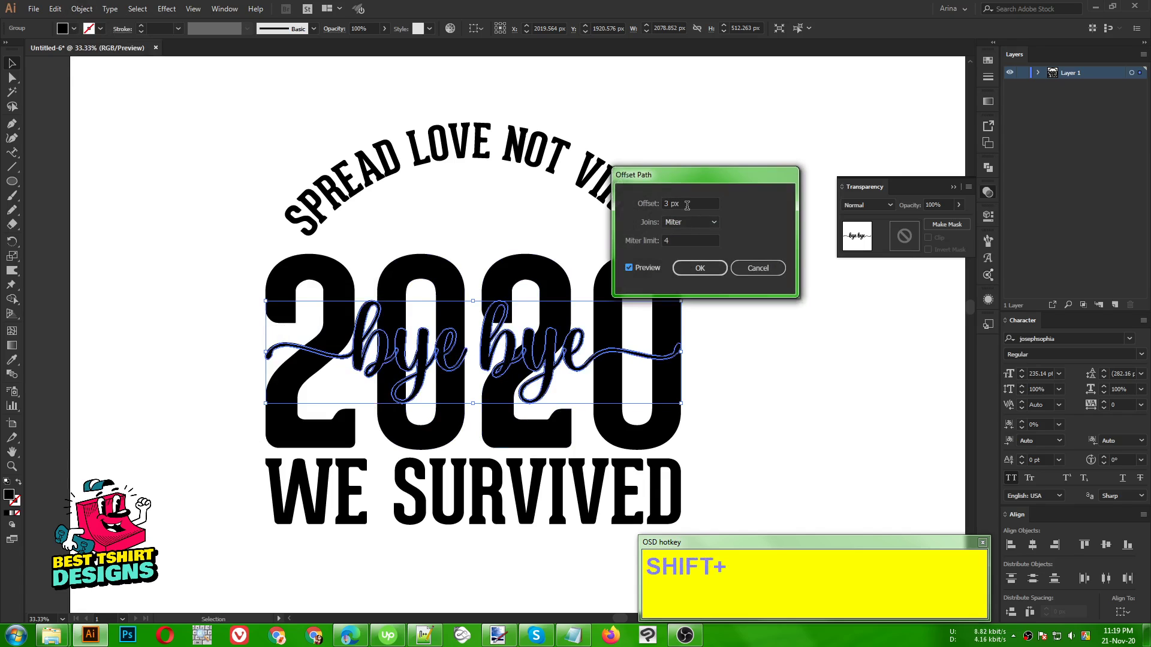
{"action": "scroll", "coordinate": [687, 206], "scroll_direction": "up", "scroll_amount": 1}
{"action": "scroll", "coordinate": [687, 206], "scroll_direction": "up", "scroll_amount": 1}
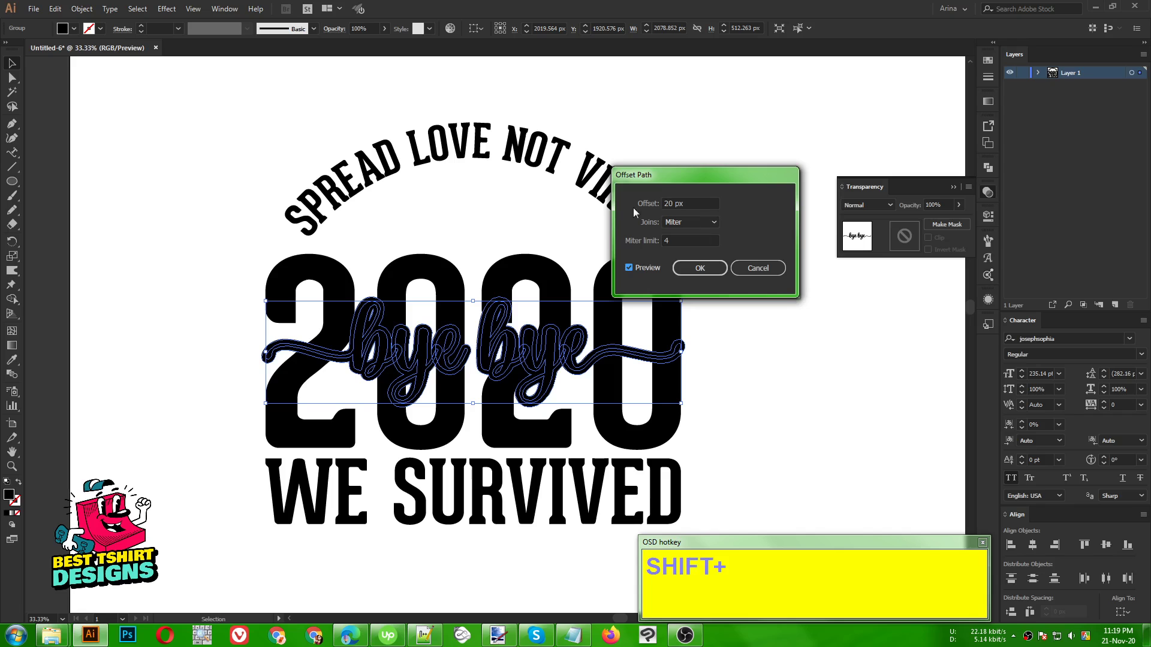
{"action": "left_click", "coordinate": [696, 267]}
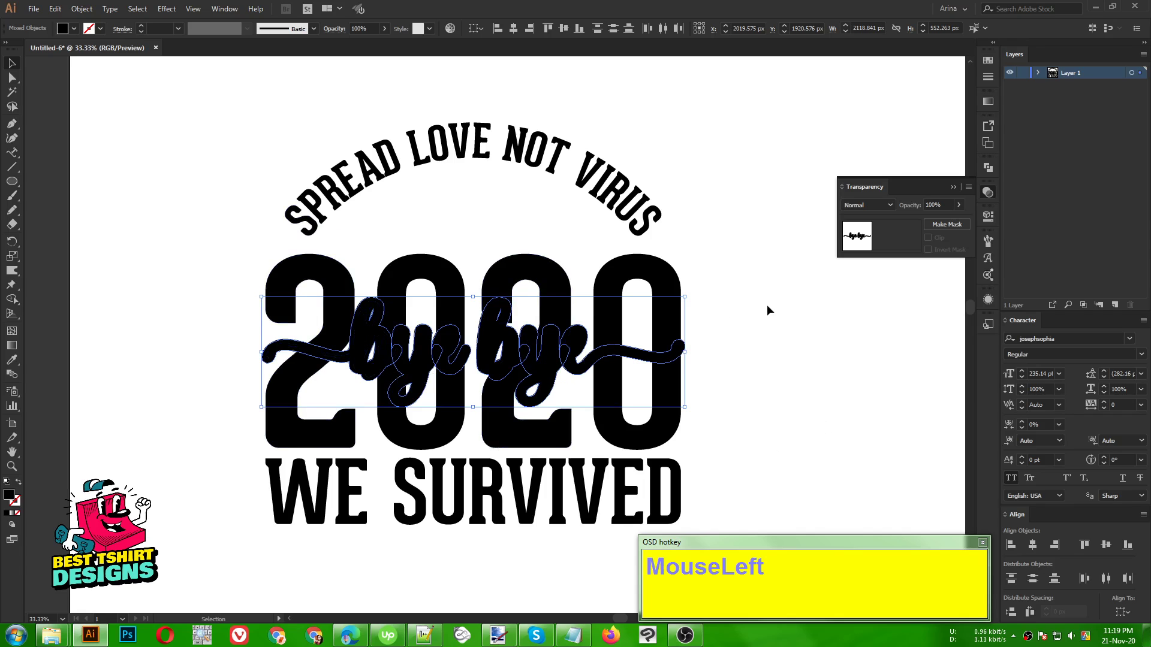
Step: Cut the offset outline of "bye bye" and add an opacity mask to "2020" with Clip turned off
{"action": "key", "text": "ctrl+x"}
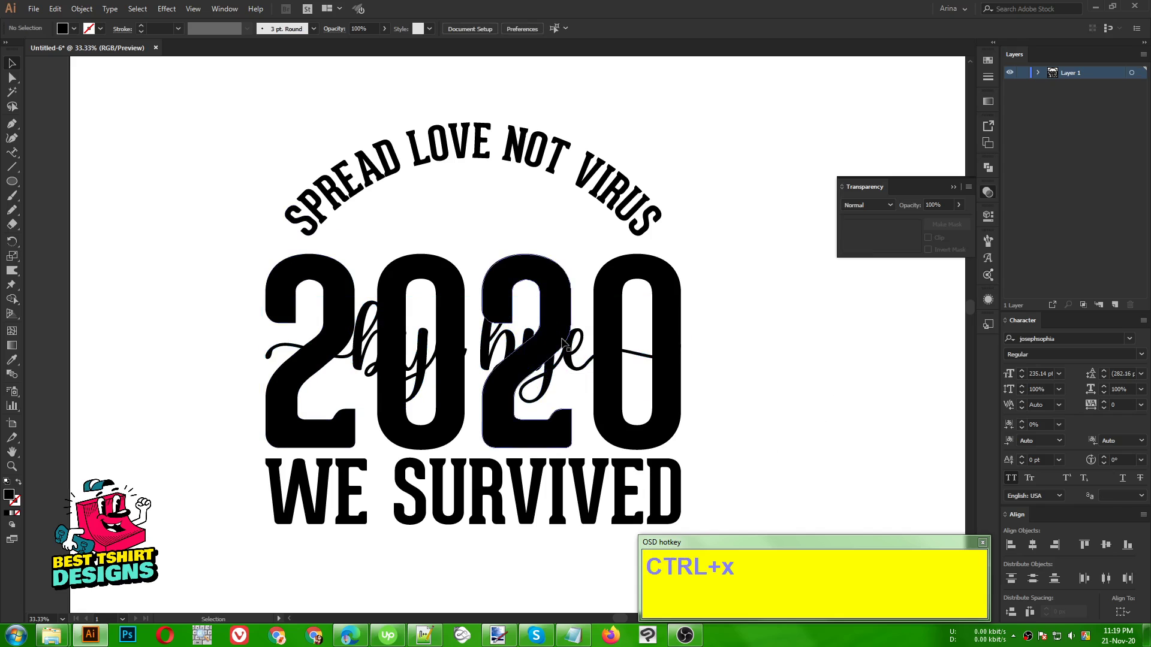
{"action": "left_click", "coordinate": [569, 370]}
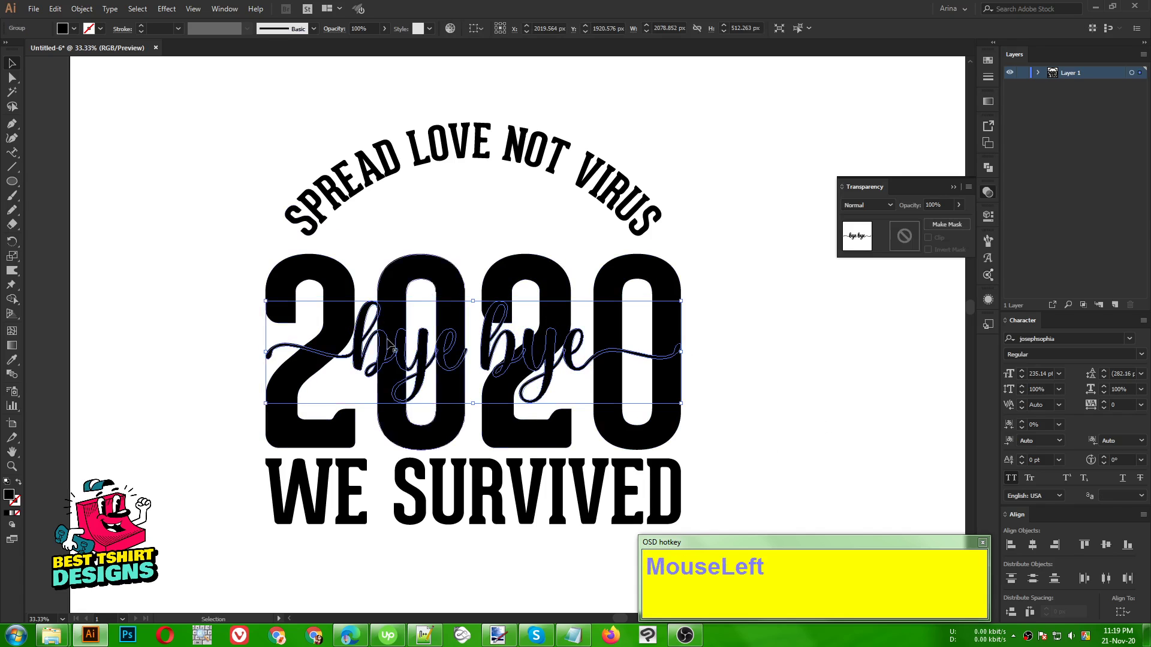
{"action": "left_click", "coordinate": [273, 336]}
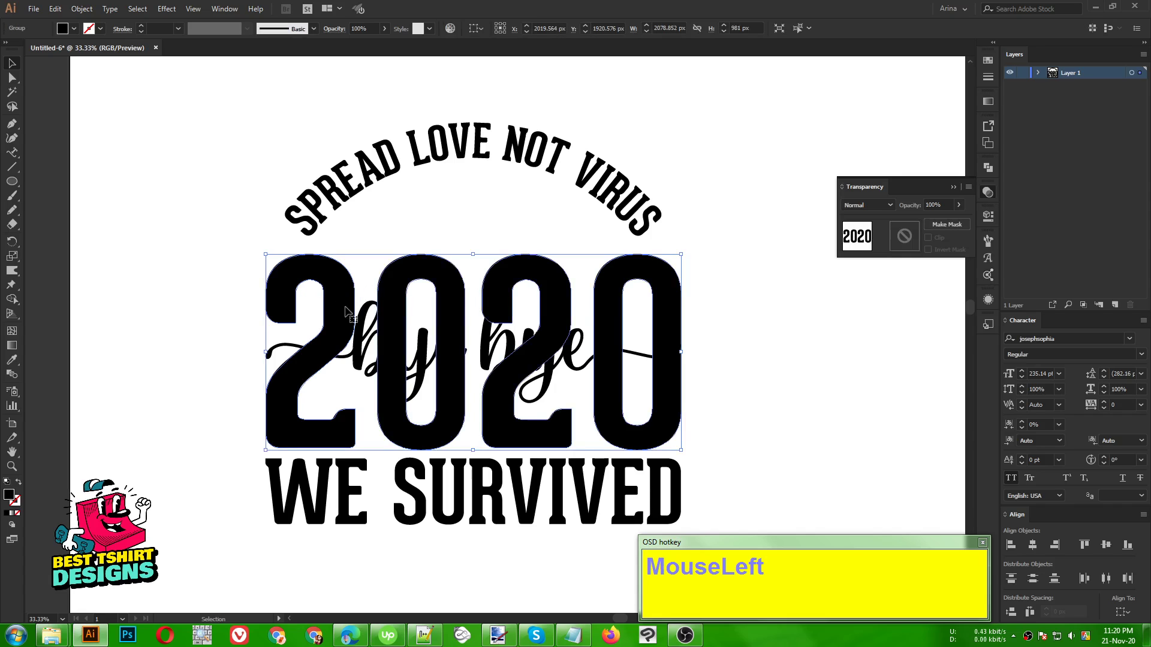
{"action": "double_click", "coordinate": [904, 239]}
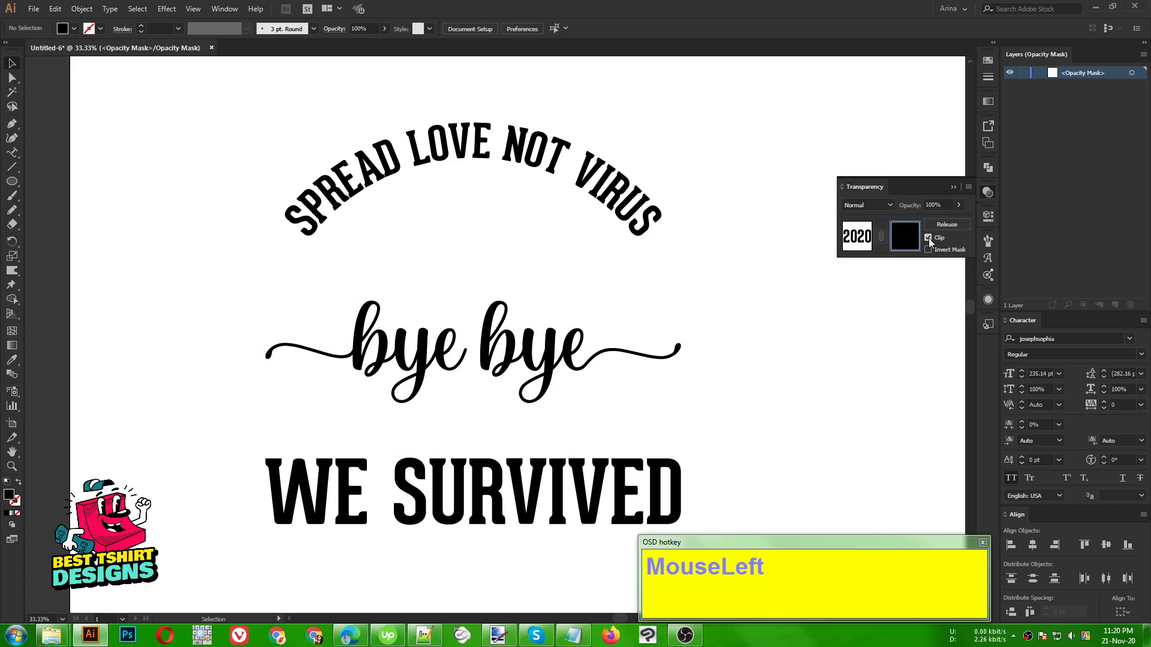
{"action": "left_click", "coordinate": [929, 239]}
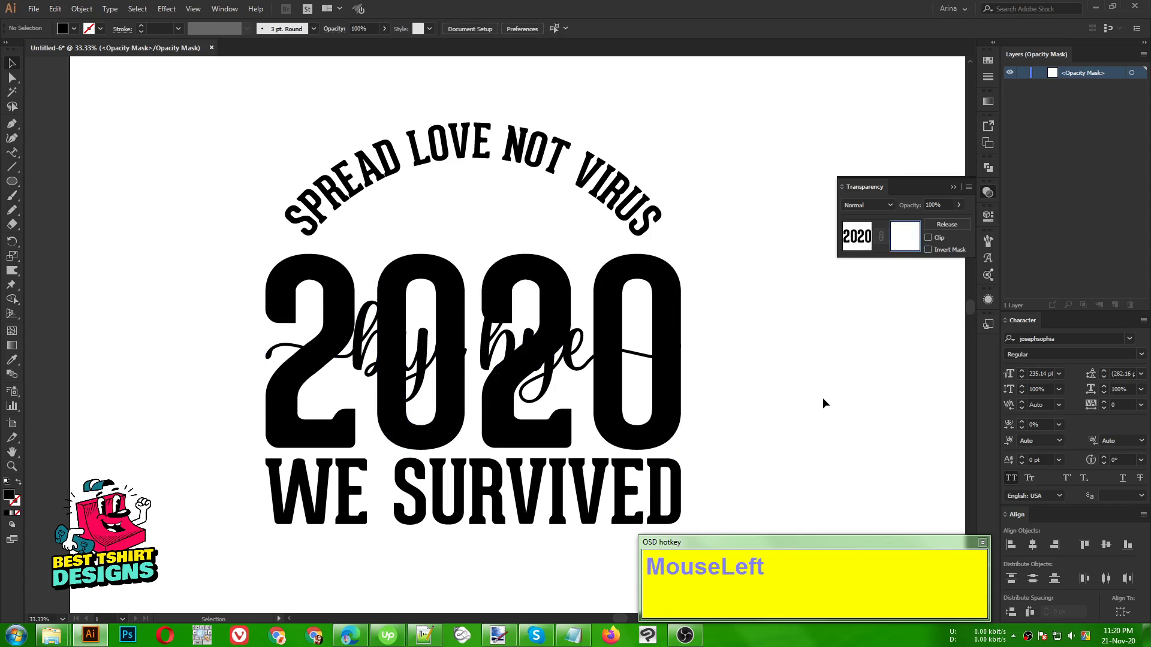
Step: Paste the offset outline in place inside the opacity mask of "2020", and return to editing the artwork
{"action": "key", "text": "ctrl"}
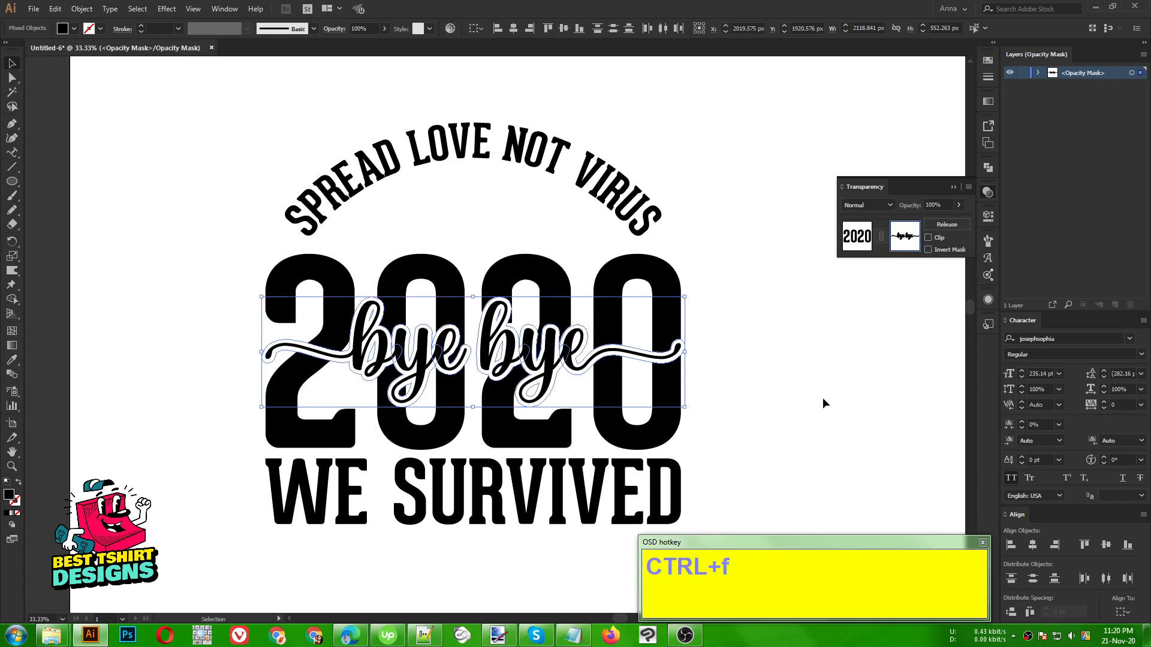
{"action": "left_click", "coordinate": [715, 387]}
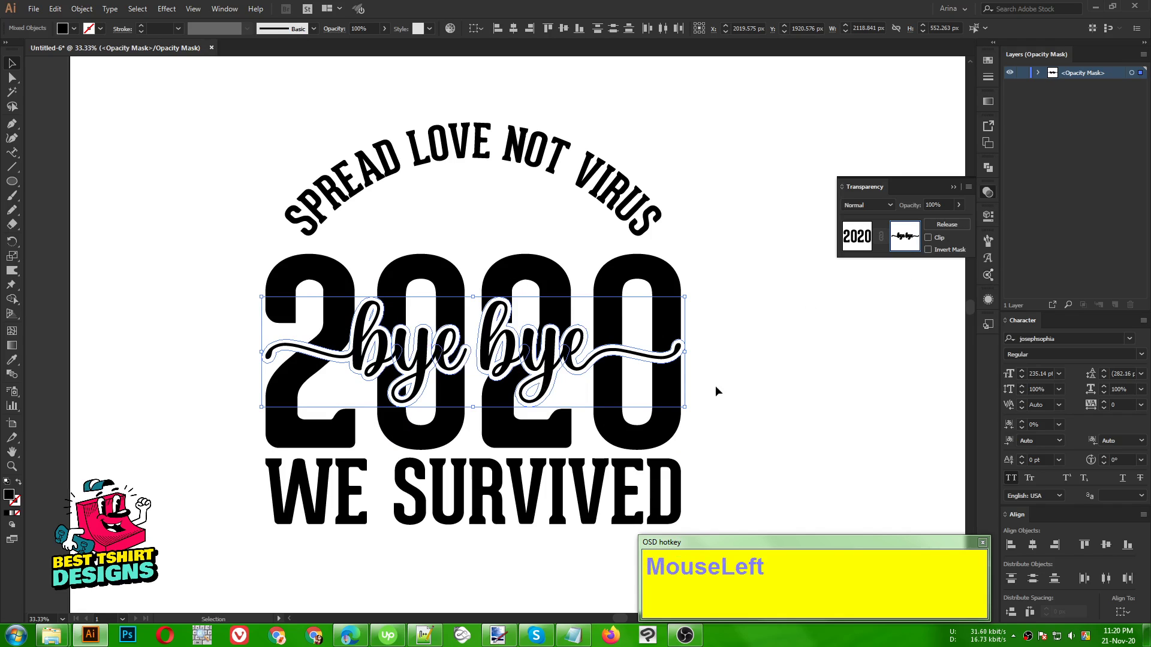
{"action": "left_click", "coordinate": [858, 238]}
{"action": "left_click", "coordinate": [743, 419]}
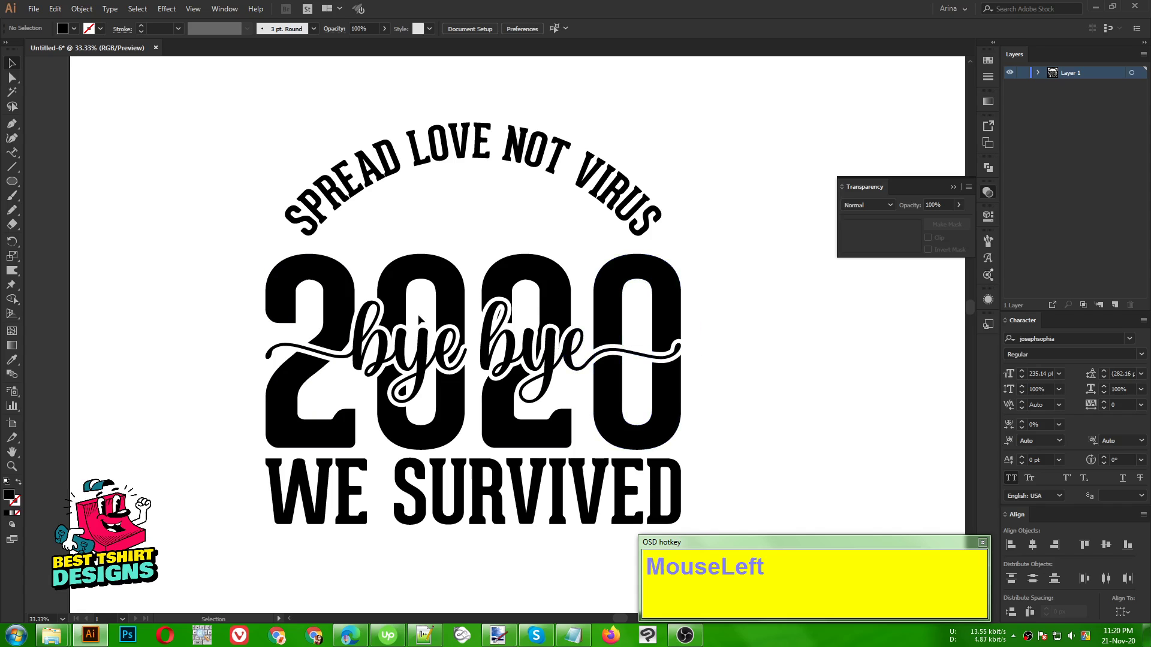
{"action": "left_click", "coordinate": [737, 346]}
{"action": "left_click", "coordinate": [738, 347]}
Step: Draw a black square about 312 px wide beside the artwork and duplicate it directly below itself
{"action": "left_click", "coordinate": [12, 181]}
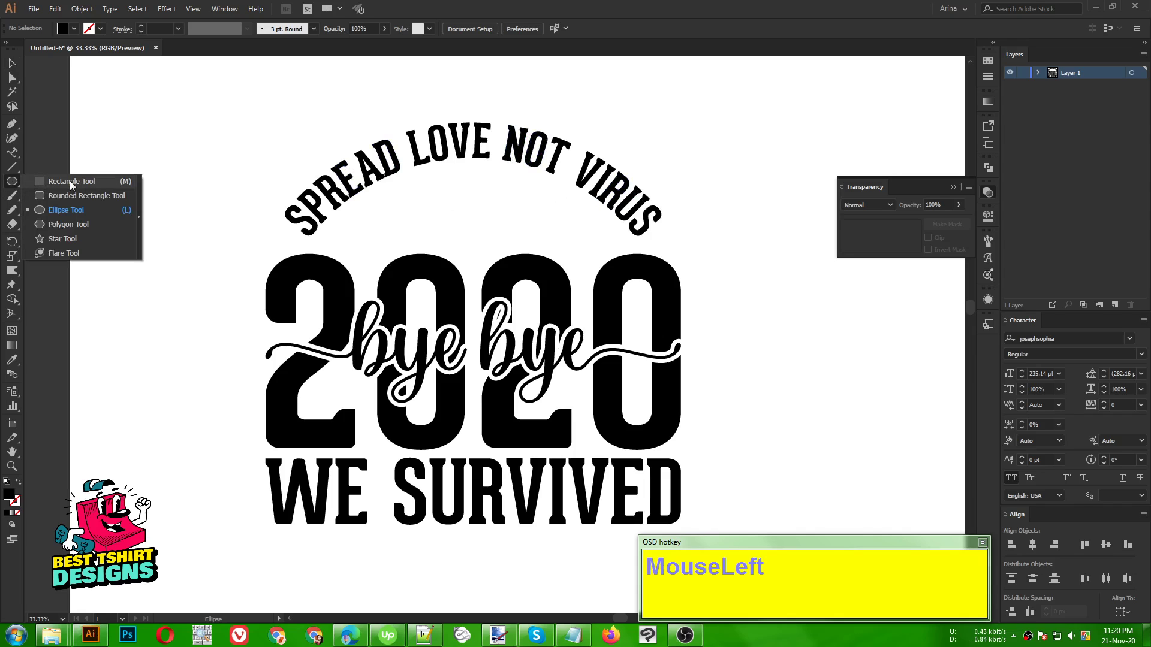
{"action": "left_click", "coordinate": [70, 181]}
{"action": "mouse_move", "coordinate": [113, 198]}
{"action": "left_mouse_down"}
{"action": "mouse_move", "coordinate": [175, 256]}
{"action": "mouse_move", "coordinate": [155, 300]}
{"action": "left_mouse_up"}
{"action": "key", "text": "v"}
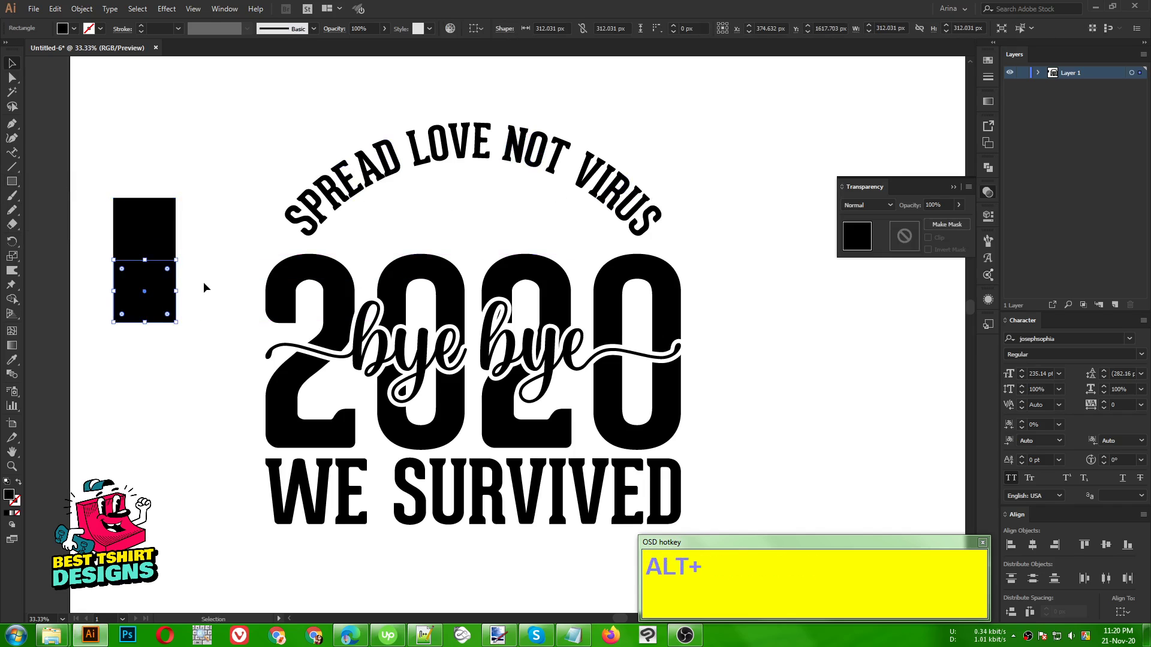
{"action": "left_click", "coordinate": [108, 352]}
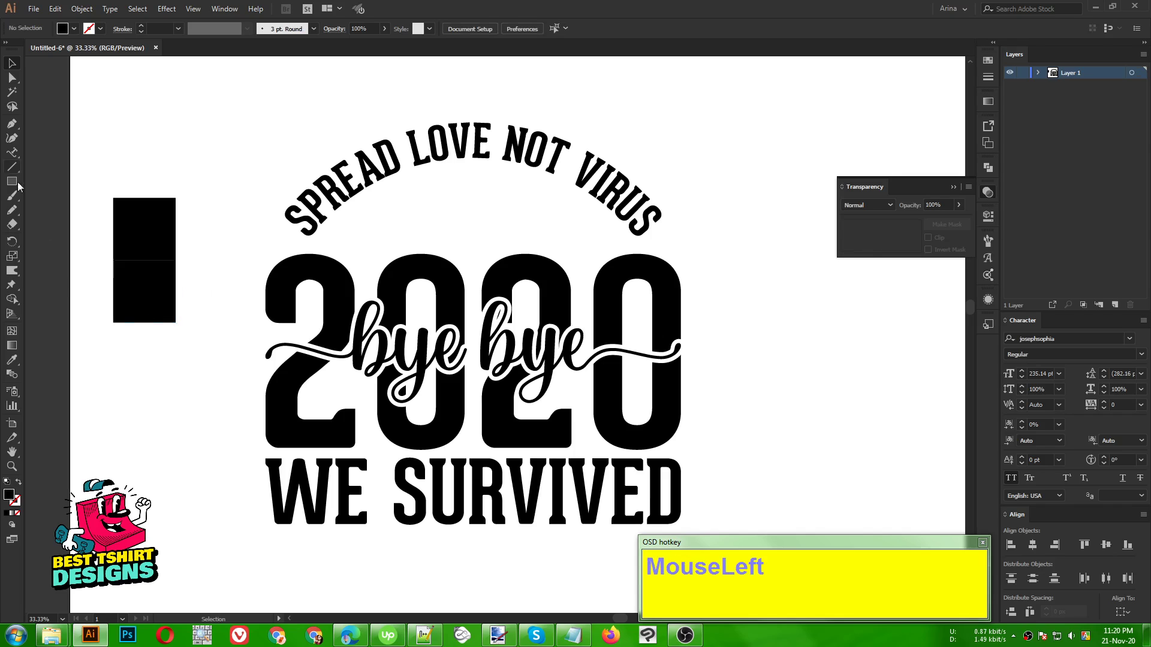
Step: Add an anchor point at the middle of the lower square's bottom edge and pull it down into a point
{"action": "left_click", "coordinate": [11, 125]}
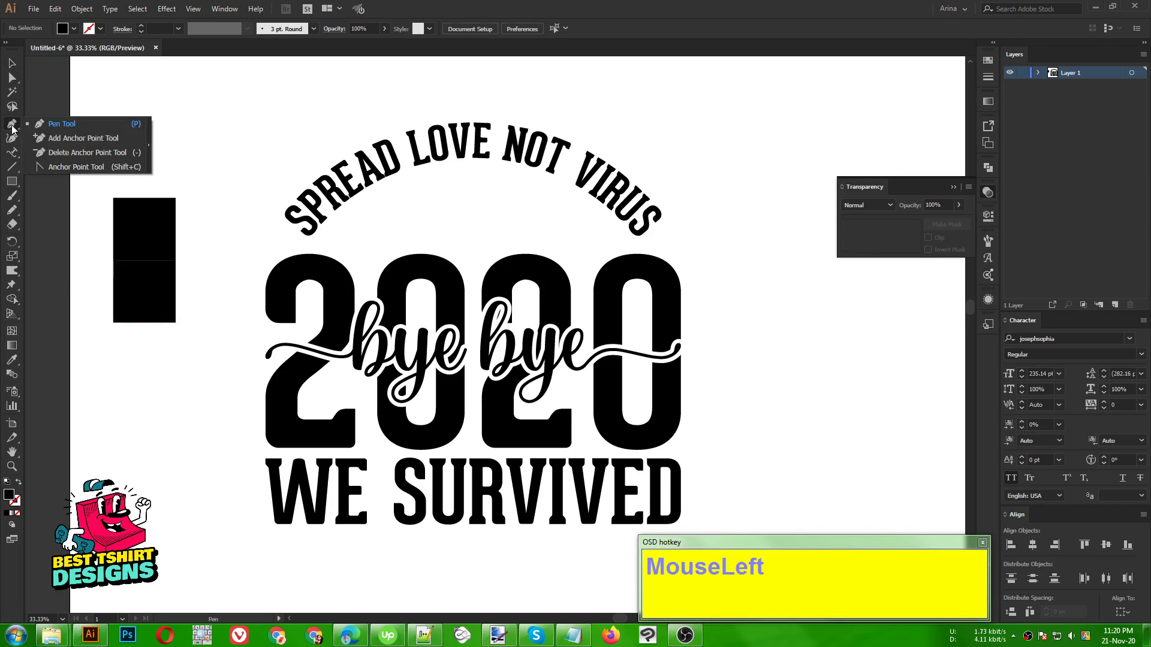
{"action": "left_click", "coordinate": [71, 139]}
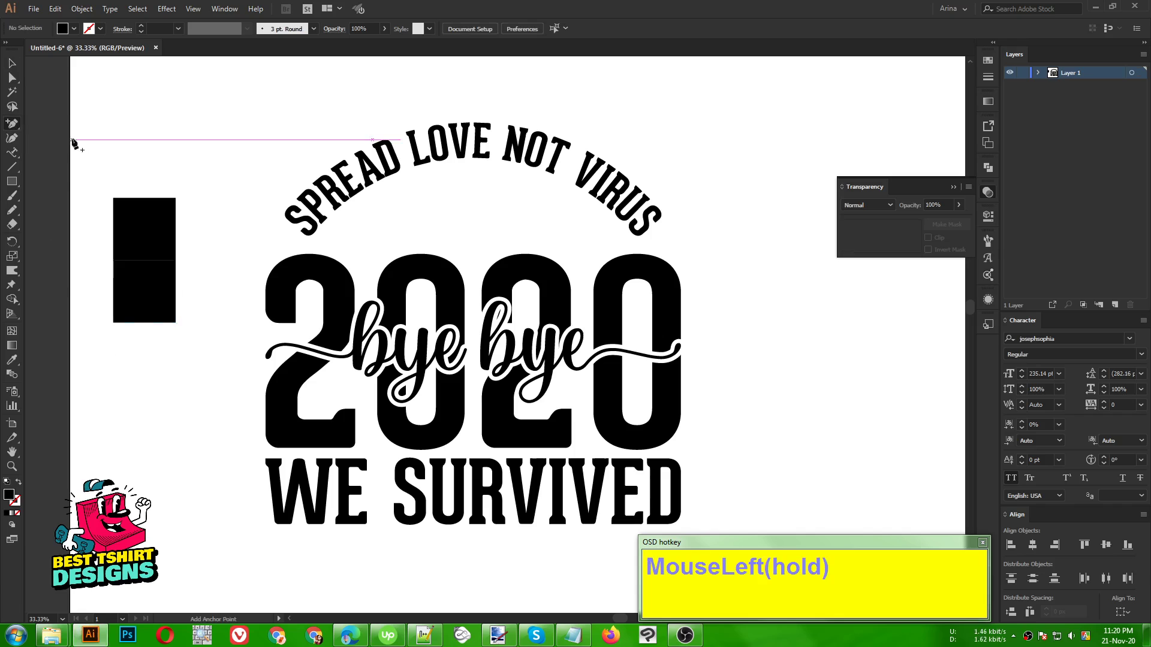
{"action": "left_click", "coordinate": [144, 322]}
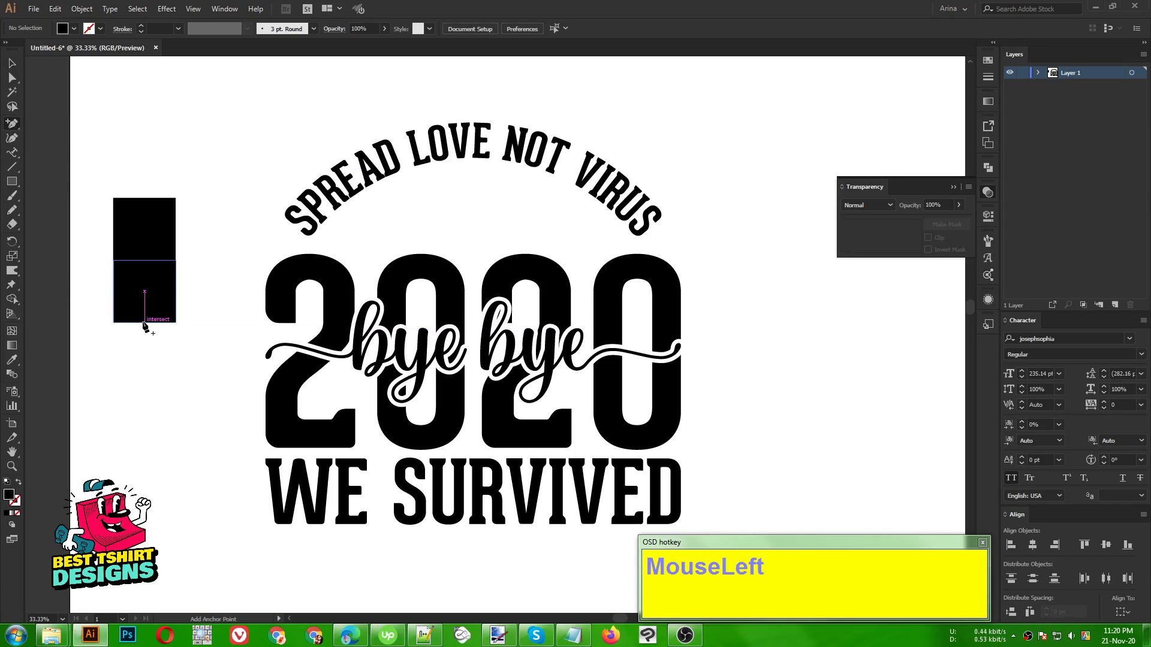
{"action": "left_click", "coordinate": [144, 322]}
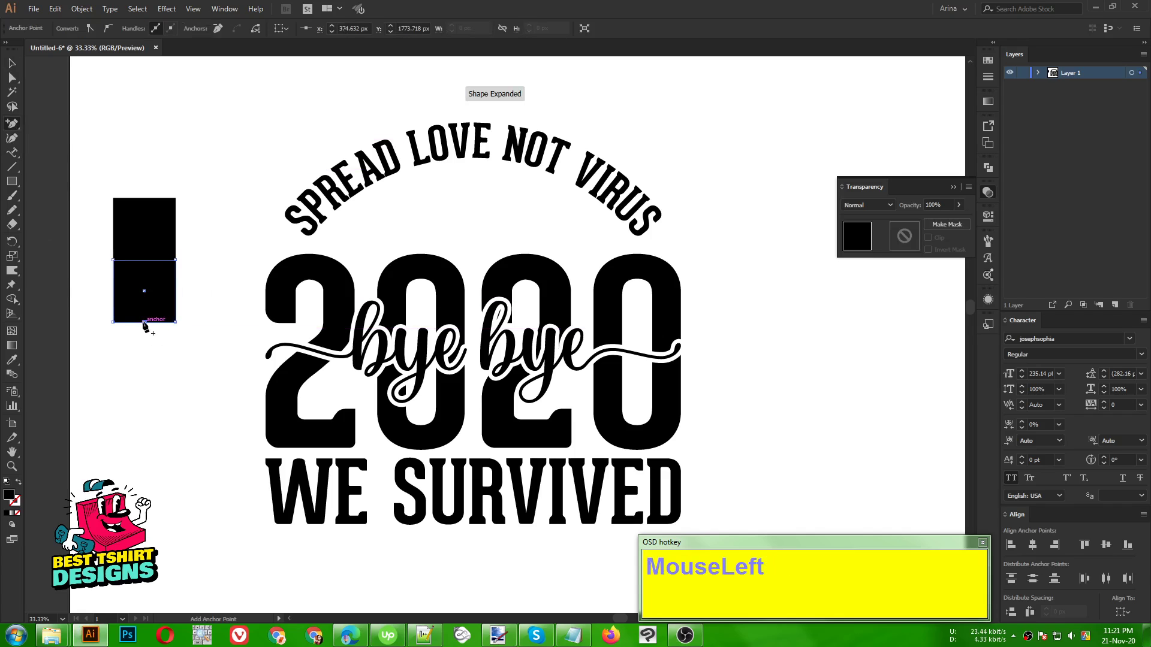
{"action": "key", "text": "a"}
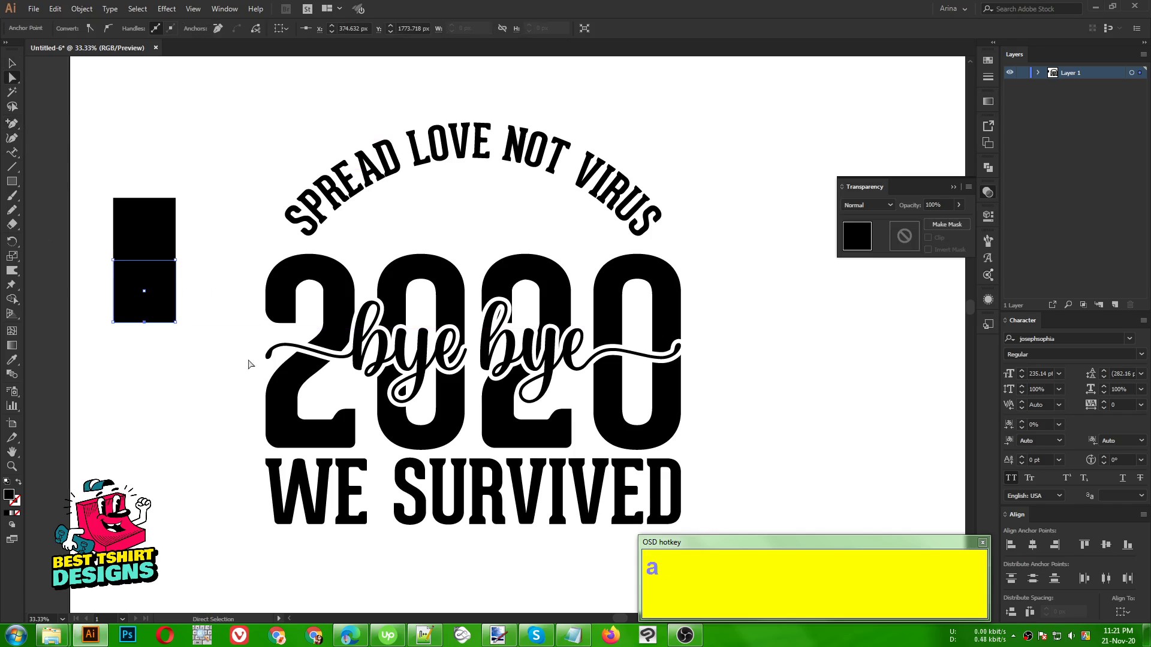
{"action": "mouse_move", "coordinate": [159, 337]}
{"action": "left_mouse_down"}
{"action": "mouse_move", "coordinate": [137, 316]}
{"action": "mouse_move", "coordinate": [141, 351]}
{"action": "left_mouse_up"}
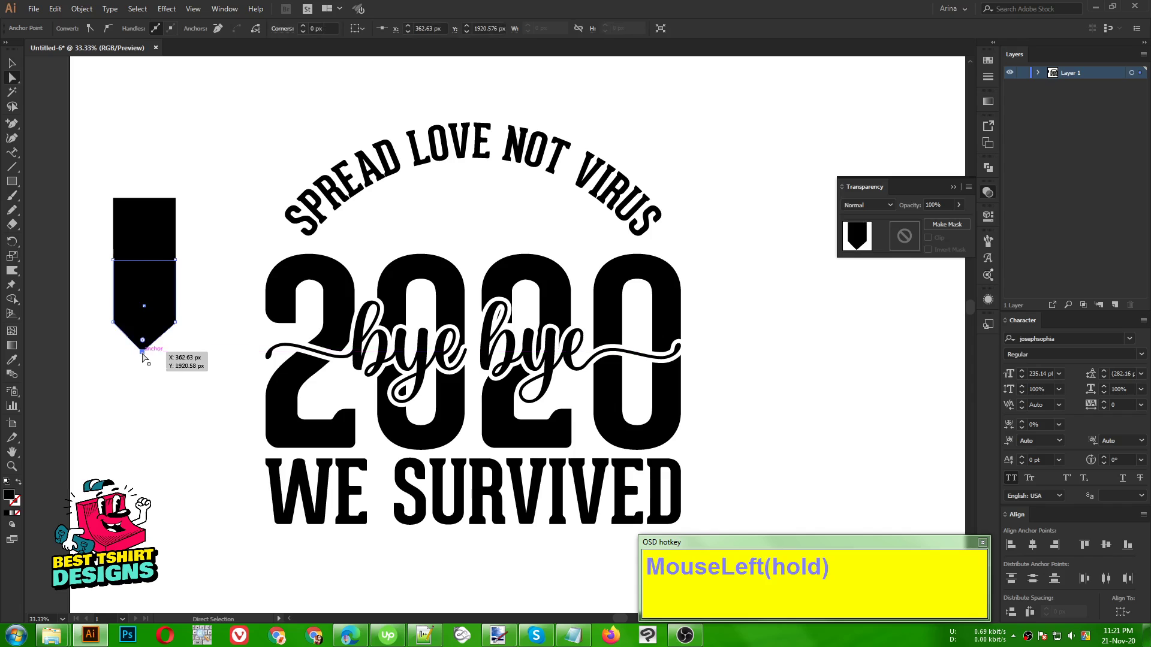
{"action": "key", "text": "v"}
Step: Delete the pointed shape beneath the upper square
{"action": "left_click", "coordinate": [184, 333]}
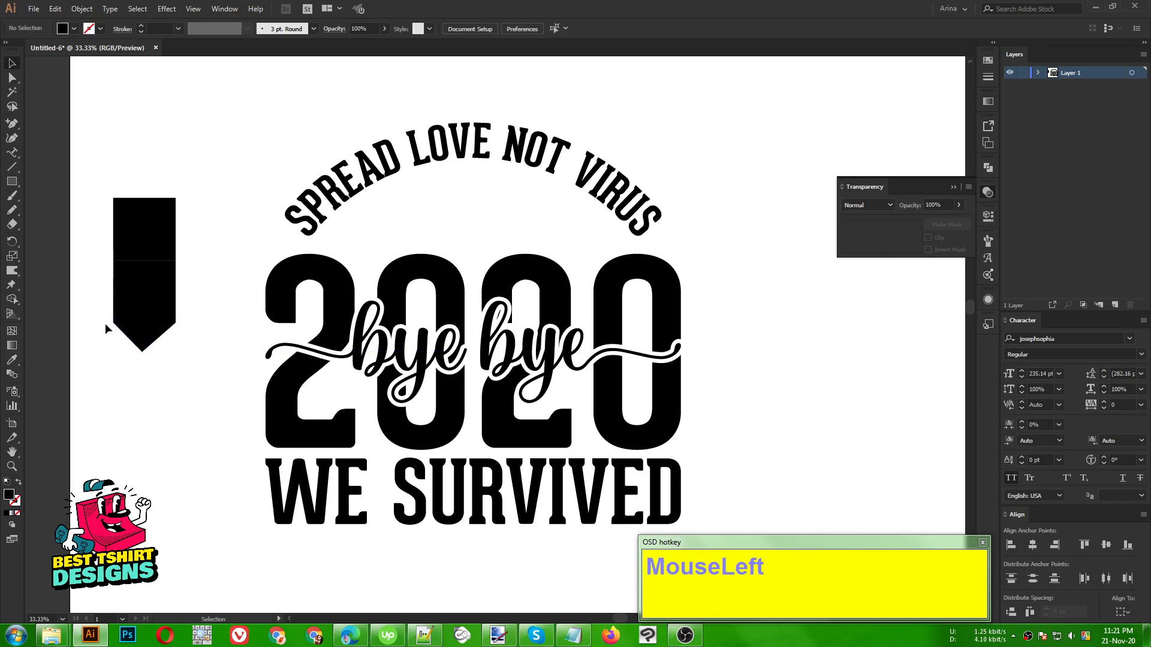
{"action": "left_click", "coordinate": [146, 316]}
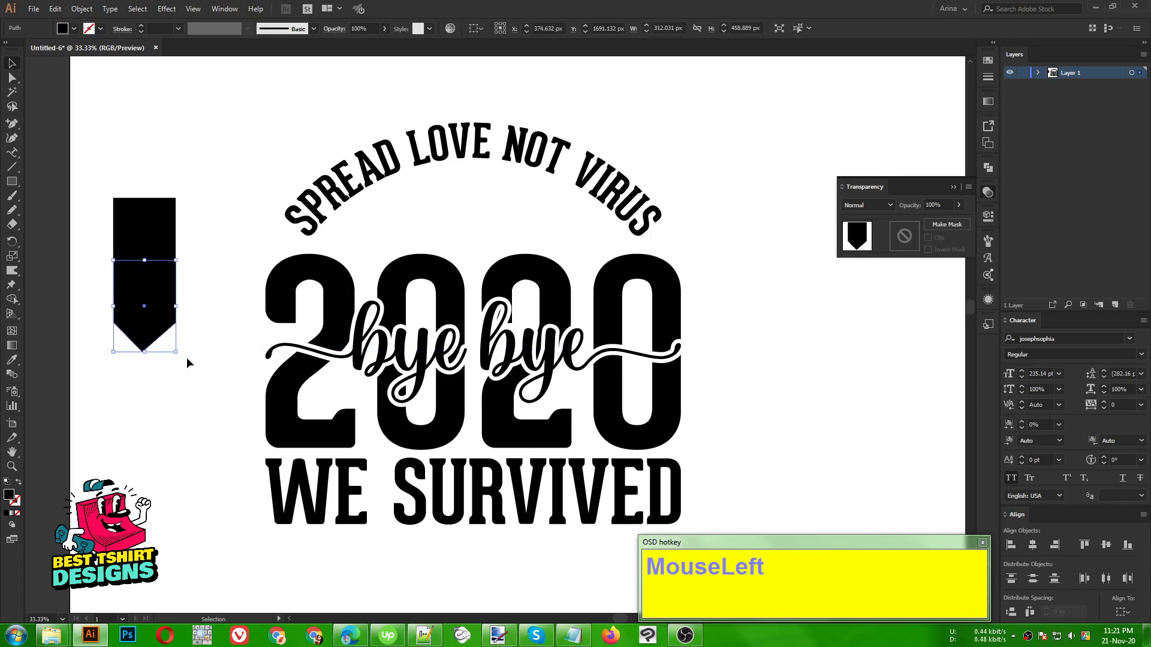
{"action": "left_click", "coordinate": [207, 311]}
{"action": "key", "text": "v"}
{"action": "left_click_drag", "start_coordinate": [202, 221], "coordinate": [102, 341]}
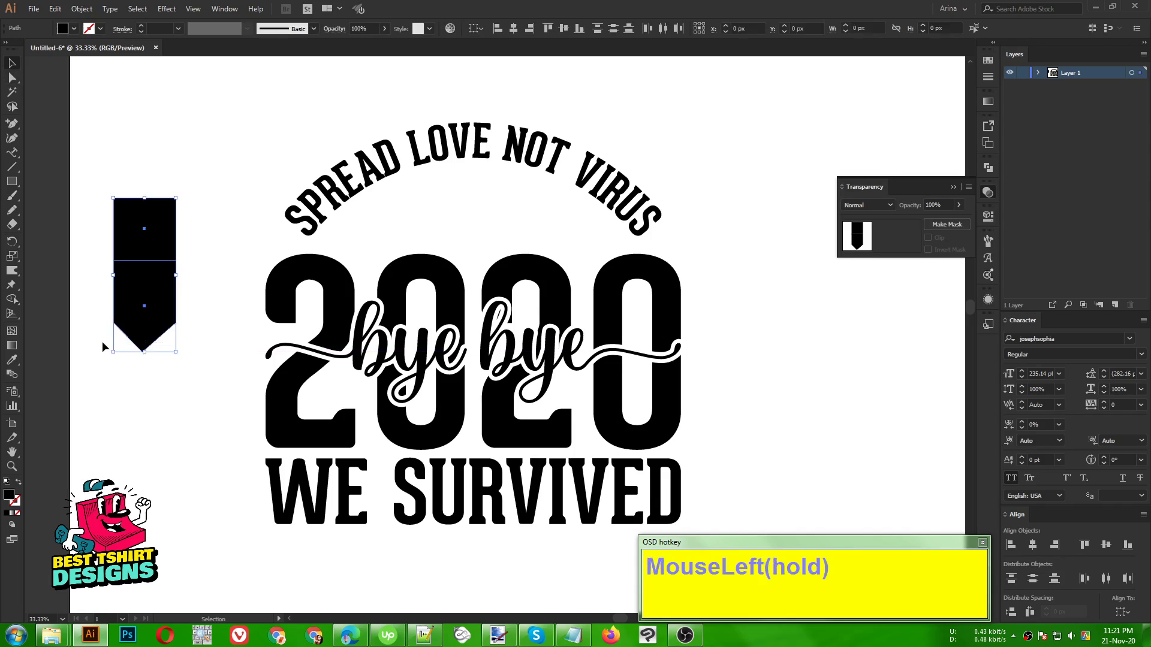
{"action": "left_click", "coordinate": [179, 397]}
{"action": "left_click", "coordinate": [150, 307]}
{"action": "key", "text": "Delete"}
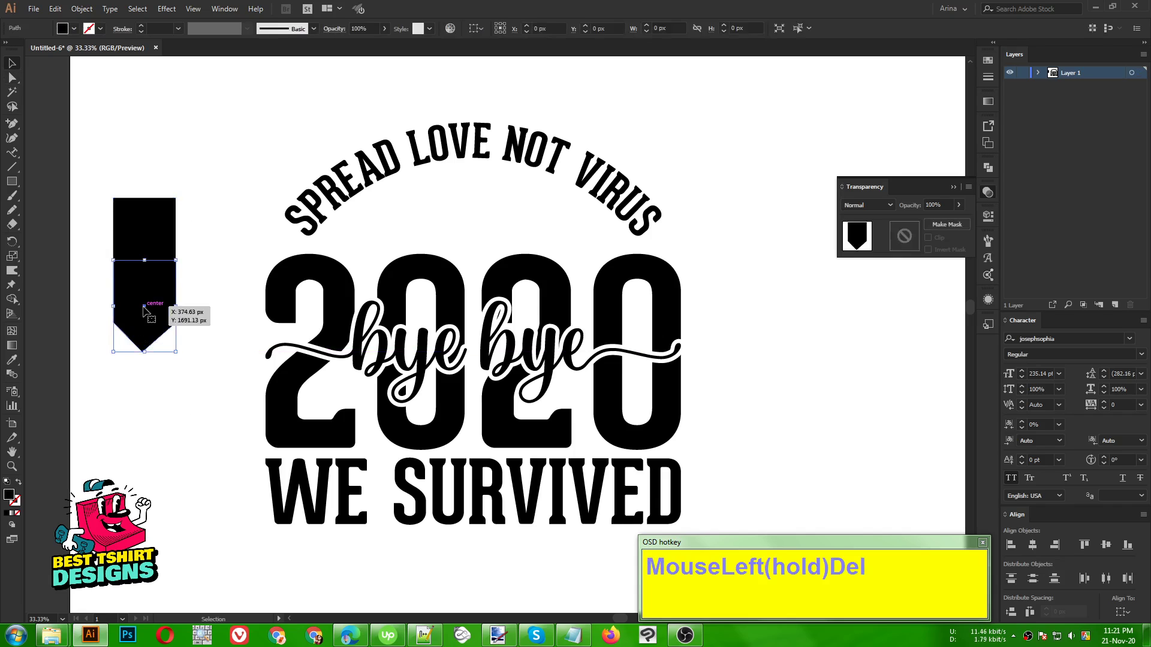
Step: Duplicate the square directly below itself and round the copy's corners fully to about 156 px so it becomes a circle
{"action": "left_click", "coordinate": [156, 250]}
{"action": "left_click_drag", "start_coordinate": [146, 263], "coordinate": [229, 416], "text": "alt"}
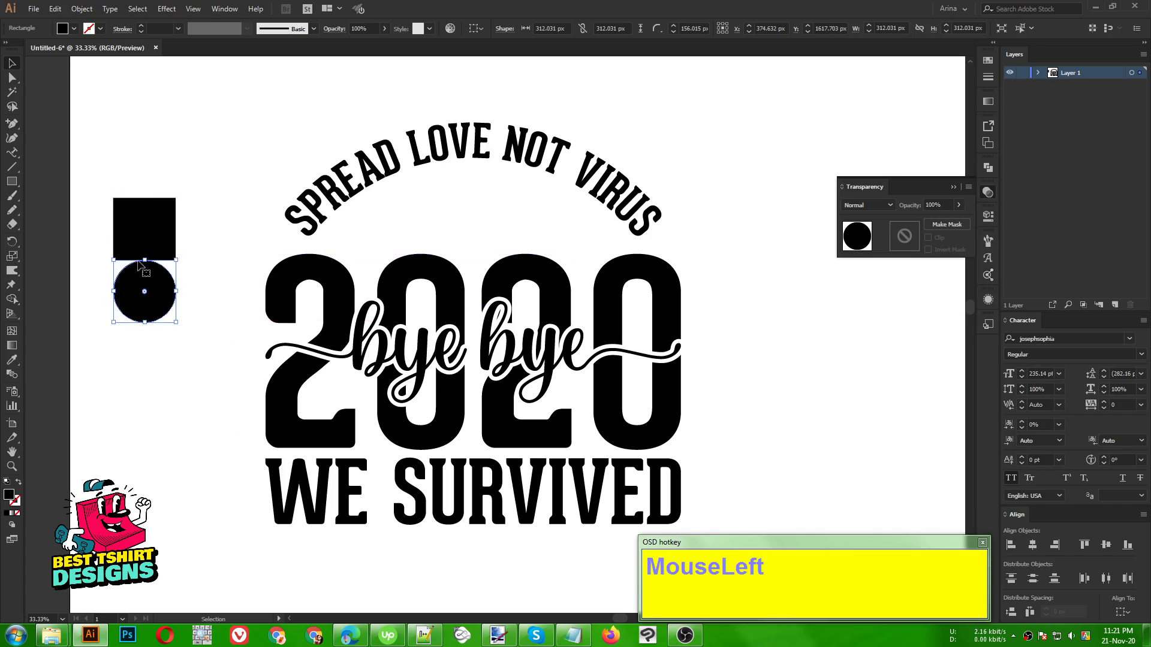
{"action": "left_click", "coordinate": [151, 359]}
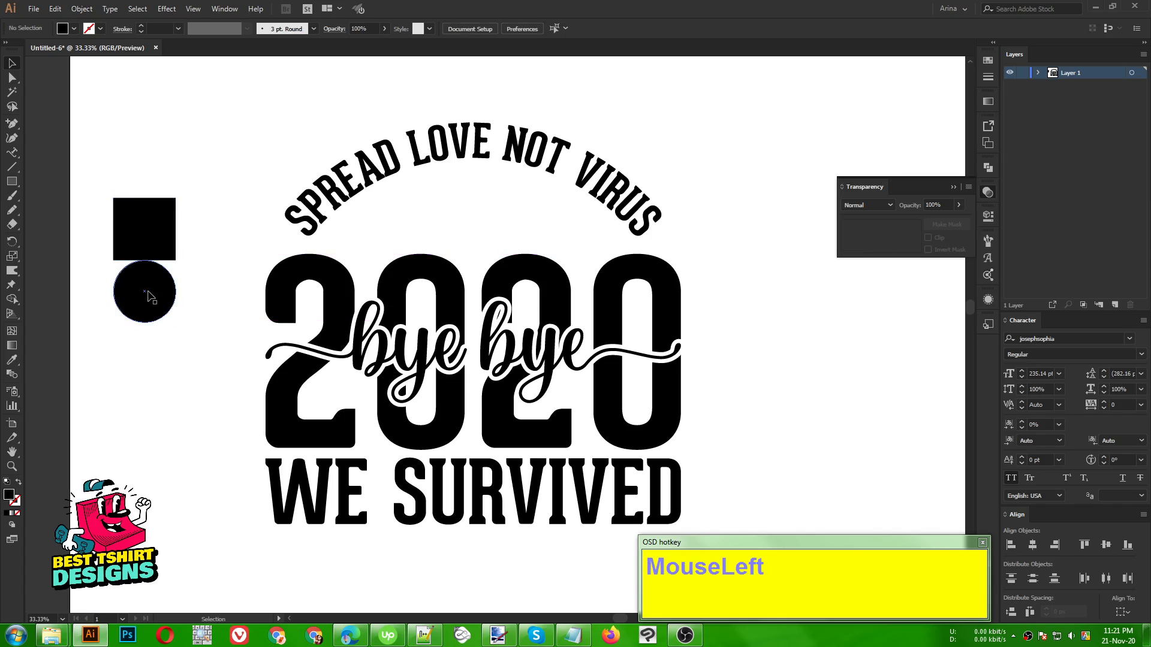
Step: Move the circle up to overlap the lower part of the square and align both shapes to their horizontal centre
{"action": "left_click_drag", "start_coordinate": [148, 291], "coordinate": [146, 255]}
{"action": "scroll", "coordinate": [95, 221], "scroll_direction": "up", "scroll_amount": 4, "text": "alt"}
{"action": "left_click", "coordinate": [407, 328]}
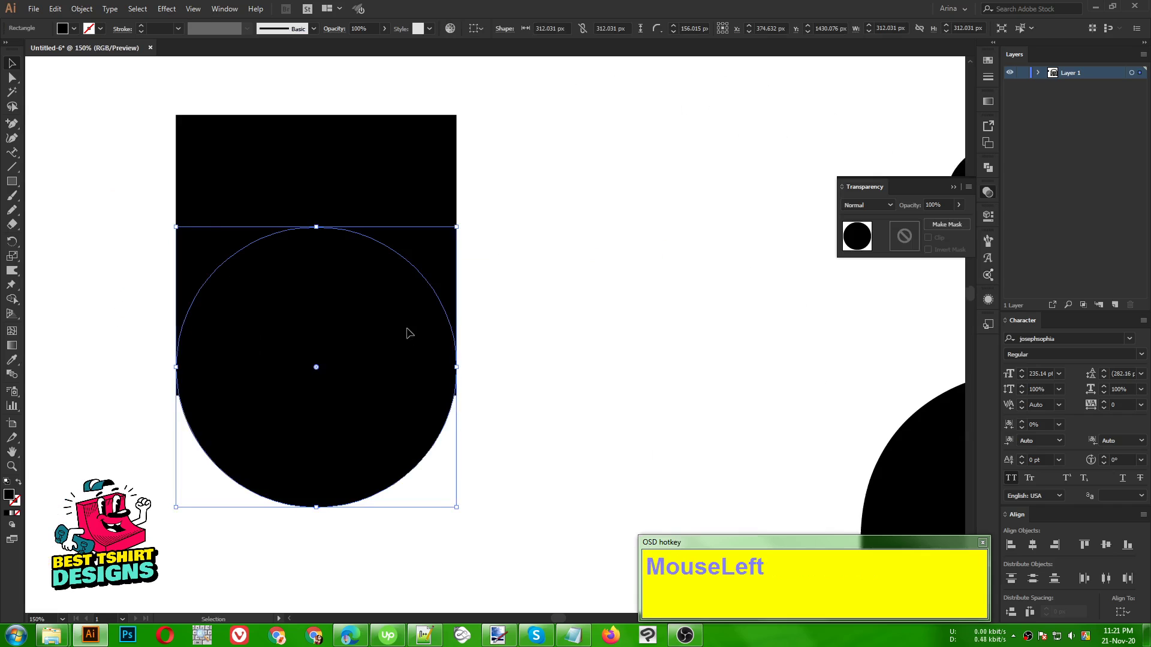
{"action": "left_click_drag", "start_coordinate": [559, 311], "coordinate": [173, 334]}
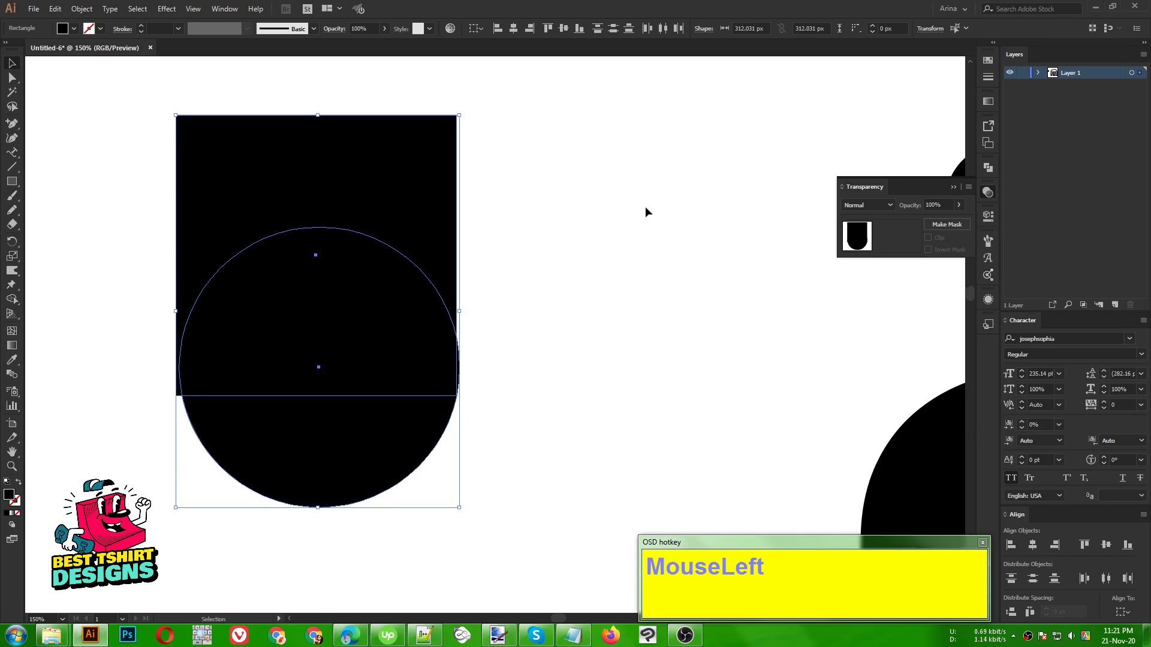
{"action": "left_click", "coordinate": [513, 28]}
{"action": "left_click", "coordinate": [579, 315]}
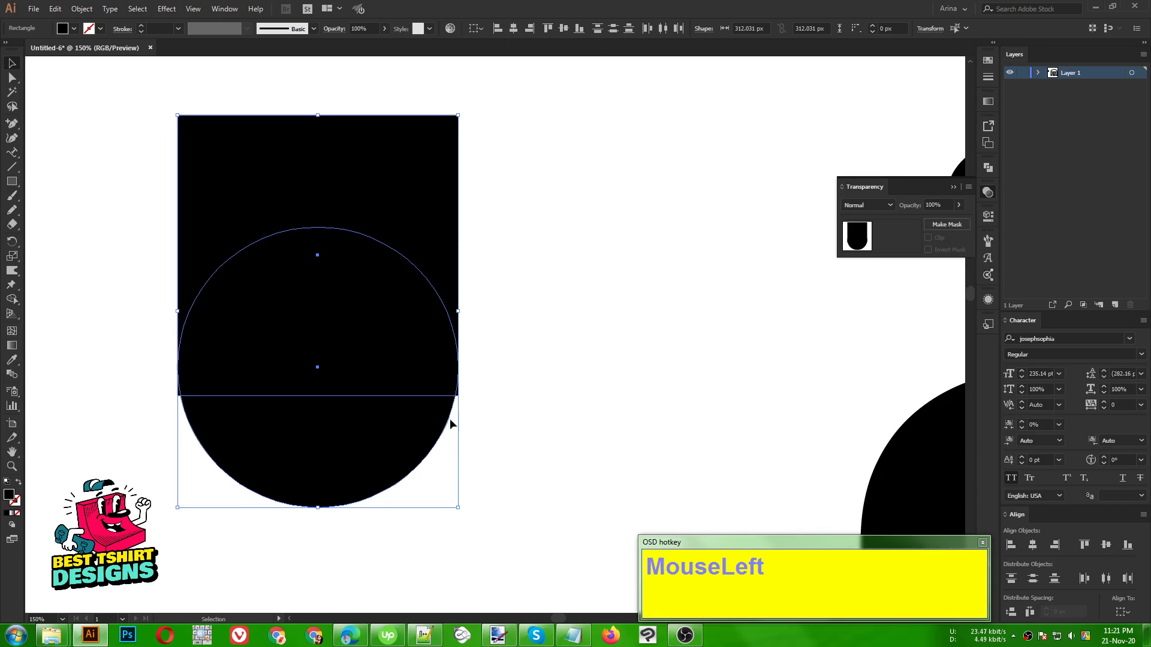
Step: Lower the circle until its centre sits on the square's bottom edge, and unite both shapes into one
{"action": "left_click_drag", "start_coordinate": [373, 434], "coordinate": [373, 461]}
{"action": "left_click", "coordinate": [493, 398]}
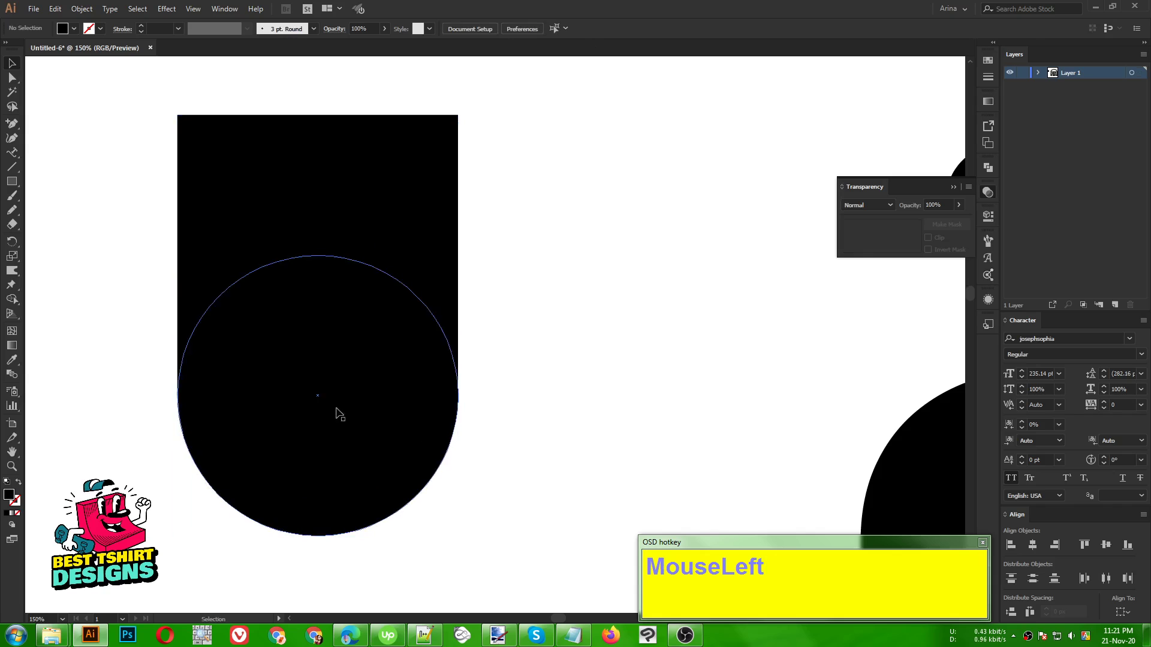
{"action": "left_click_drag", "start_coordinate": [561, 431], "coordinate": [262, 228]}
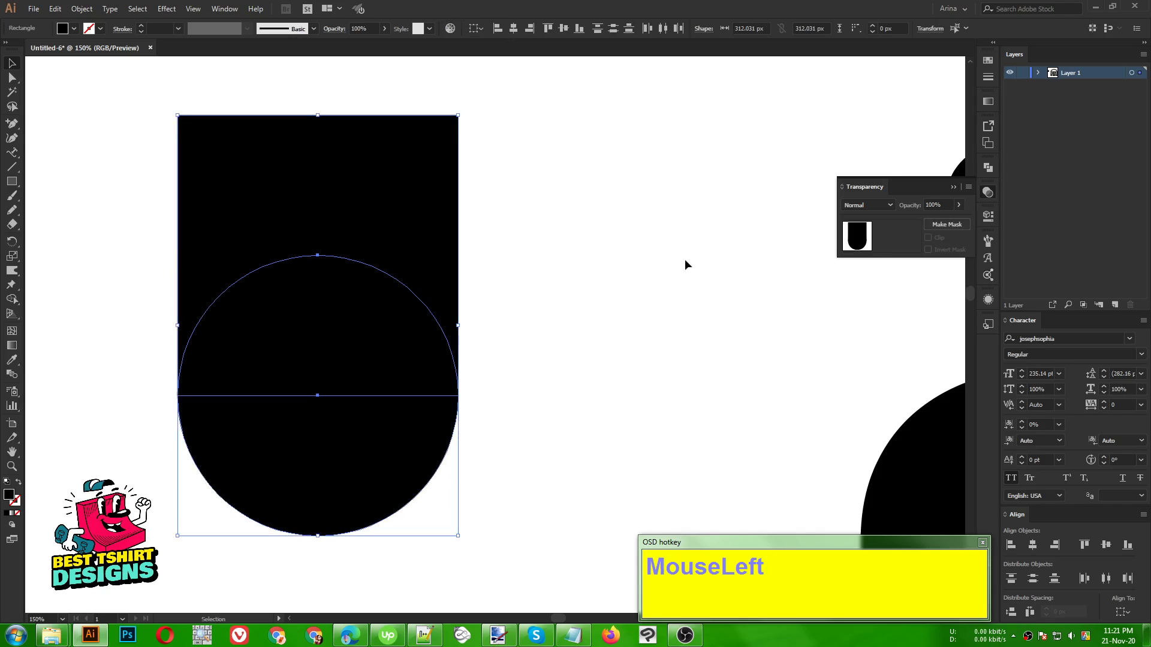
{"action": "left_click", "coordinate": [988, 169]}
{"action": "left_click", "coordinate": [847, 193]}
Step: Rotate the united shape diagonally with its round end up and to the left, and reflect a copy across the vertical axis
{"action": "scroll", "coordinate": [372, 264], "scroll_direction": "down", "scroll_amount": 2, "text": "alt"}
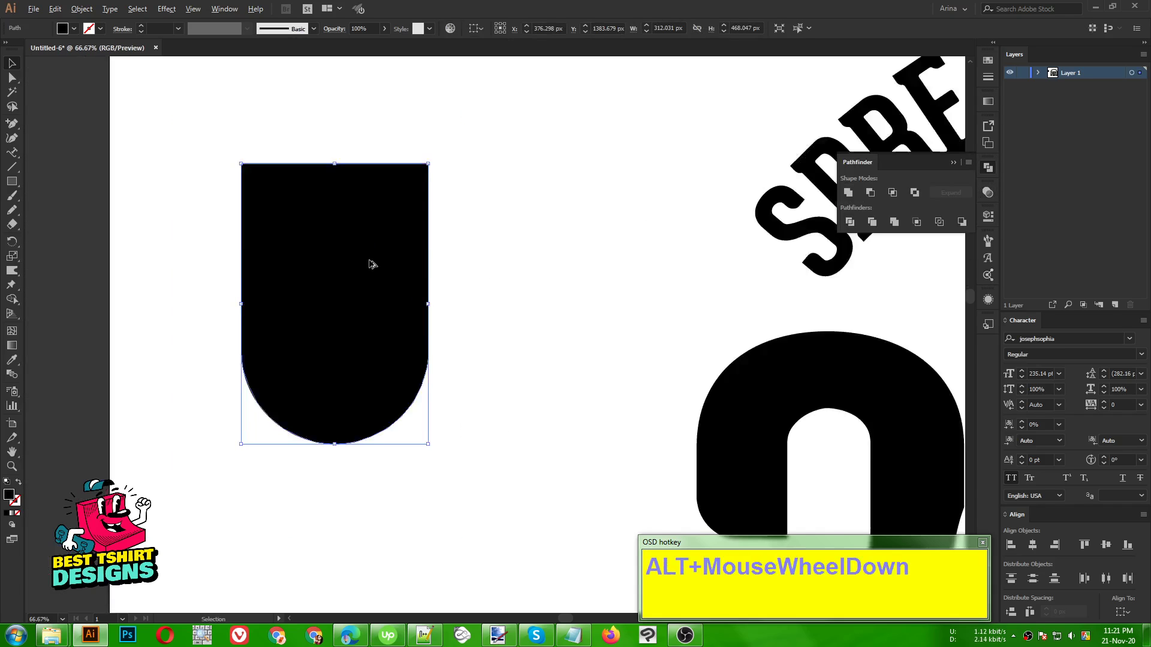
{"action": "left_click_drag", "start_coordinate": [416, 290], "coordinate": [292, 330], "text": "shift"}
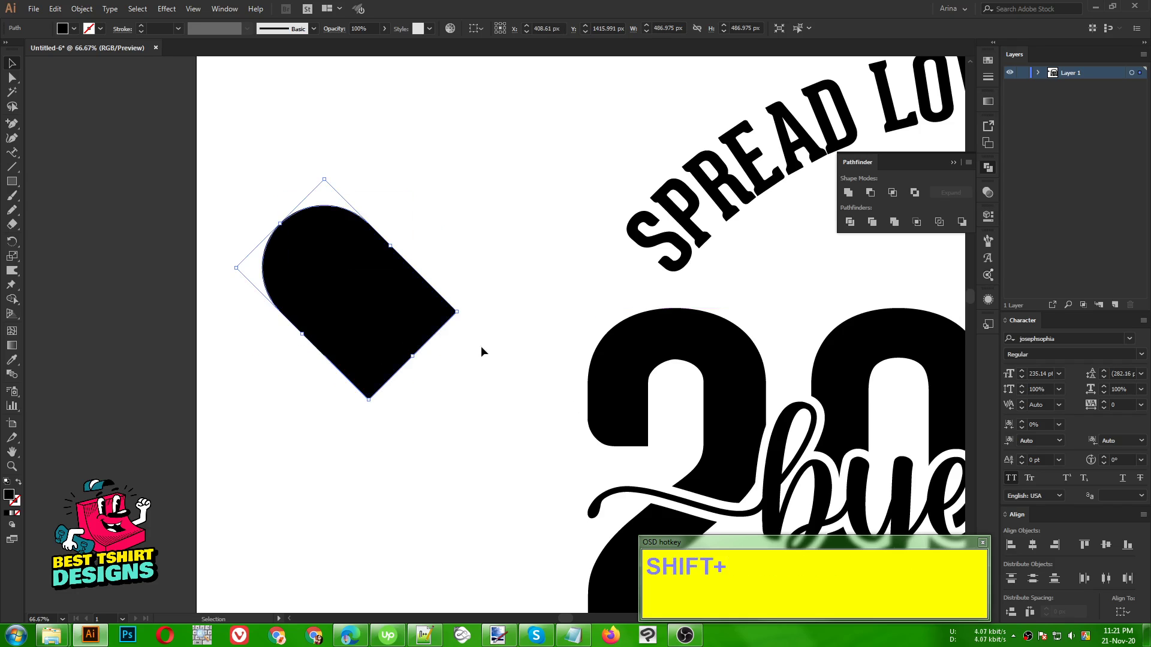
{"action": "right_click", "coordinate": [386, 295]}
{"action": "mouse_move", "coordinate": [435, 474]}
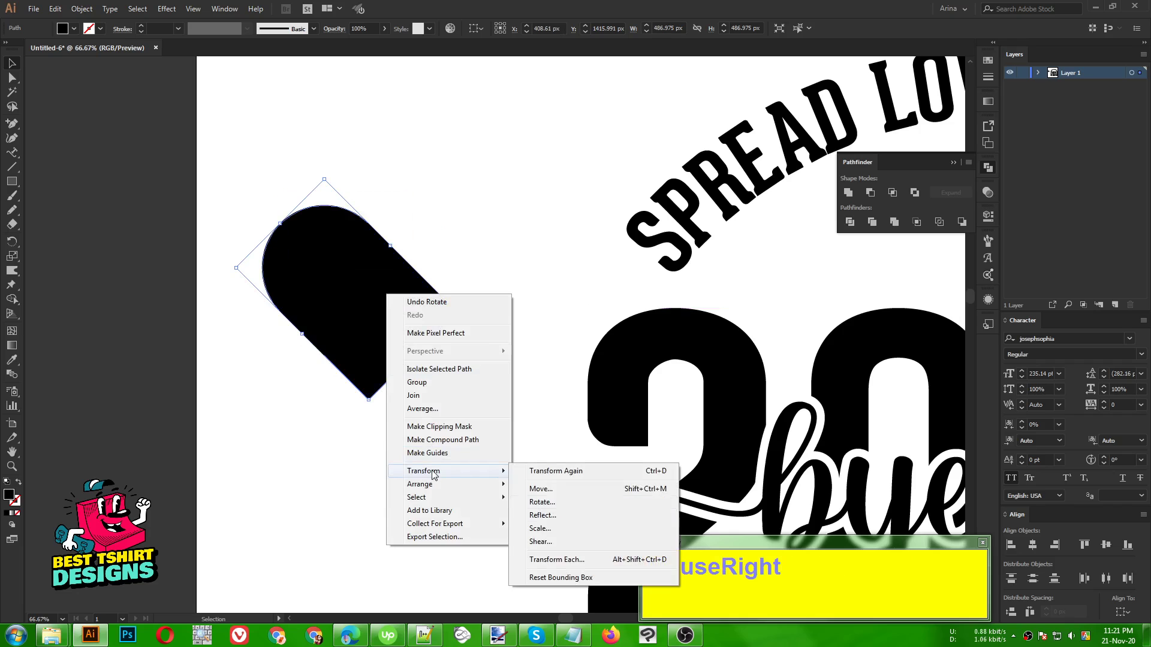
{"action": "left_click", "coordinate": [566, 515]}
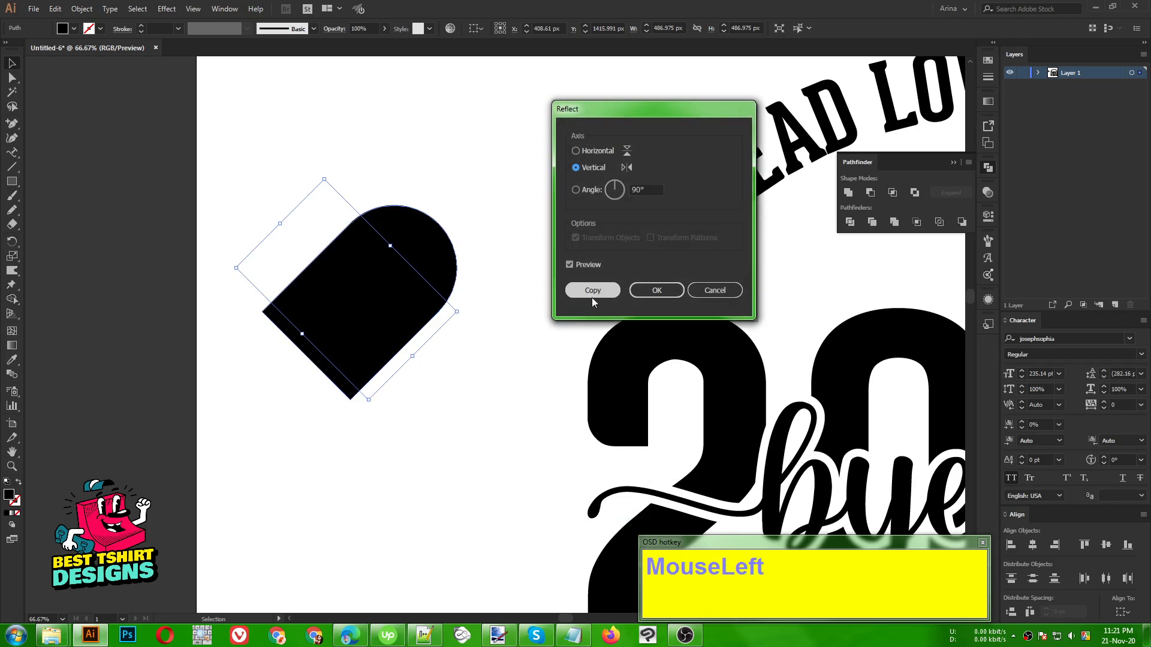
{"action": "left_click", "coordinate": [591, 293]}
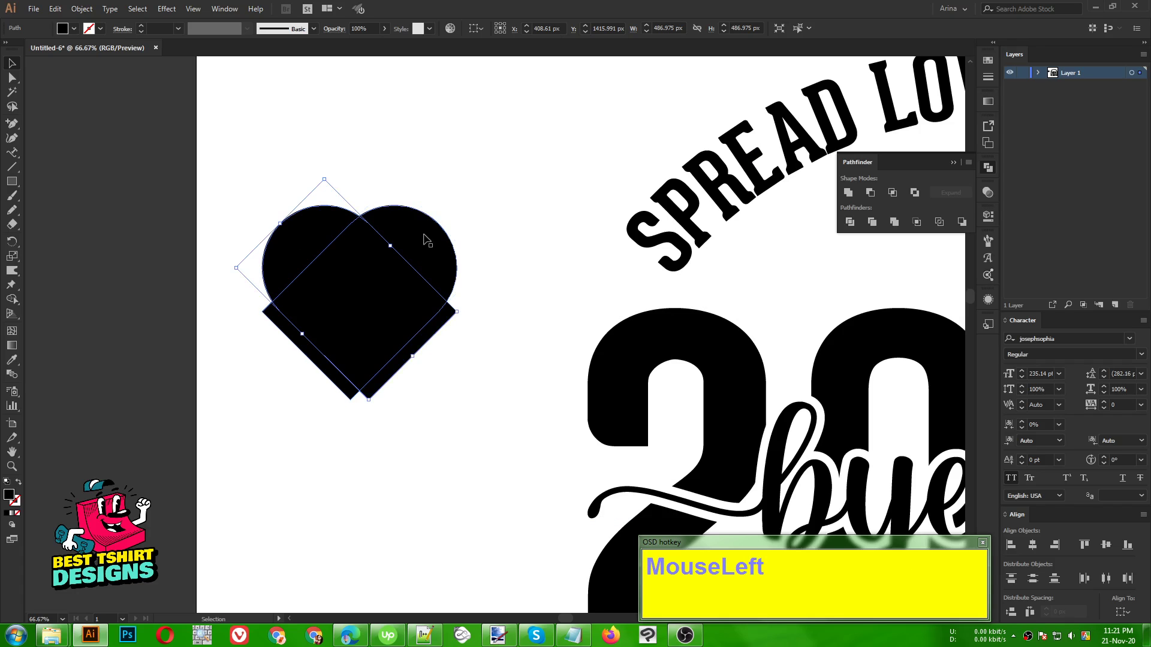
Step: Offset one mirrored shape to the right so both overlap into a heart, and align the top edges of the two shapes
{"action": "left_click_drag", "start_coordinate": [376, 299], "coordinate": [409, 312]}
{"action": "scroll", "coordinate": [356, 380], "scroll_direction": "up", "scroll_amount": 4}
{"action": "left_click_drag", "start_coordinate": [406, 403], "coordinate": [395, 401]}
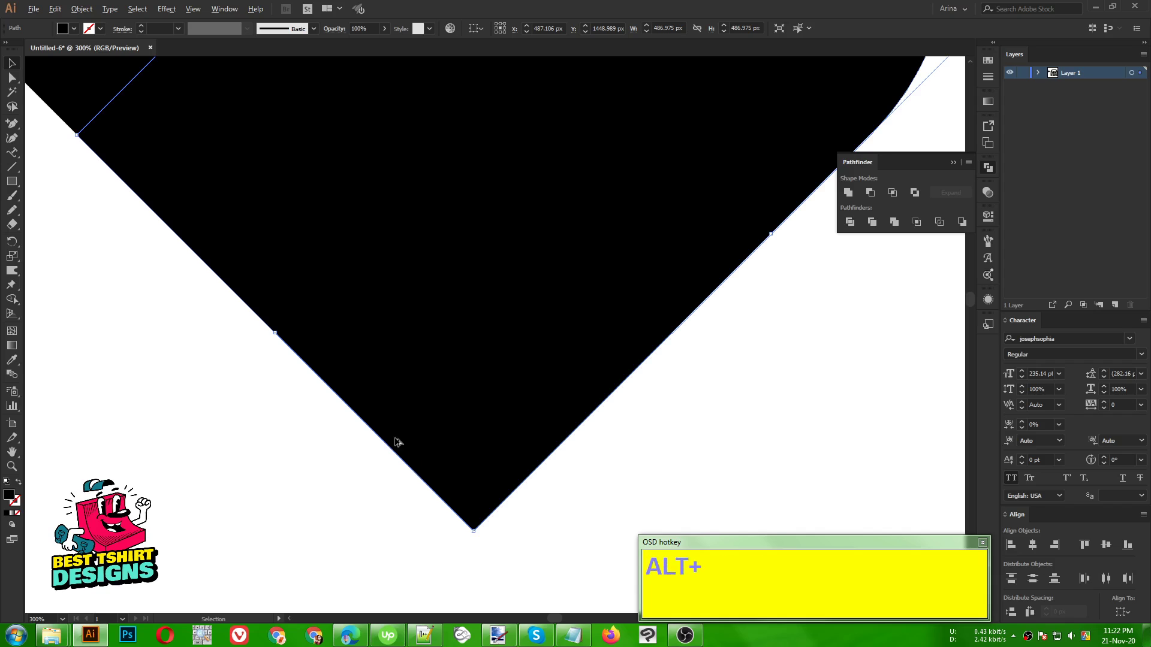
{"action": "scroll", "coordinate": [343, 422], "scroll_direction": "down", "scroll_amount": 4}
{"action": "left_click_drag", "start_coordinate": [252, 206], "coordinate": [475, 347]}
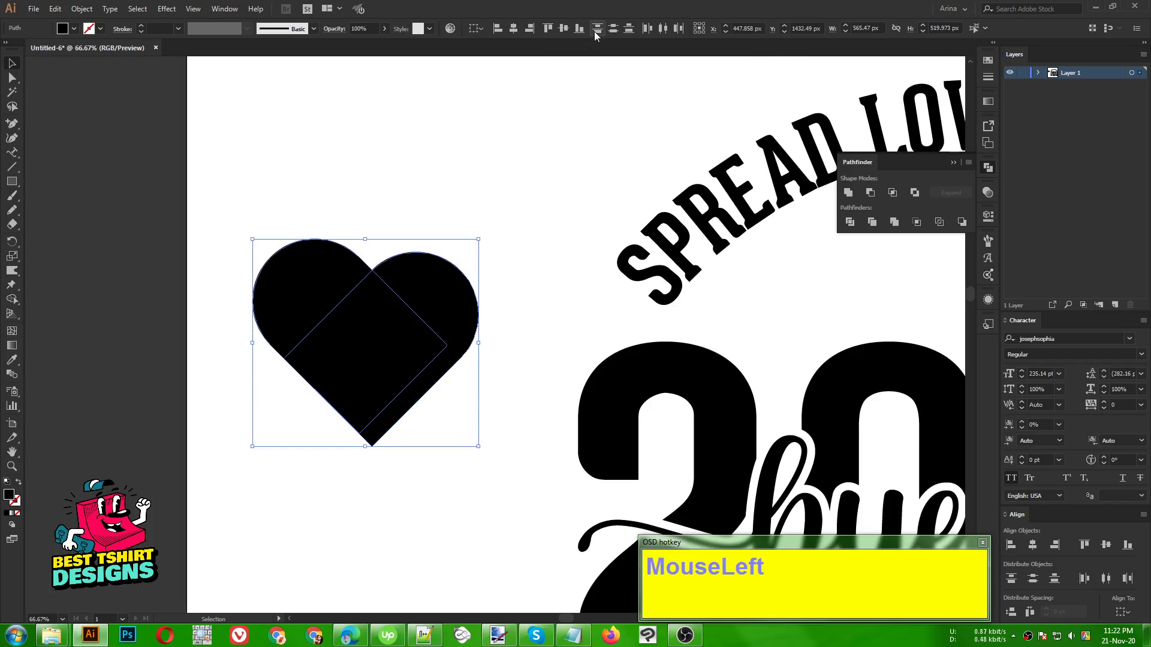
{"action": "left_click", "coordinate": [549, 29]}
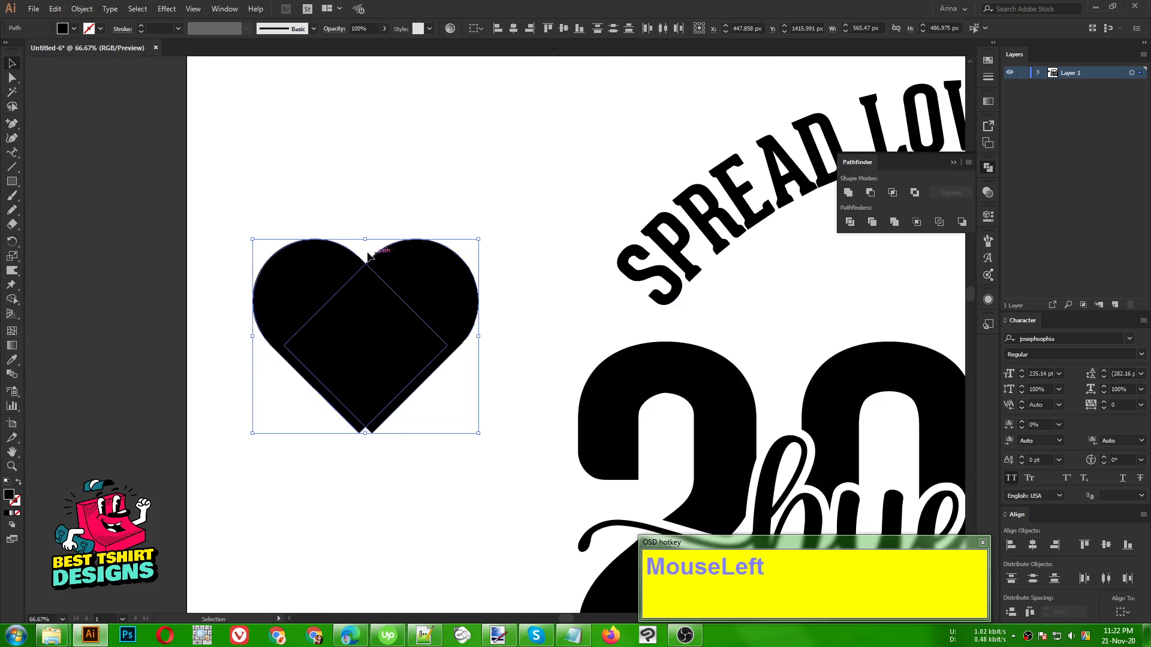
{"action": "left_click", "coordinate": [393, 223]}
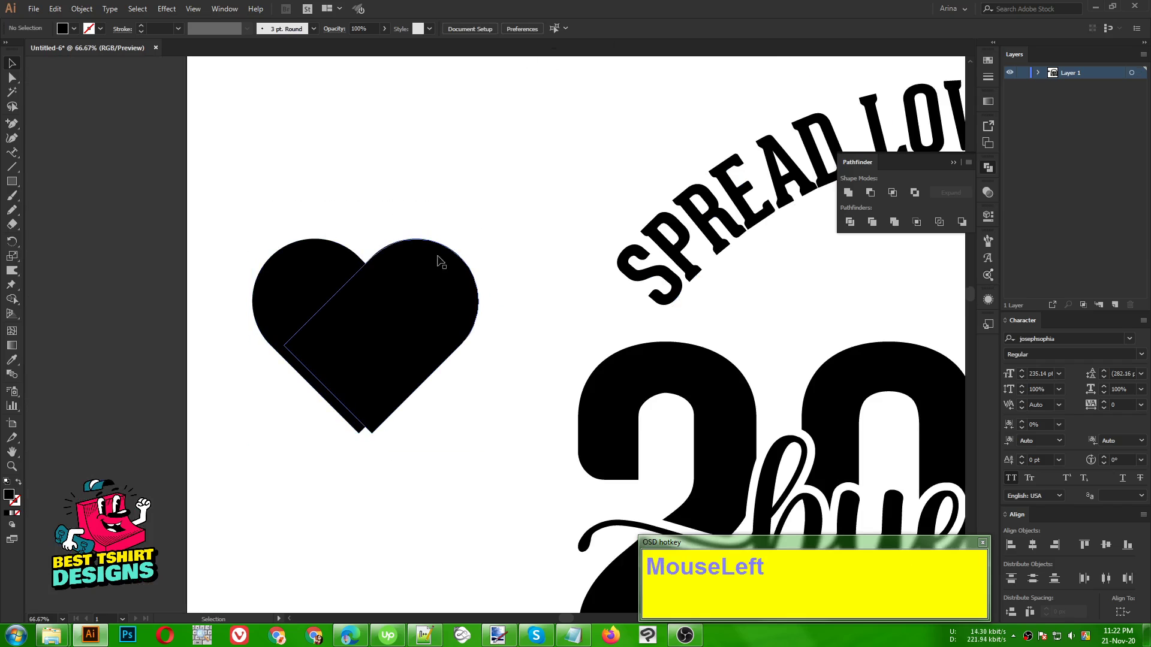
Step: Nudge the heart's right half five steps further right to widen the heart
{"action": "left_click", "coordinate": [428, 273]}
{"action": "key", "text": "Right"}
{"action": "key", "text": "Right"}
{"action": "key", "text": "Right"}
{"action": "key", "text": "Right"}
{"action": "key", "text": "Right"}
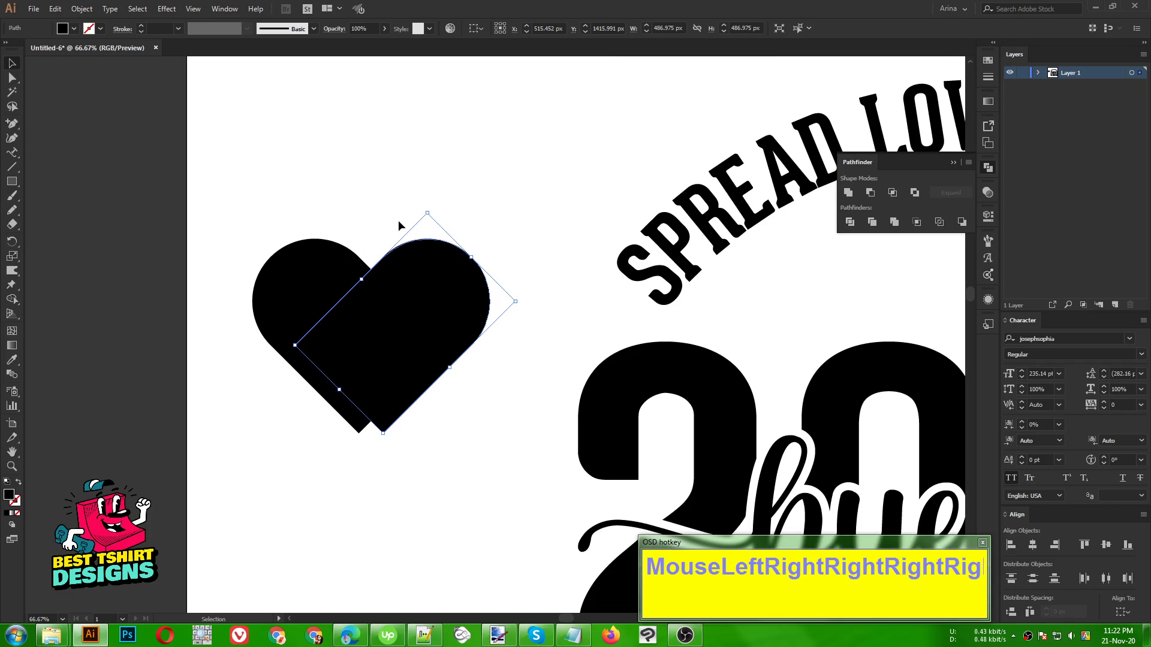
{"action": "left_click", "coordinate": [378, 218]}
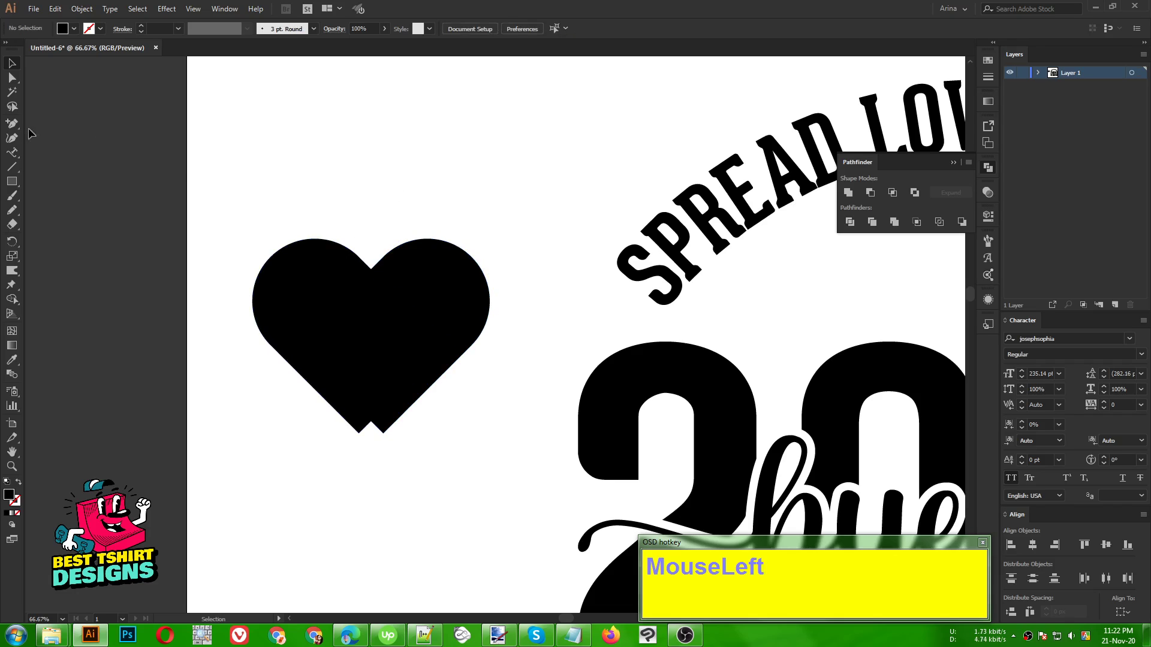
Step: Draw a closed five-point patch with the Pen tool that fills the notch and forms the heart's pointed bottom tip
{"action": "left_click_drag", "start_coordinate": [15, 122], "coordinate": [37, 124]}
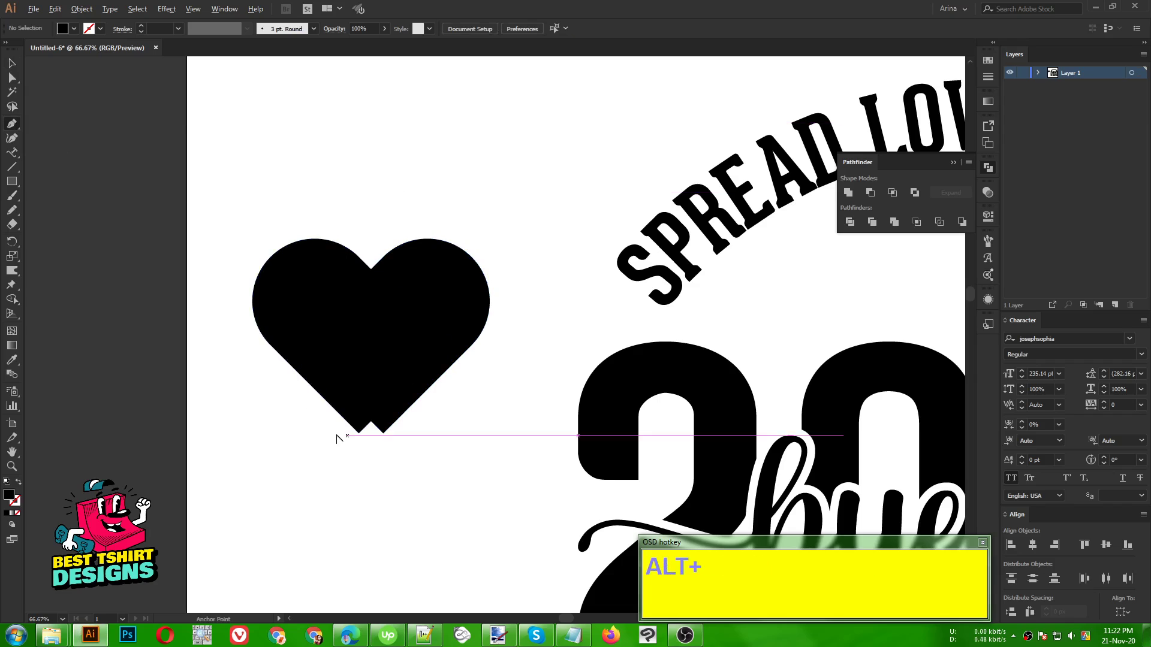
{"action": "scroll", "coordinate": [338, 439], "scroll_direction": "up", "scroll_amount": 3, "text": "alt"}
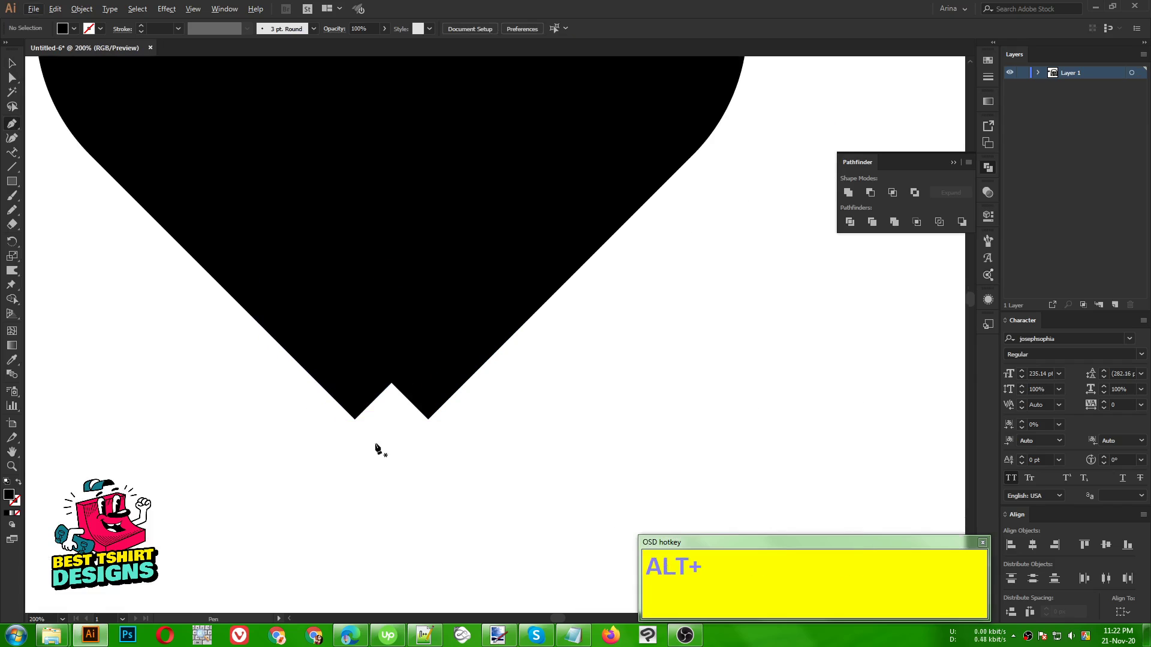
{"action": "left_click", "coordinate": [355, 420]}
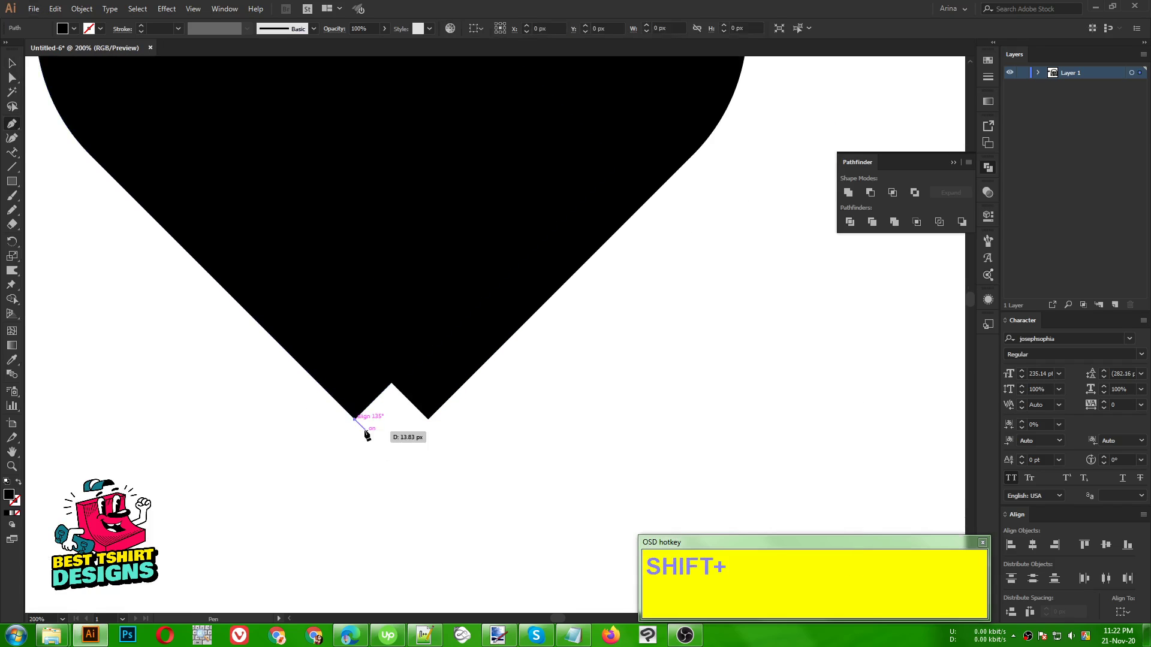
{"action": "left_click", "coordinate": [387, 452]}
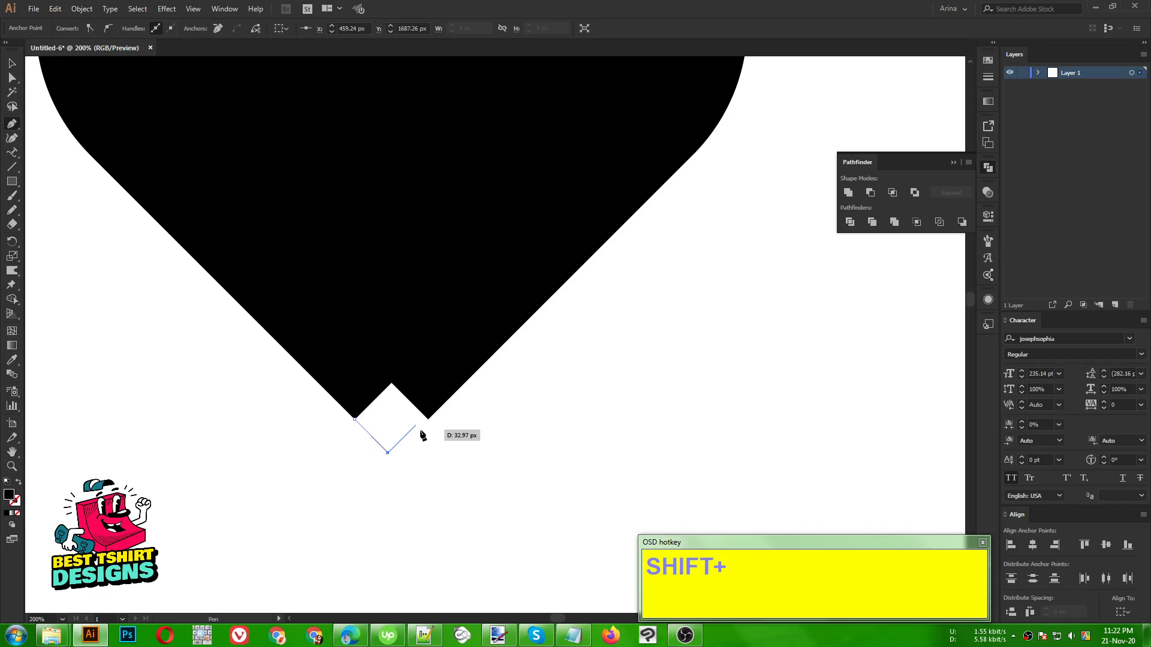
{"action": "left_click", "coordinate": [428, 419]}
{"action": "left_click", "coordinate": [441, 365]}
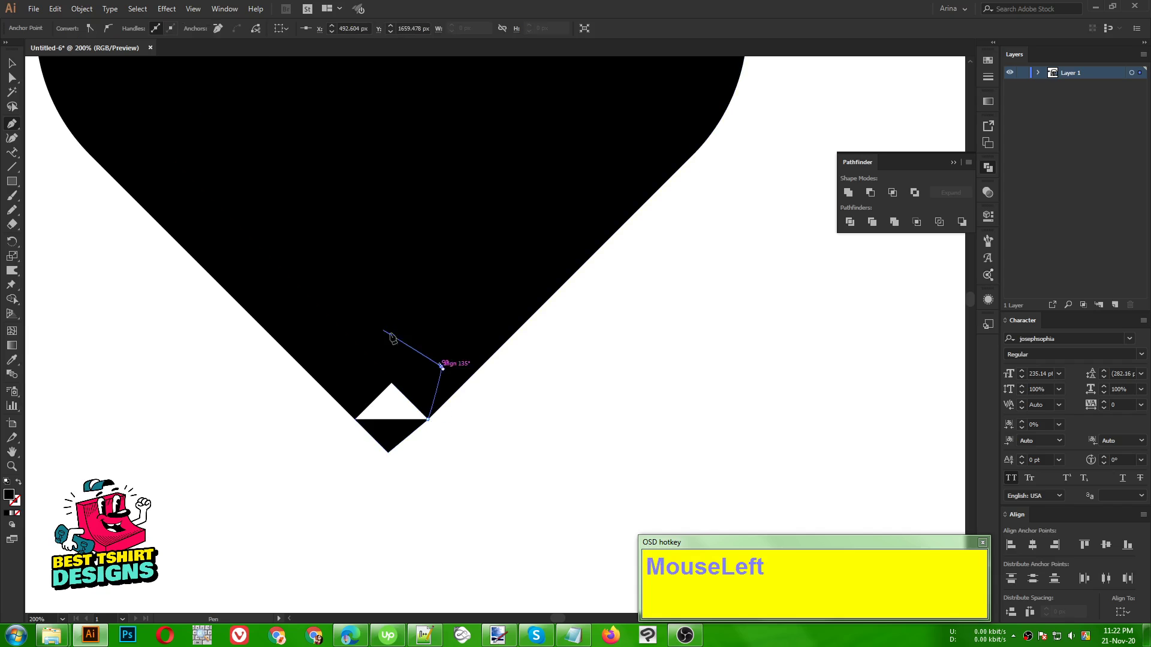
{"action": "left_click", "coordinate": [377, 329]}
{"action": "left_click", "coordinate": [355, 420]}
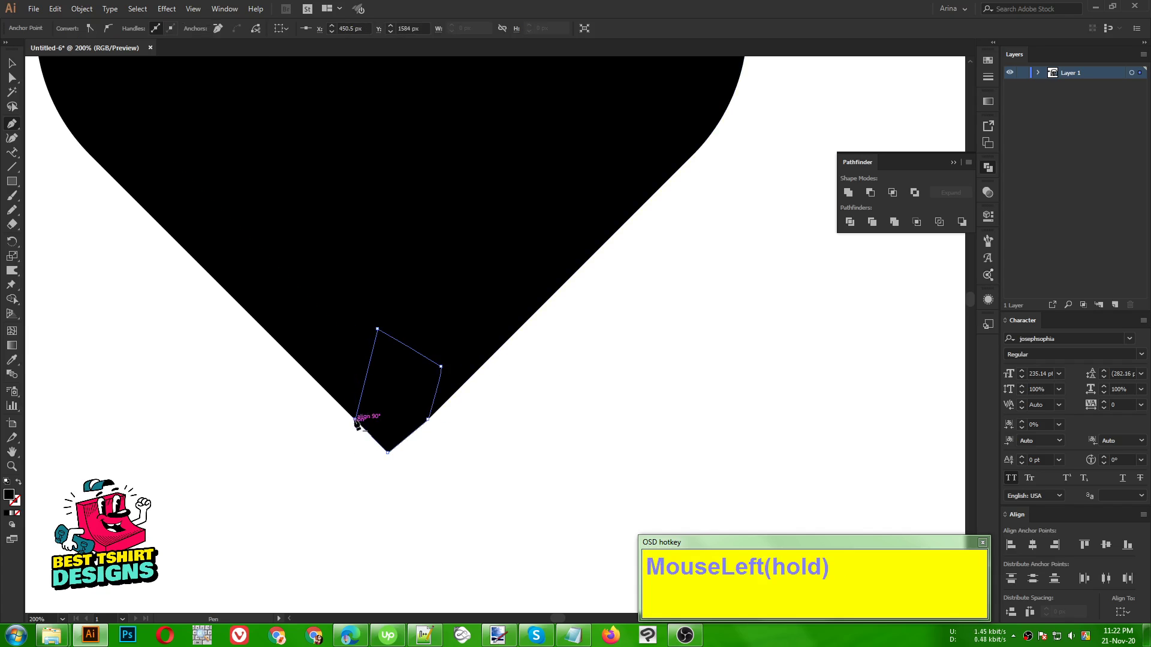
{"action": "scroll", "coordinate": [376, 446], "scroll_direction": "down", "scroll_amount": 3}
{"action": "key", "text": "v"}
{"action": "left_click", "coordinate": [418, 447]}
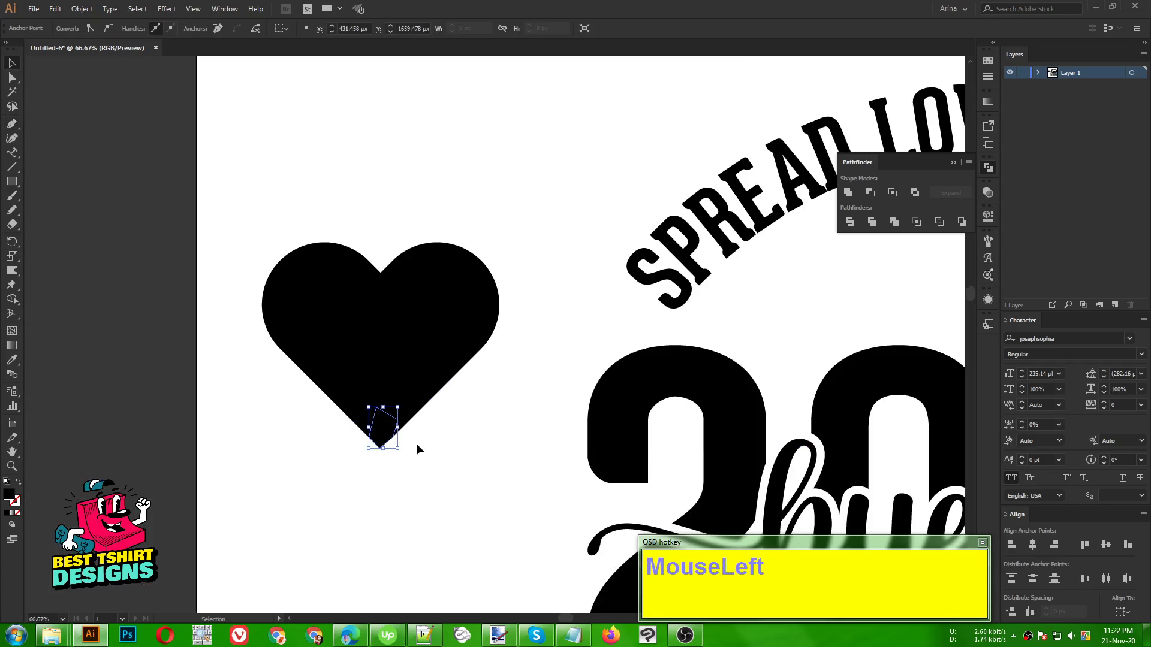
Step: Unite the two heart halves and the tip patch into a single heart shape
{"action": "left_click_drag", "start_coordinate": [449, 463], "coordinate": [286, 237]}
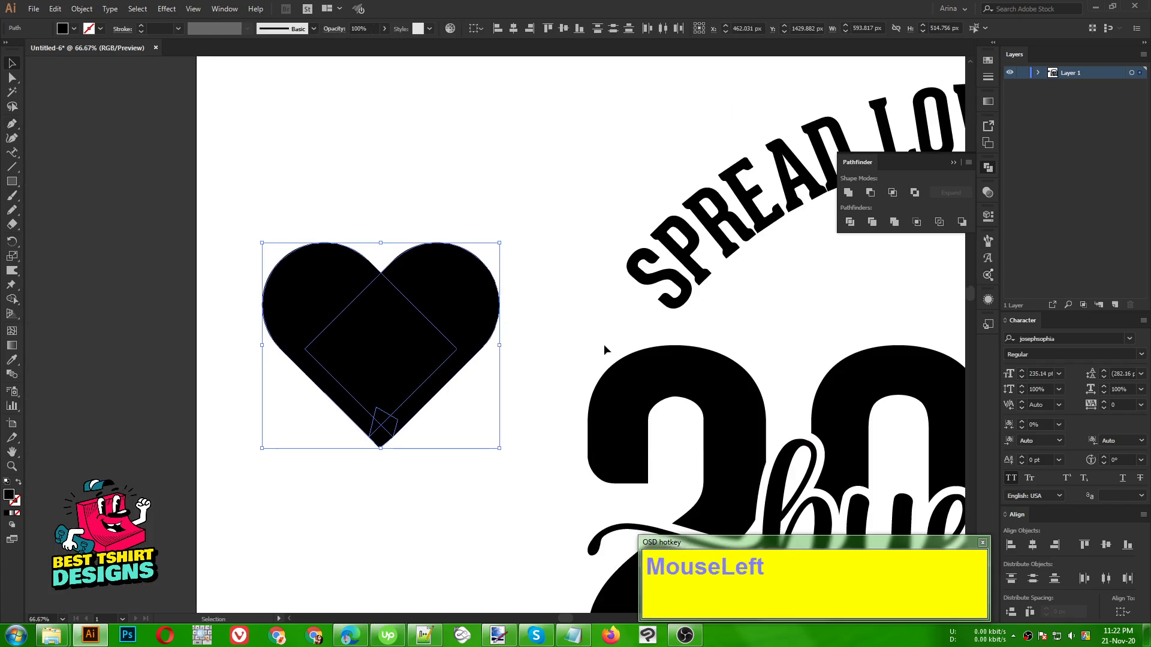
{"action": "left_click", "coordinate": [849, 194]}
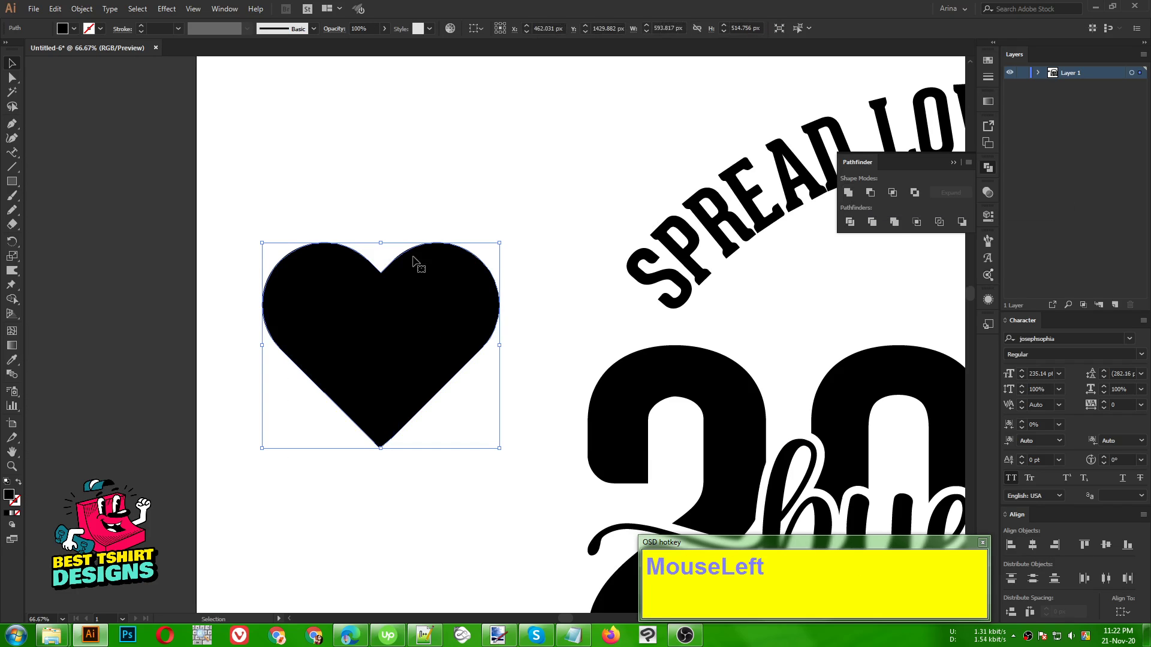
{"action": "scroll", "coordinate": [278, 313], "scroll_direction": "down", "scroll_amount": 2, "text": "alt"}
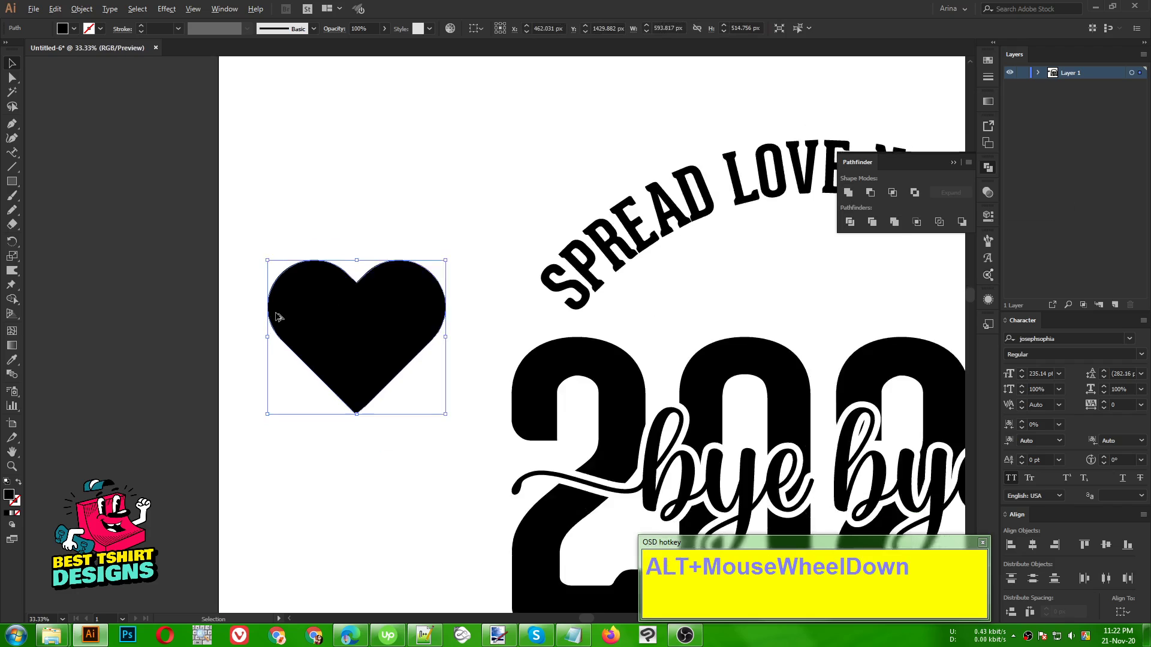
Step: Swap the heart's fill and stroke so it is only an outline, and set its stroke weight to 30 pt
{"action": "left_click", "coordinate": [360, 236]}
{"action": "left_click", "coordinate": [316, 325]}
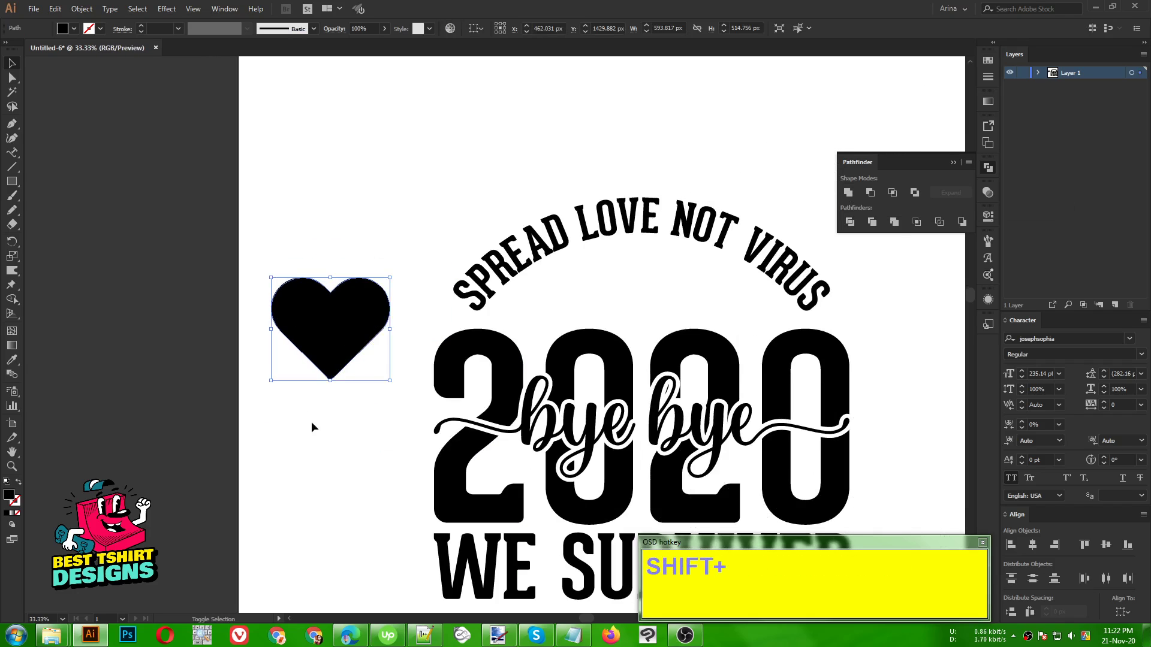
{"action": "key", "text": "shift+x"}
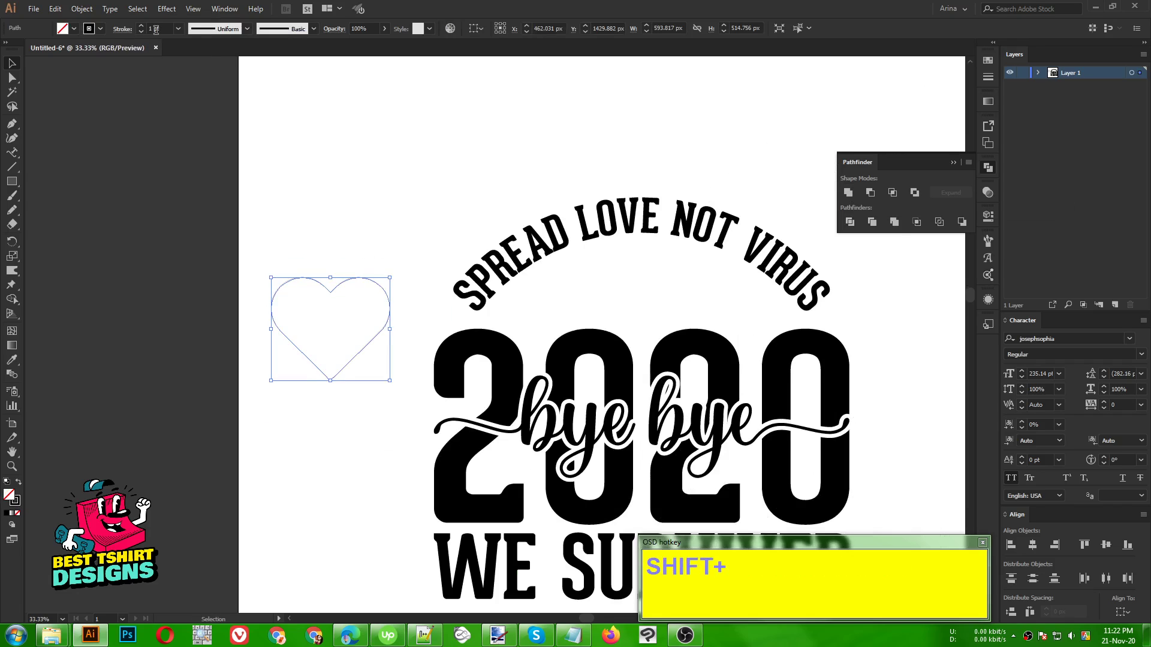
{"action": "scroll", "coordinate": [156, 30], "scroll_direction": "up", "scroll_amount": 2, "text": "shift"}
{"action": "scroll", "coordinate": [156, 29], "scroll_direction": "up", "scroll_amount": 1, "text": "shift"}
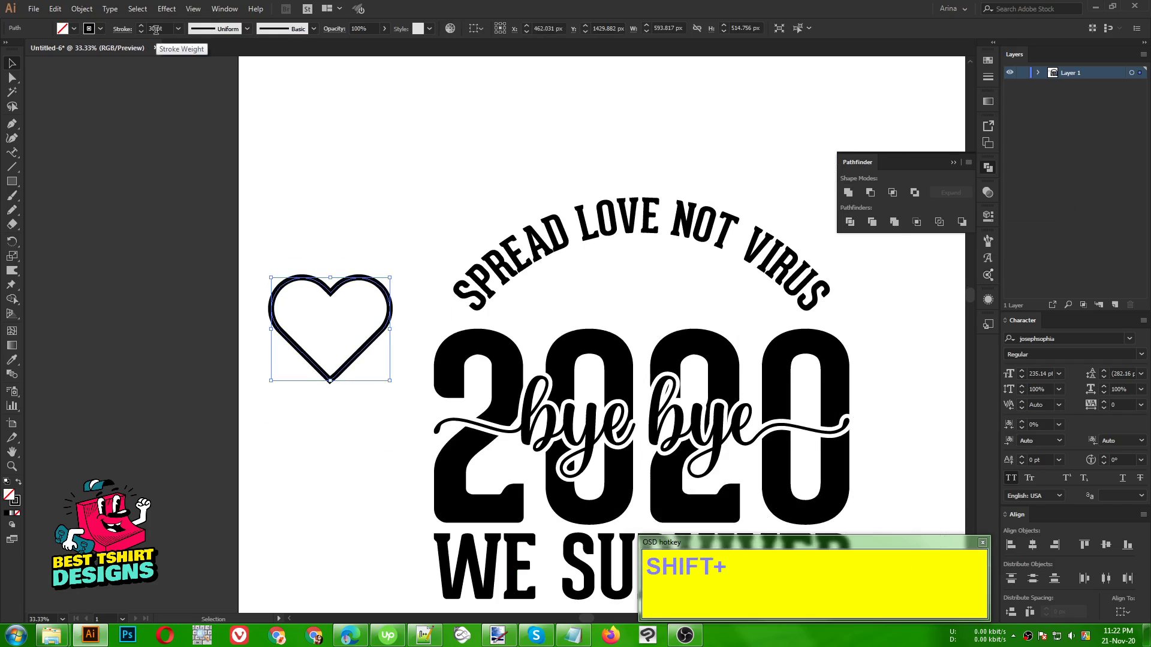
{"action": "left_click", "coordinate": [358, 203]}
Step: Scale the heart down proportionally to about 378 px wide and place it between the arched text and 2020
{"action": "left_click", "coordinate": [388, 327]}
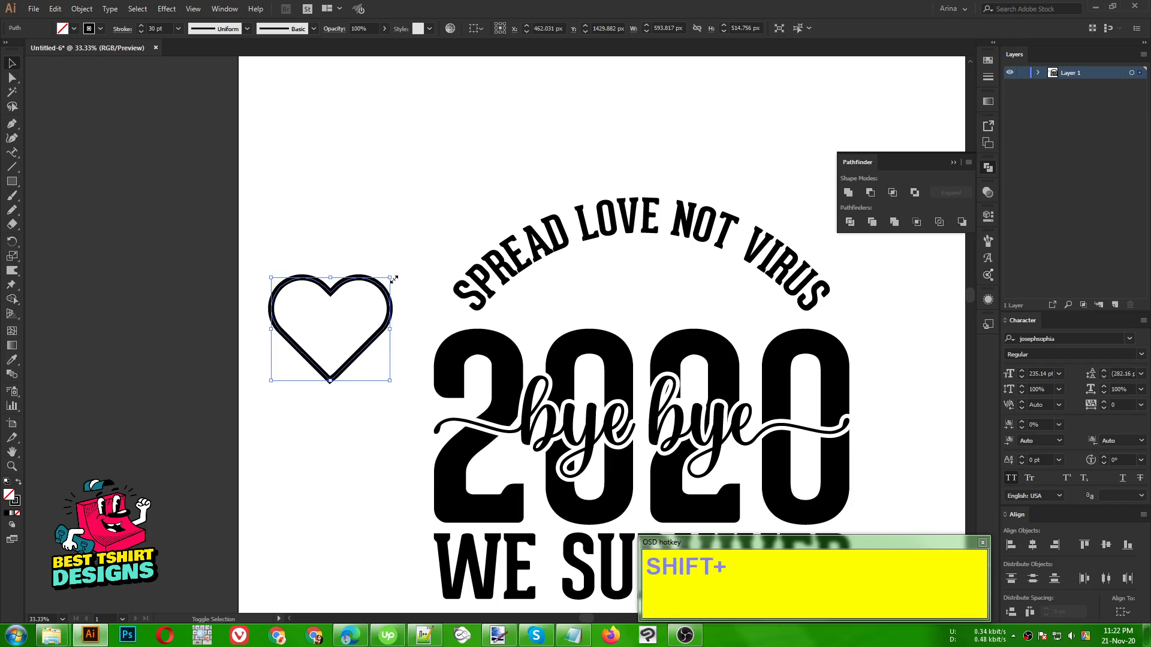
{"action": "left_click_drag", "start_coordinate": [390, 277], "coordinate": [346, 315], "text": "shift"}
{"action": "left_click_drag", "start_coordinate": [334, 367], "coordinate": [661, 304]}
{"action": "scroll", "coordinate": [594, 385], "scroll_direction": "down", "scroll_amount": 1, "text": "alt"}
{"action": "scroll", "coordinate": [677, 392], "scroll_direction": "up", "scroll_amount": 1, "text": "alt"}
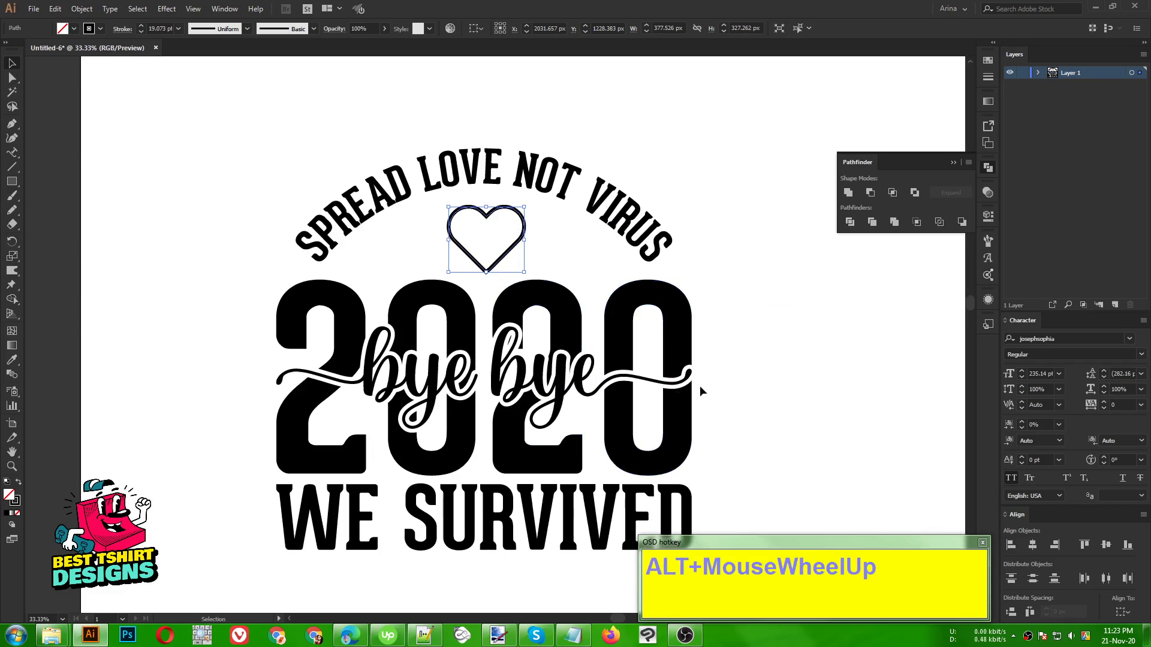
{"action": "left_click", "coordinate": [702, 391]}
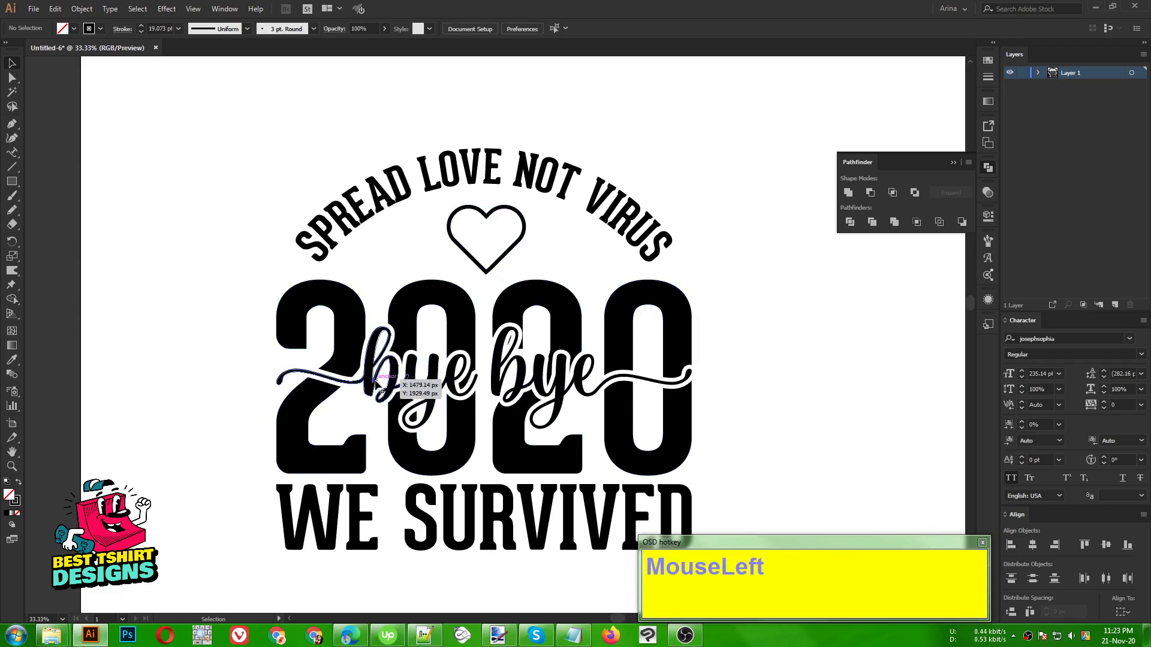
Step: Group the "bye bye" lettering together with the 2020 numerals
{"action": "left_click_drag", "start_coordinate": [369, 383], "coordinate": [333, 384]}
{"action": "key", "text": "ctrl+z"}
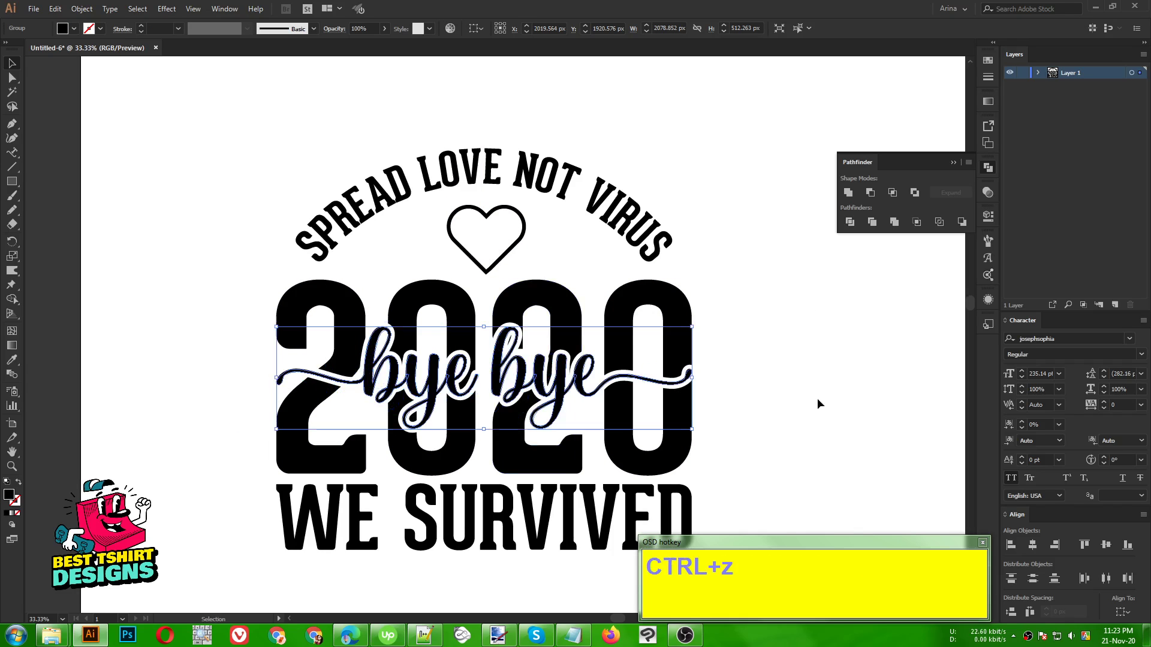
{"action": "left_click", "coordinate": [811, 398]}
{"action": "left_click_drag", "start_coordinate": [221, 322], "coordinate": [491, 412]}
{"action": "key", "text": "ctrl+g"}
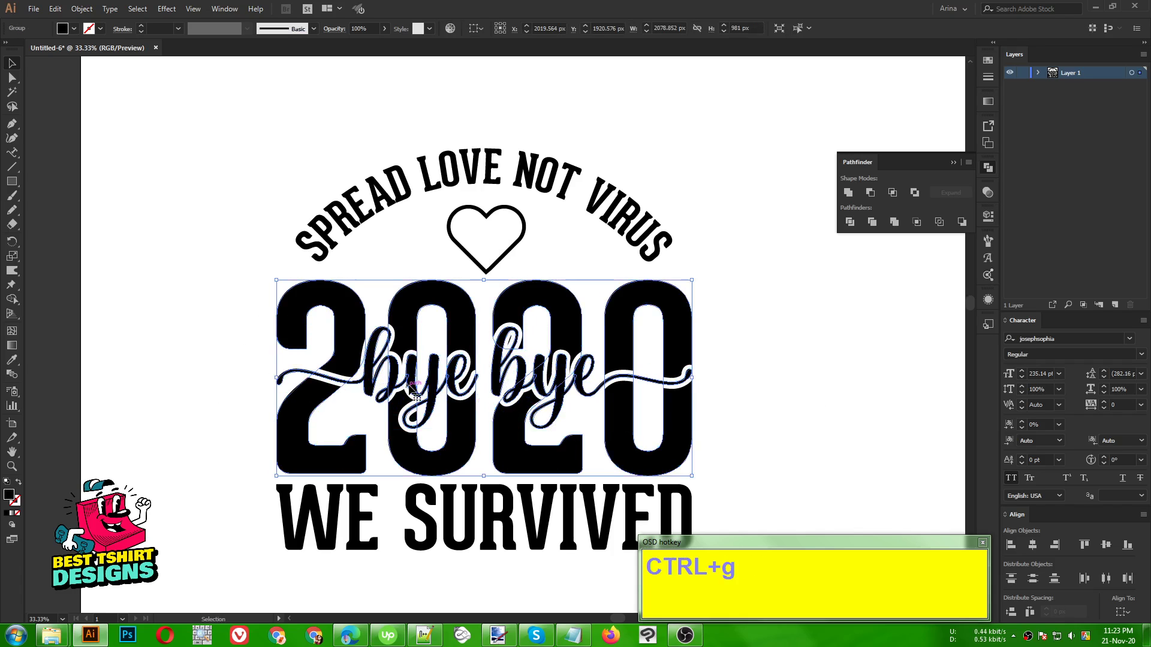
Step: Align the arched text, heart, 2020 group and "We survived" text to their common horizontal centre
{"action": "left_click_drag", "start_coordinate": [247, 155], "coordinate": [542, 544]}
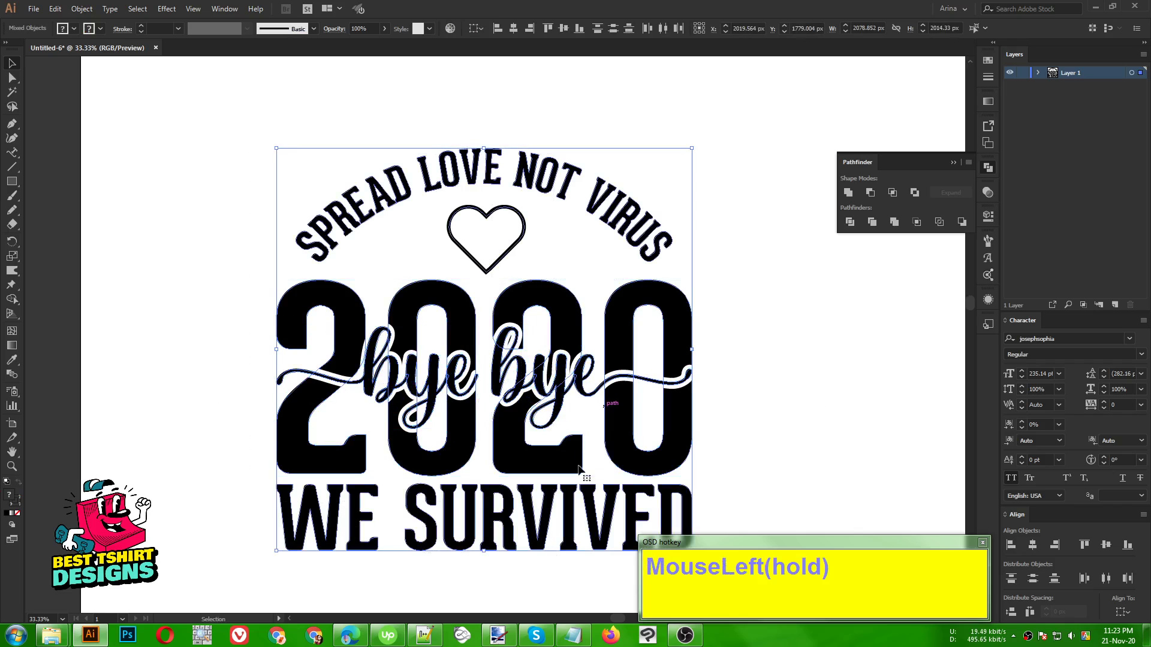
{"action": "left_click", "coordinate": [512, 28]}
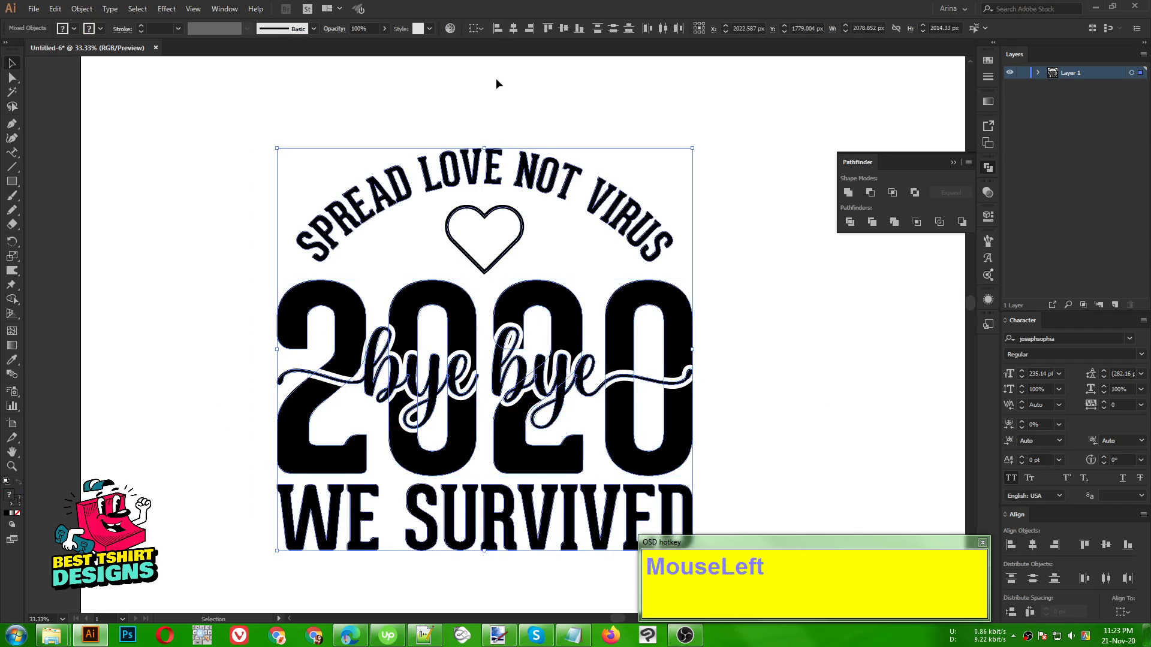
{"action": "left_click", "coordinate": [524, 200]}
Step: Tilt the heart clockwise and shift it slightly right, and reflect a copy of it across the vertical axis
{"action": "left_click", "coordinate": [503, 214]}
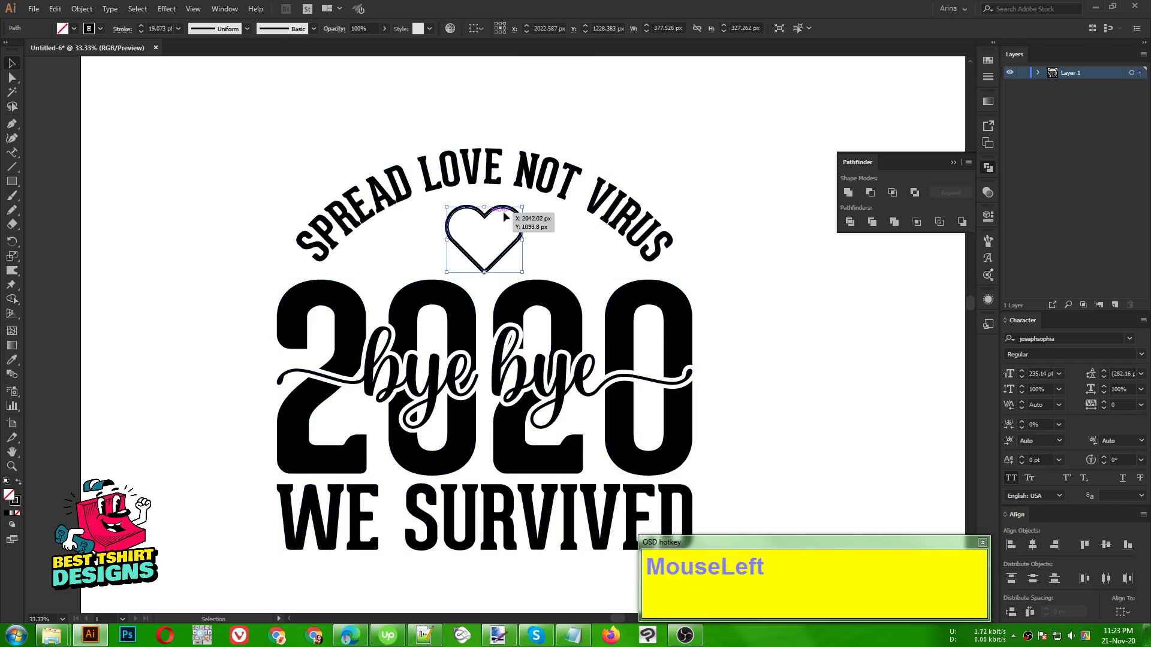
{"action": "mouse_move", "coordinate": [524, 246]}
{"action": "left_mouse_down"}
{"action": "mouse_move", "coordinate": [560, 257]}
{"action": "mouse_move", "coordinate": [519, 260]}
{"action": "mouse_move", "coordinate": [542, 243]}
{"action": "left_mouse_up"}
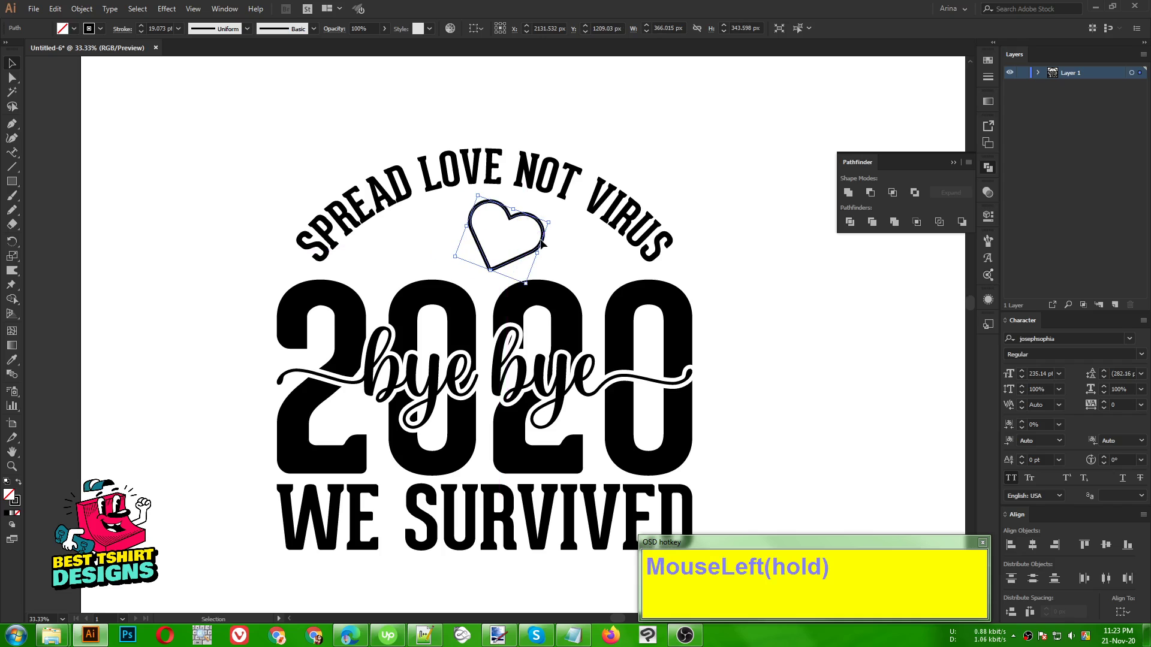
{"action": "right_click", "coordinate": [542, 243]}
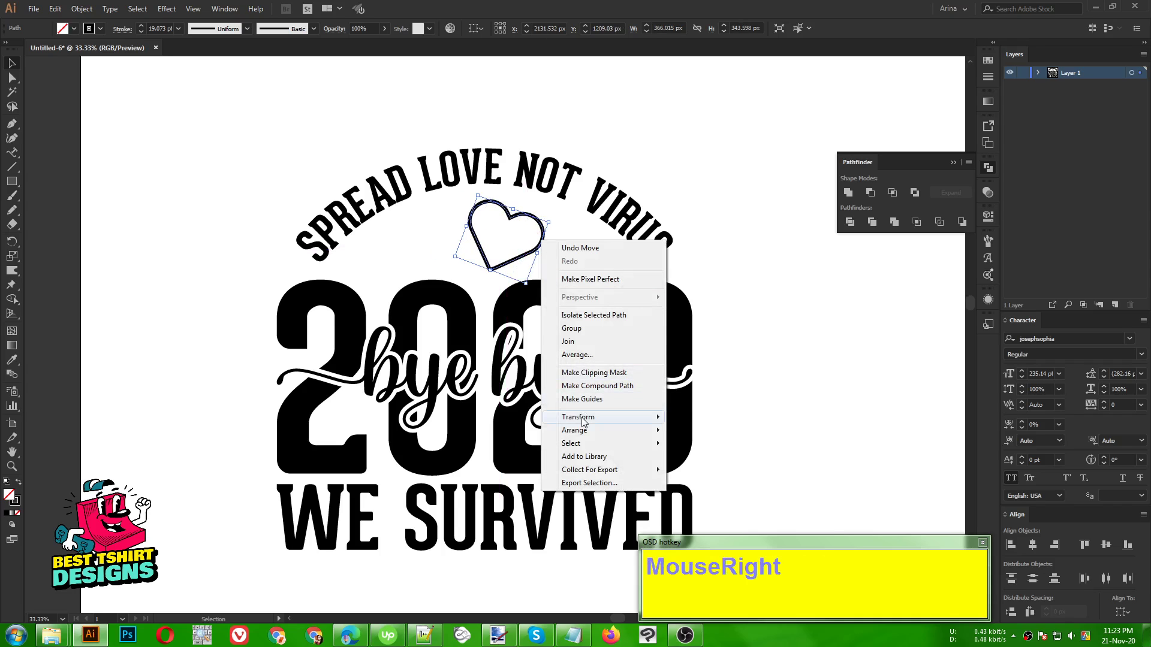
{"action": "mouse_move", "coordinate": [659, 418]}
{"action": "left_click", "coordinate": [697, 462]}
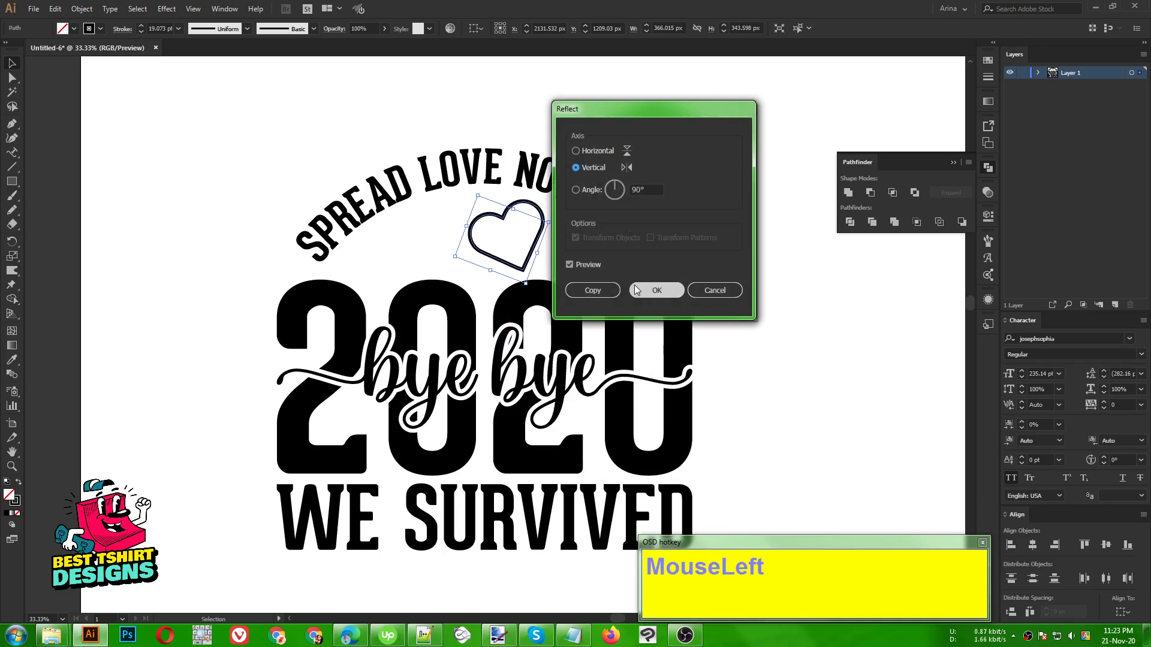
{"action": "left_click", "coordinate": [588, 291]}
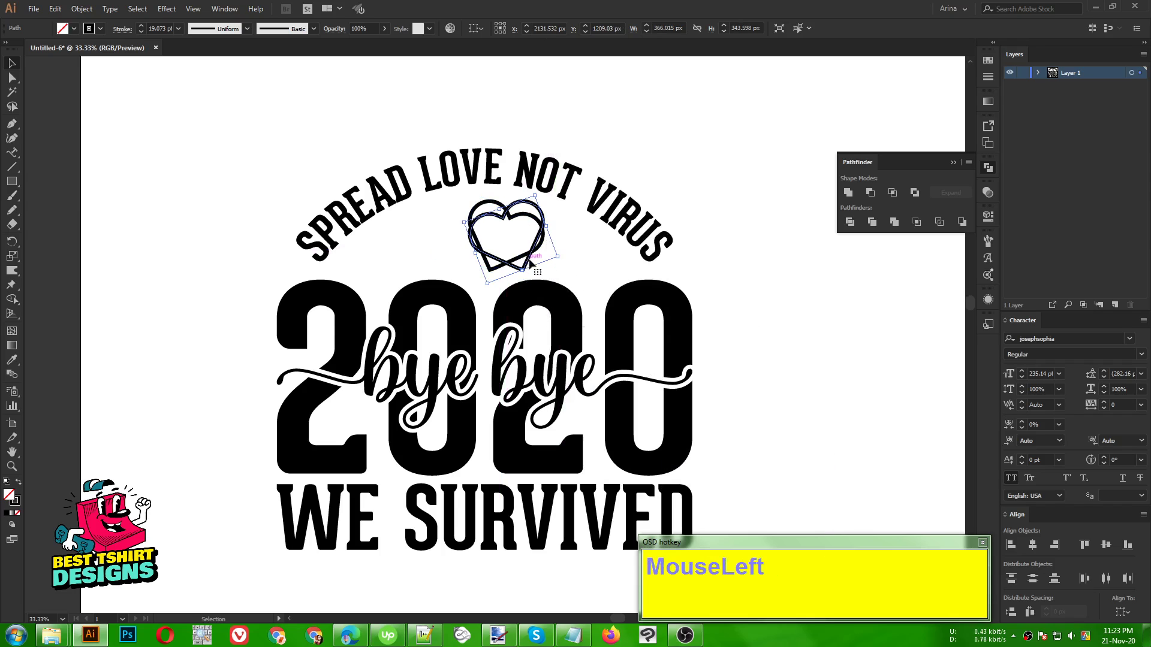
Step: Move the mirrored heart left so it partly overlaps the original, and scale it down to about 319 px wide
{"action": "left_click_drag", "start_coordinate": [529, 262], "coordinate": [489, 256]}
{"action": "left_click_drag", "start_coordinate": [486, 262], "coordinate": [478, 277]}
{"action": "scroll", "coordinate": [487, 226], "scroll_direction": "up", "scroll_amount": 2, "text": "alt"}
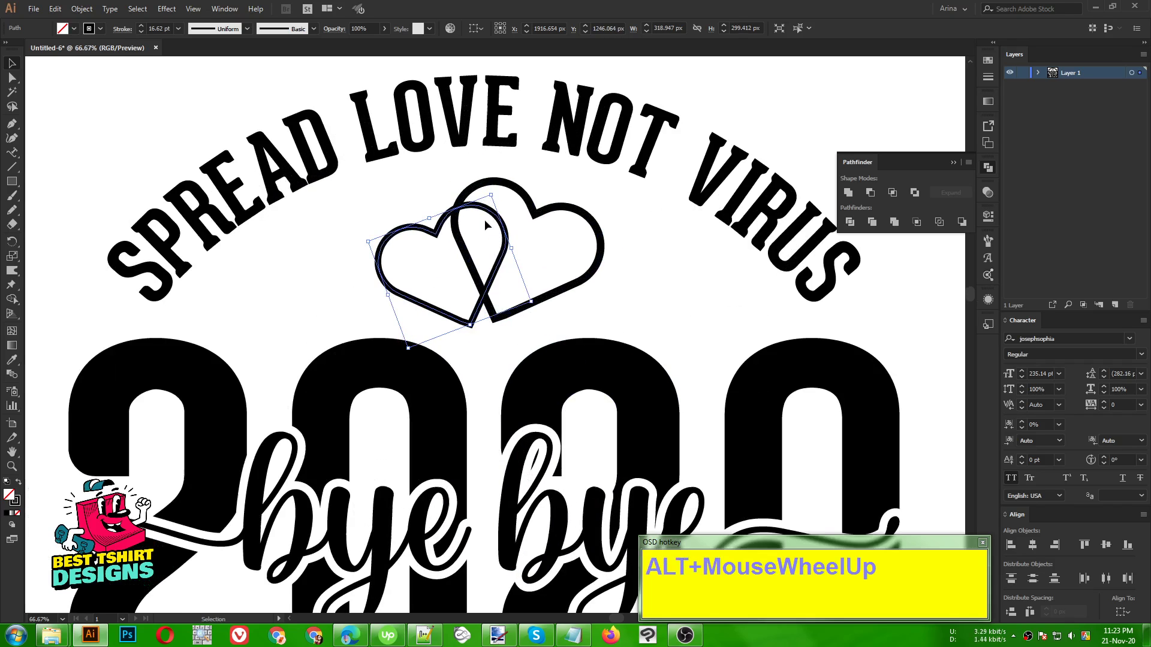
Step: Use the Shape Builder on both hearts to remove the larger heart's outline where it crosses inside the smaller heart
{"action": "left_click", "coordinate": [480, 229]}
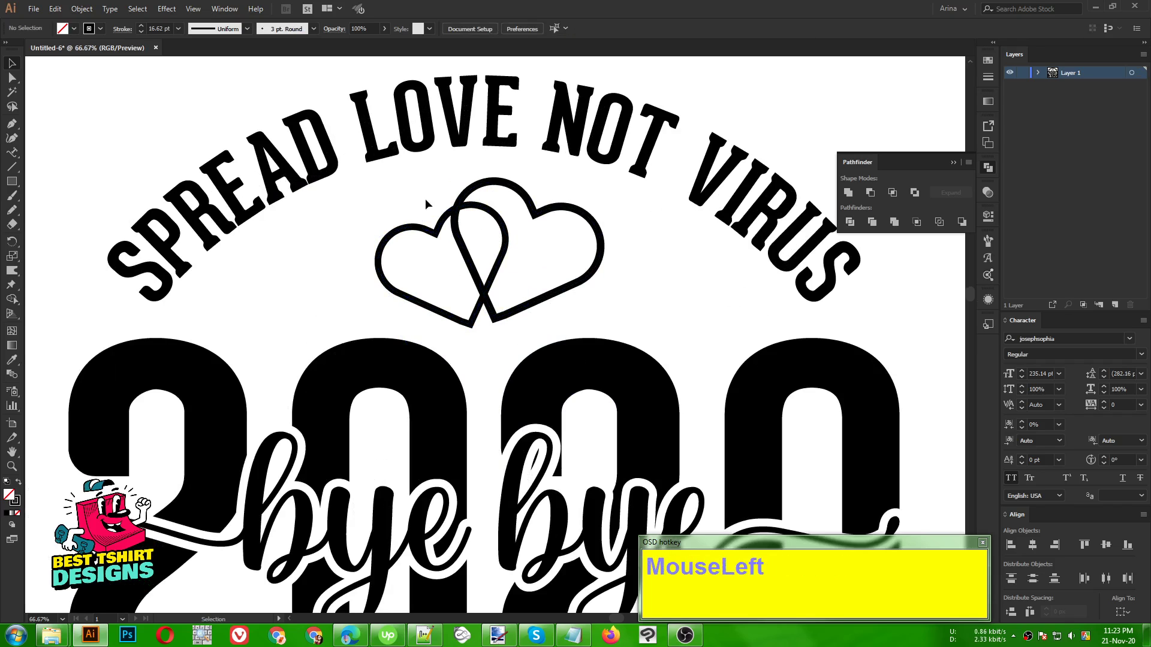
{"action": "left_click_drag", "start_coordinate": [424, 197], "coordinate": [550, 279]}
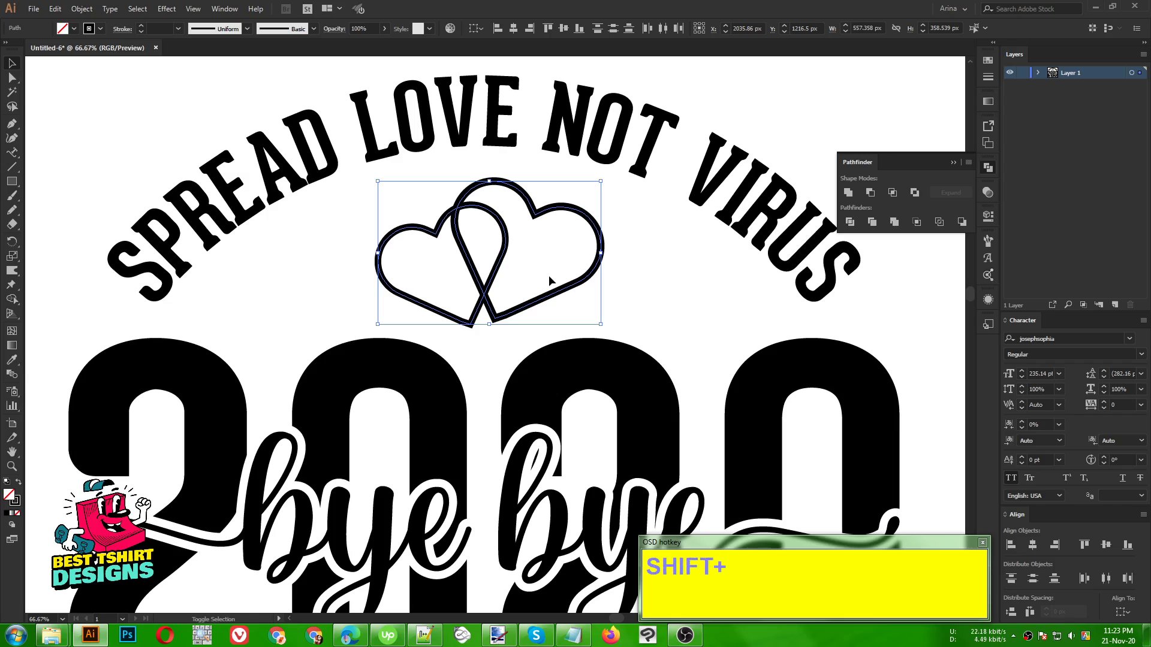
{"action": "key", "text": "shift+m"}
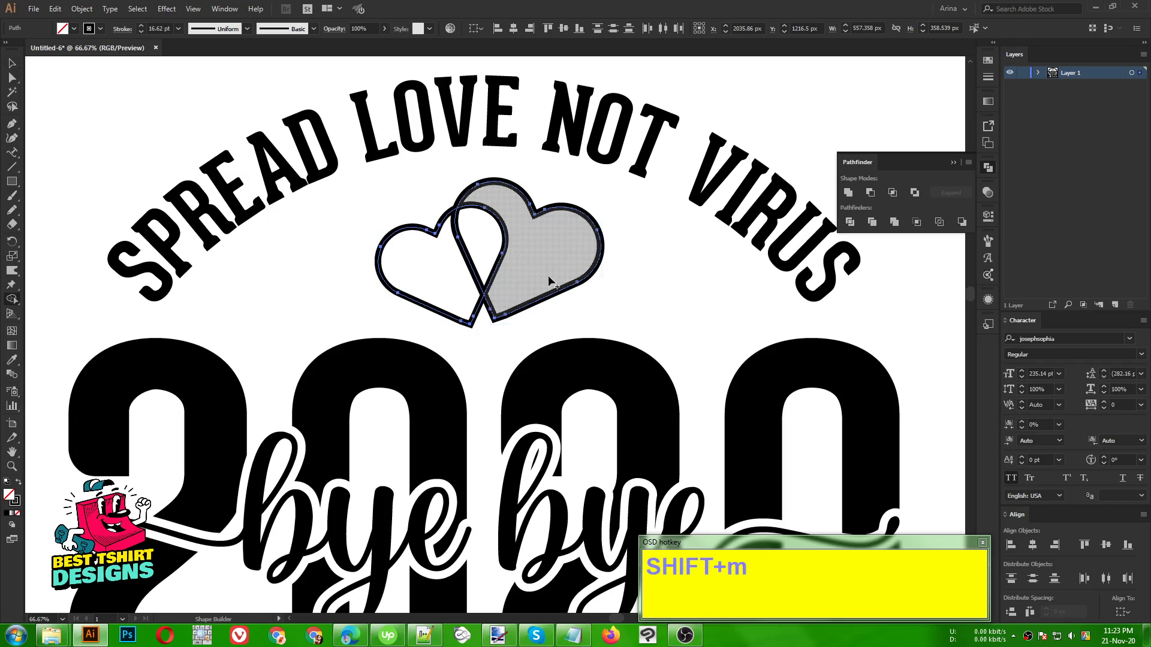
{"action": "left_click", "coordinate": [469, 264], "text": "alt"}
{"action": "scroll", "coordinate": [461, 270], "scroll_direction": "down", "scroll_amount": 1}
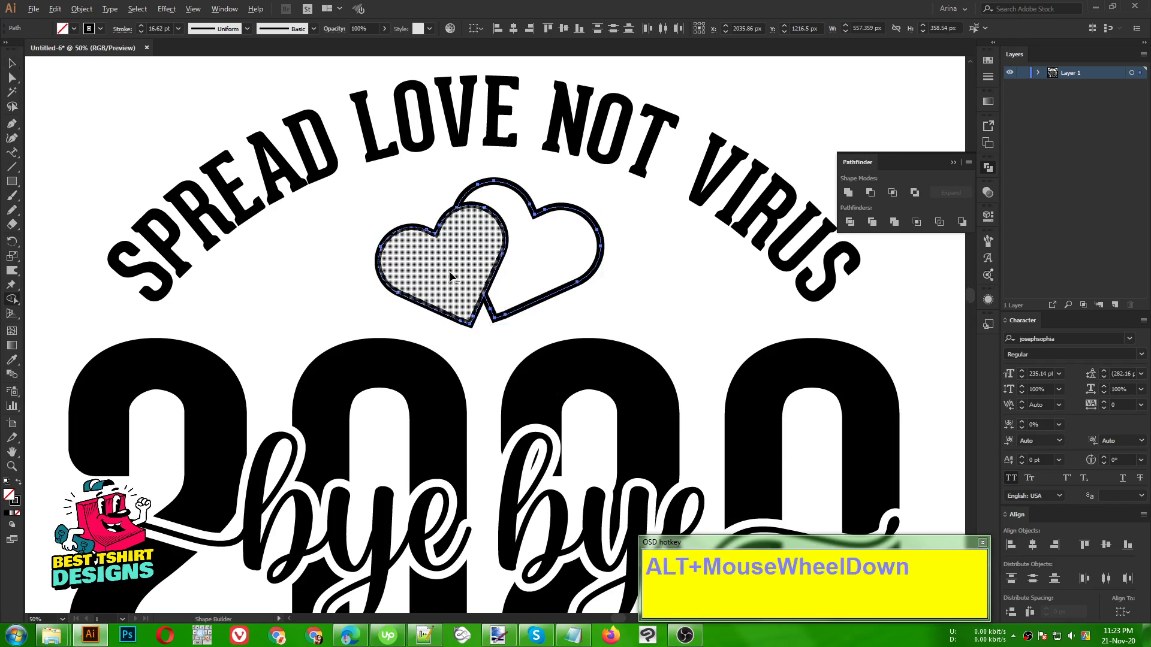
{"action": "key", "text": "v"}
{"action": "scroll", "coordinate": [396, 243], "scroll_direction": "down", "scroll_amount": 1, "text": "alt"}
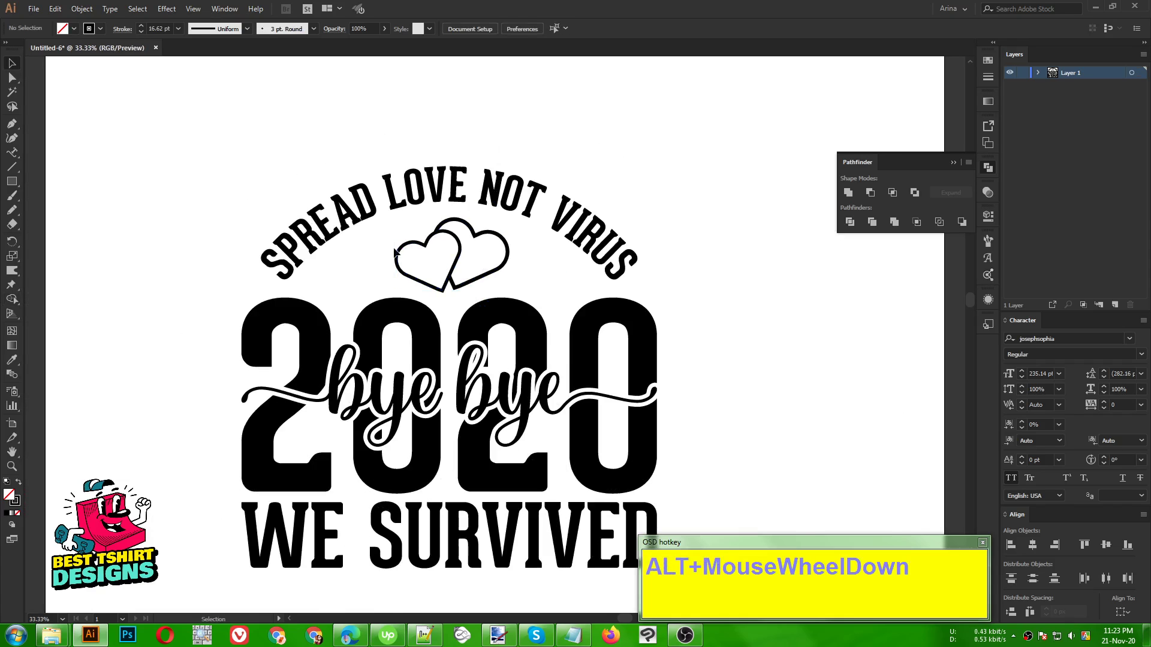
{"action": "left_click", "coordinate": [650, 271]}
{"action": "scroll", "coordinate": [651, 273], "scroll_direction": "down", "scroll_amount": 1}
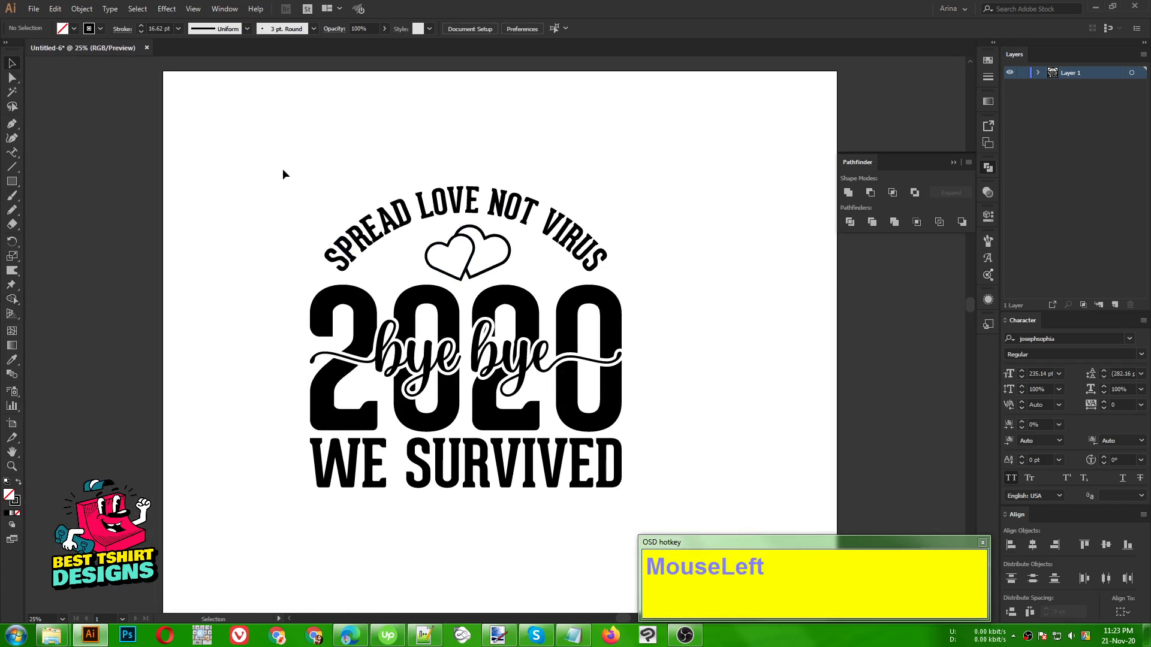
Step: Expand the appearance of the whole design, including the arched text, hearts, 2020 group and "We survived"
{"action": "left_click_drag", "start_coordinate": [279, 168], "coordinate": [663, 504]}
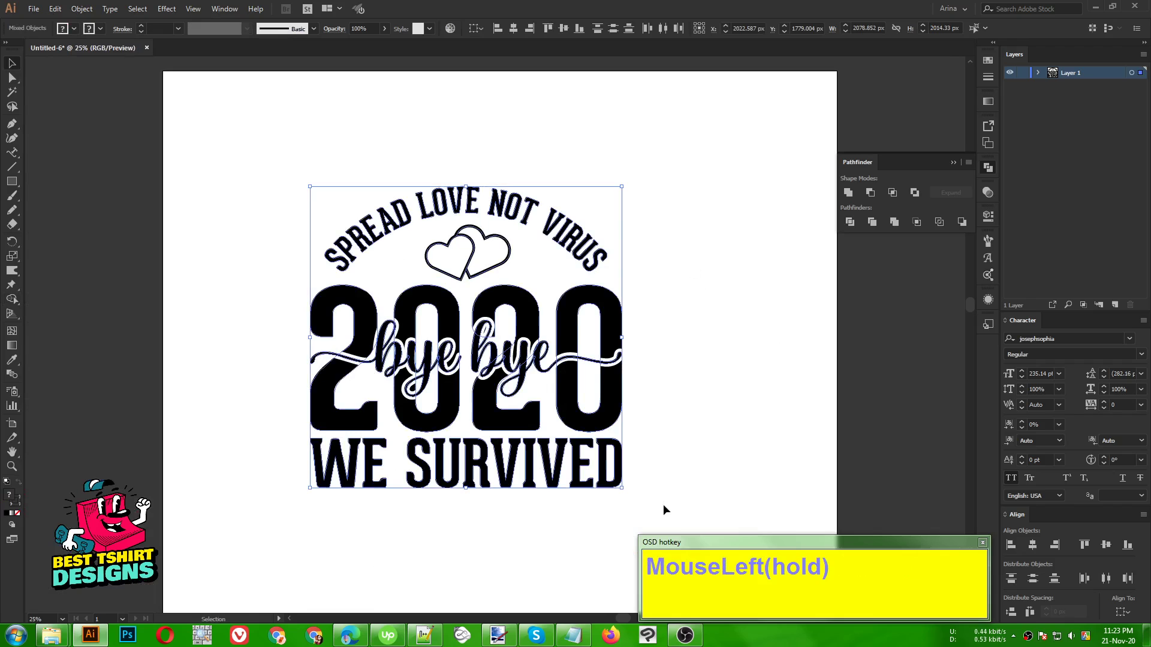
{"action": "left_click", "coordinate": [738, 418]}
{"action": "left_click_drag", "start_coordinate": [268, 160], "coordinate": [651, 512]}
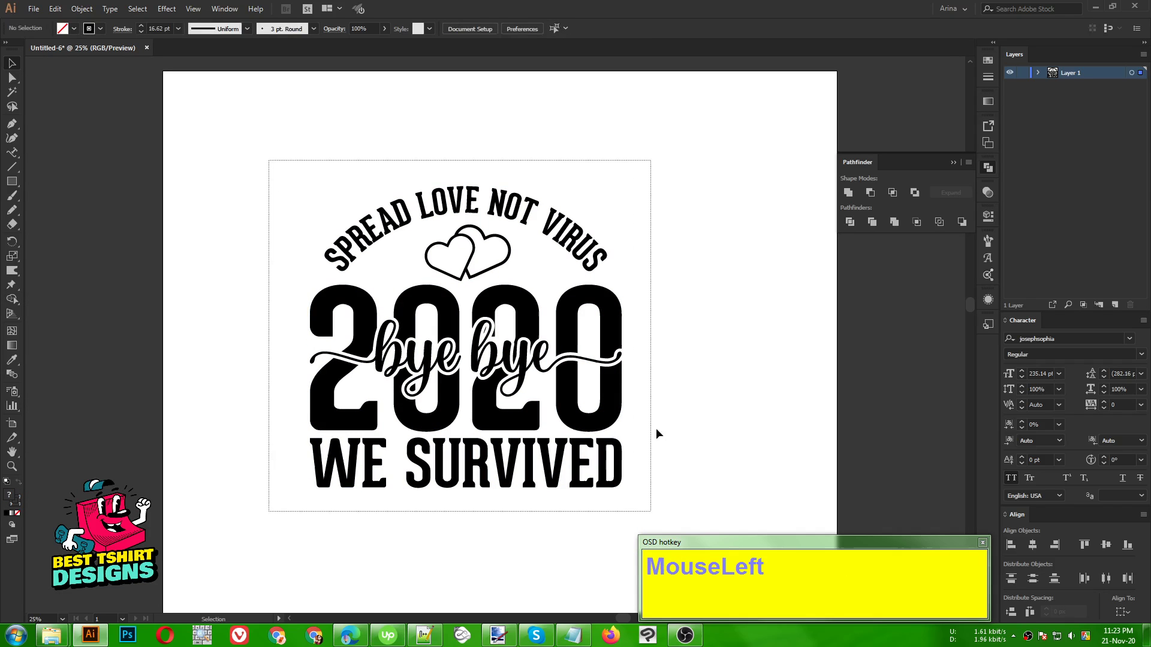
{"action": "left_click_drag", "start_coordinate": [281, 154], "coordinate": [673, 508]}
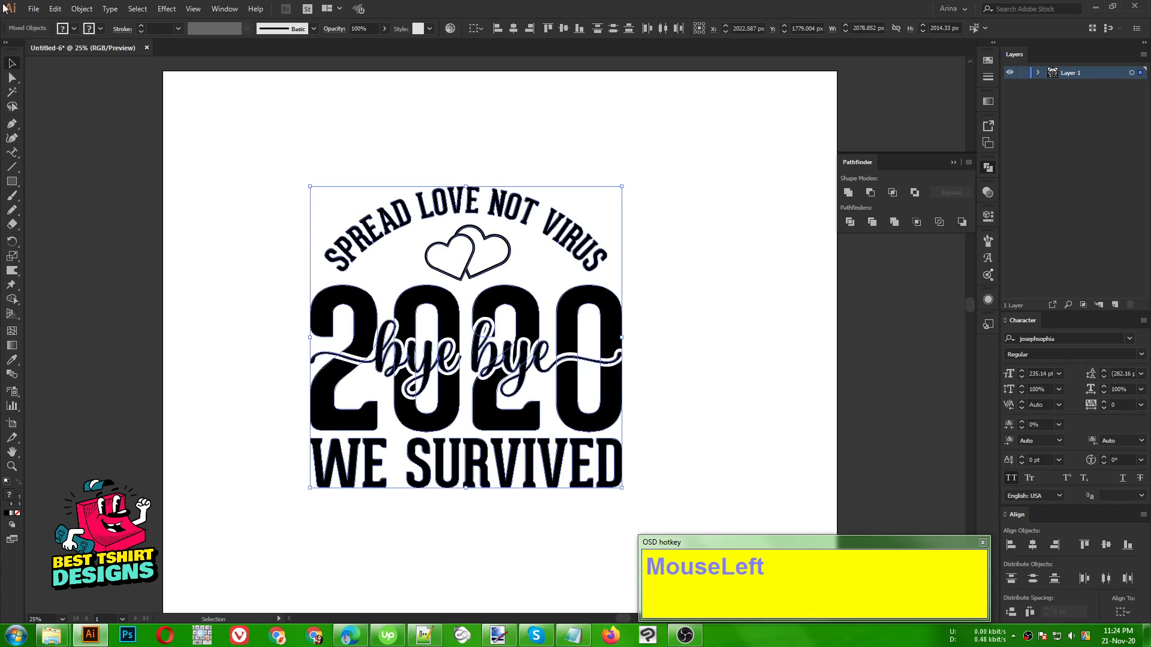
{"action": "left_click", "coordinate": [76, 10]}
{"action": "left_click", "coordinate": [114, 152]}
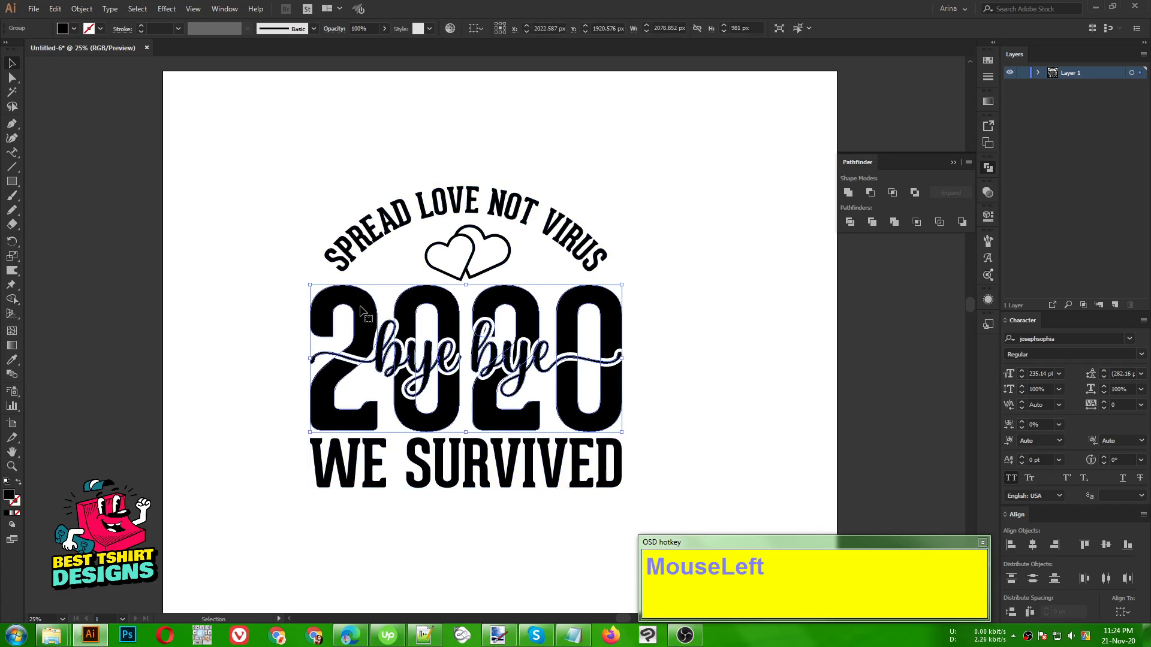
Step: Expand the fill and stroke of the entire design into plain shapes
{"action": "left_click_drag", "start_coordinate": [282, 153], "coordinate": [706, 506]}
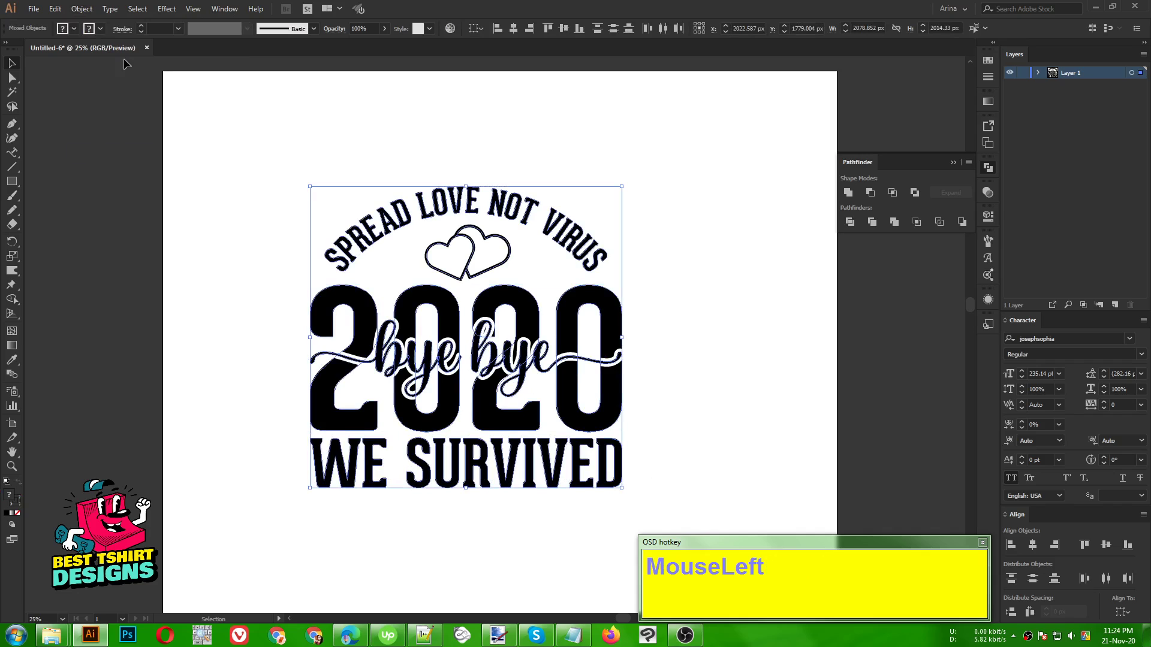
{"action": "left_click", "coordinate": [82, 9]}
{"action": "left_click", "coordinate": [96, 139]}
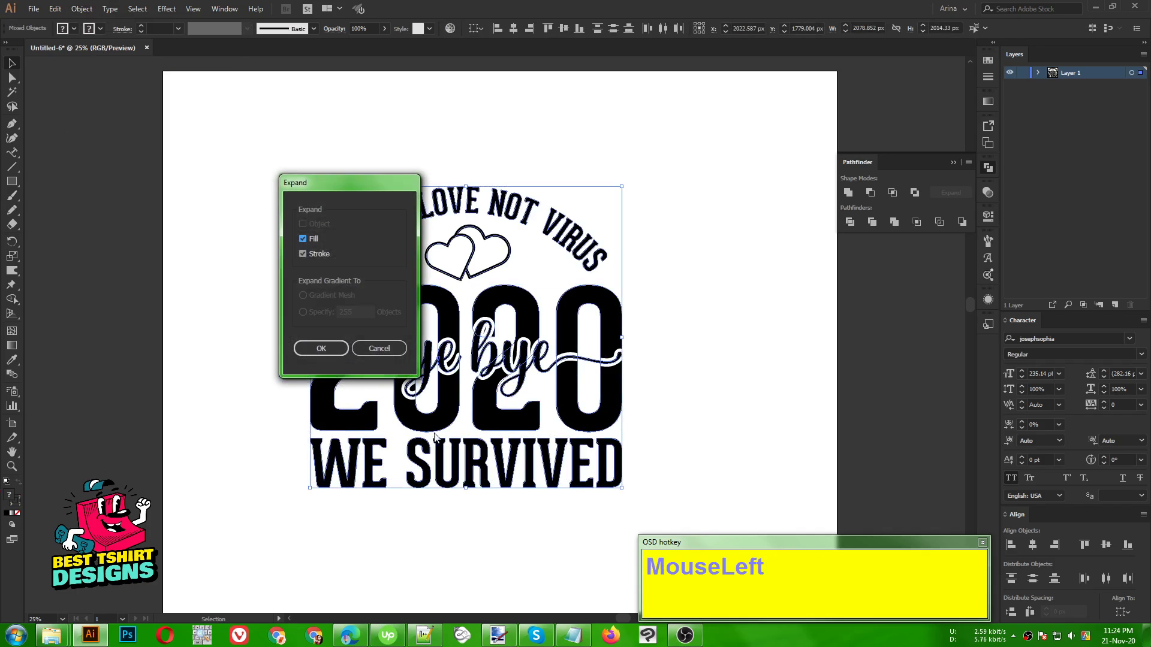
{"action": "left_click", "coordinate": [321, 350]}
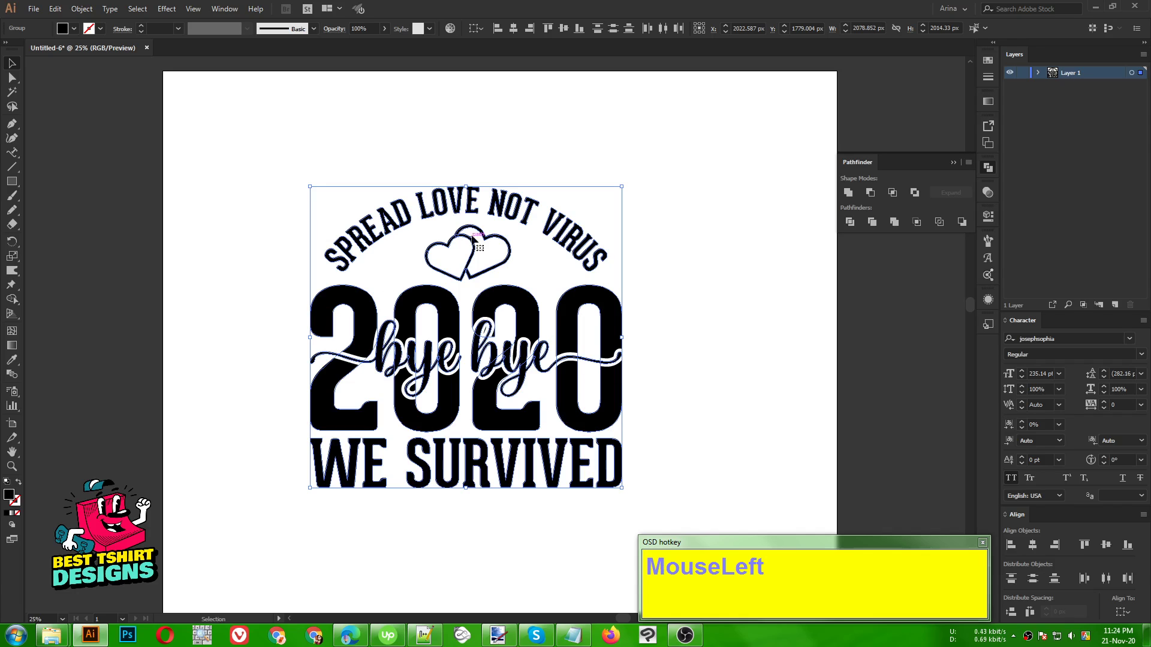
{"action": "left_click", "coordinate": [74, 28]}
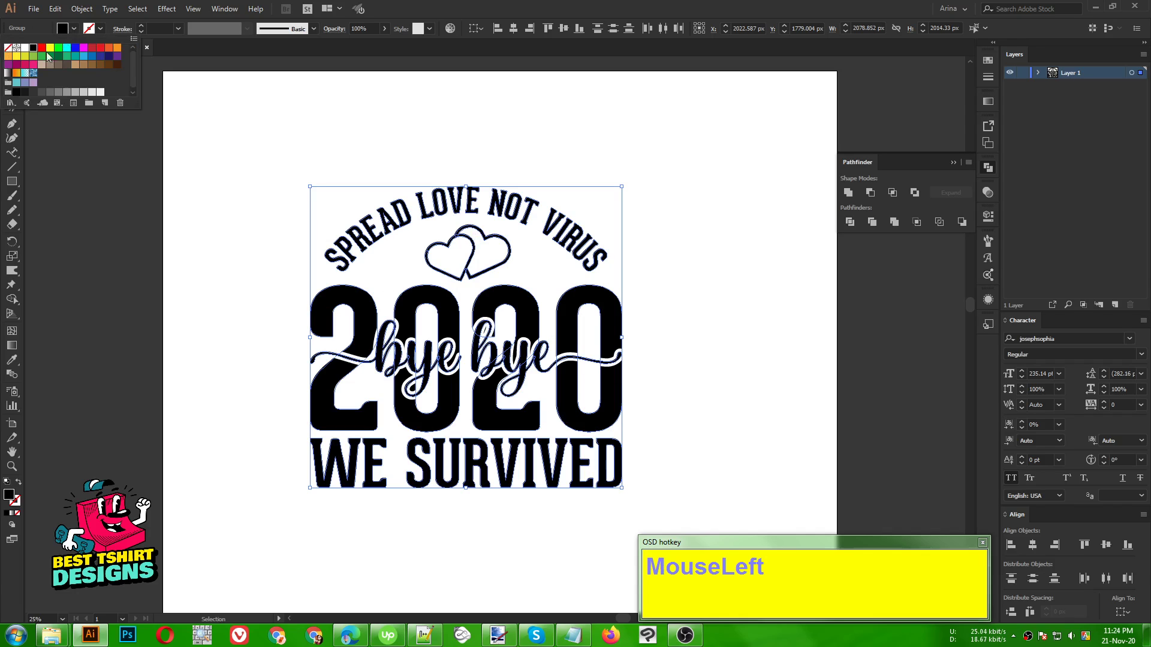
{"action": "left_click", "coordinate": [198, 200]}
{"action": "mouse_move", "coordinate": [212, 151]}
{"action": "left_mouse_down"}
{"action": "mouse_move", "coordinate": [537, 422]}
{"action": "mouse_move", "coordinate": [671, 488]}
{"action": "left_mouse_up"}
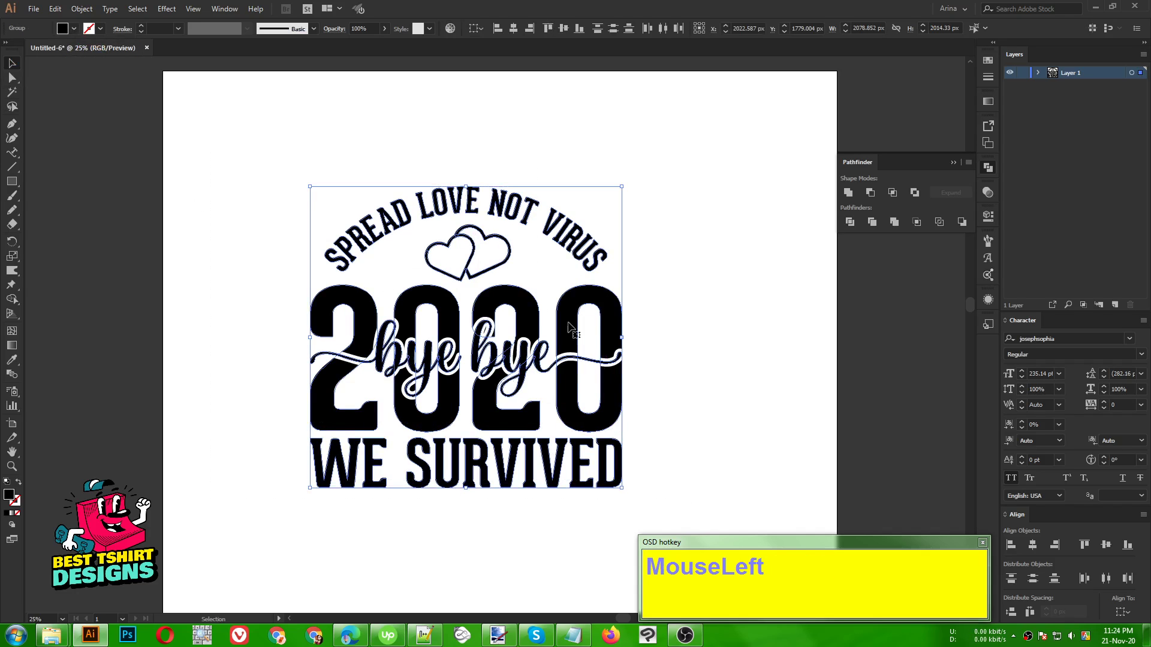
{"action": "left_click", "coordinate": [663, 402]}
{"action": "left_click_drag", "start_coordinate": [281, 163], "coordinate": [654, 515]}
{"action": "left_click", "coordinate": [687, 422]}
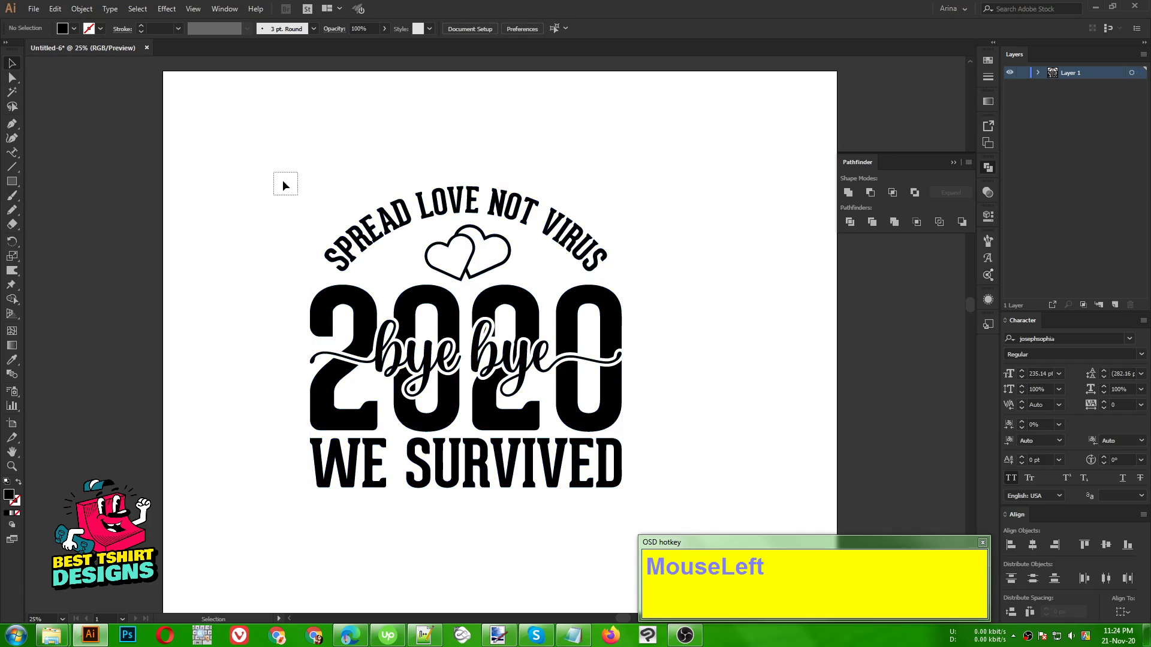
{"action": "left_click_drag", "start_coordinate": [282, 180], "coordinate": [661, 516]}
{"action": "left_click", "coordinate": [682, 487]}
{"action": "left_click", "coordinate": [266, 181]}
{"action": "left_click", "coordinate": [647, 495]}
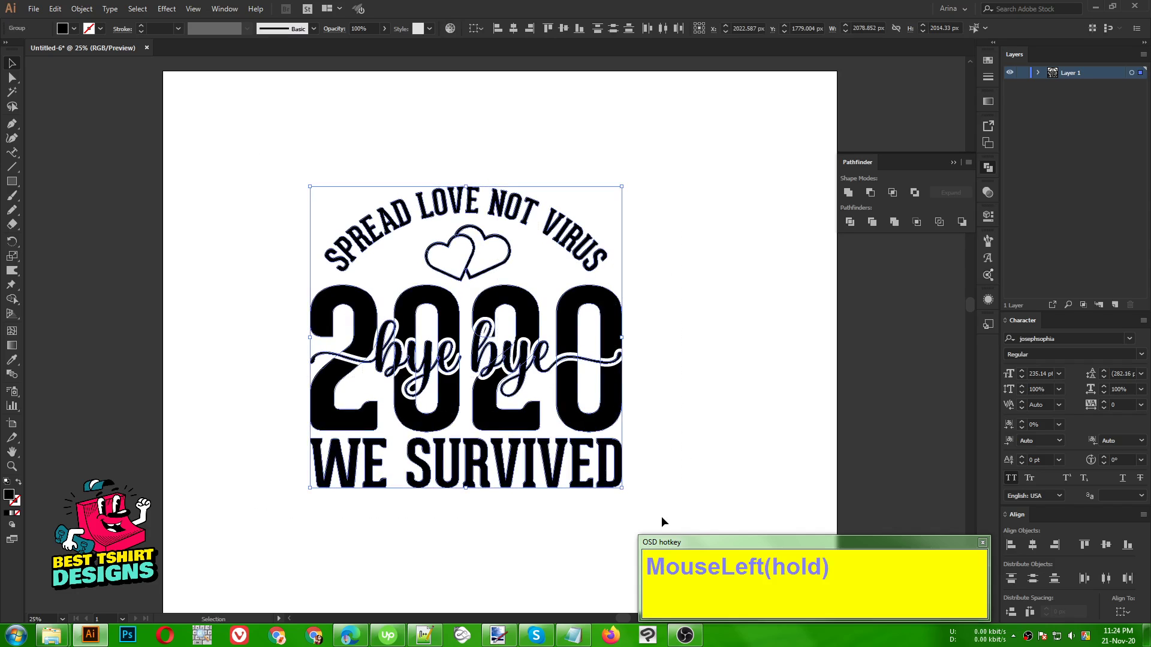
{"action": "left_click", "coordinate": [701, 488]}
{"action": "left_click_drag", "start_coordinate": [512, 165], "coordinate": [512, 166]}
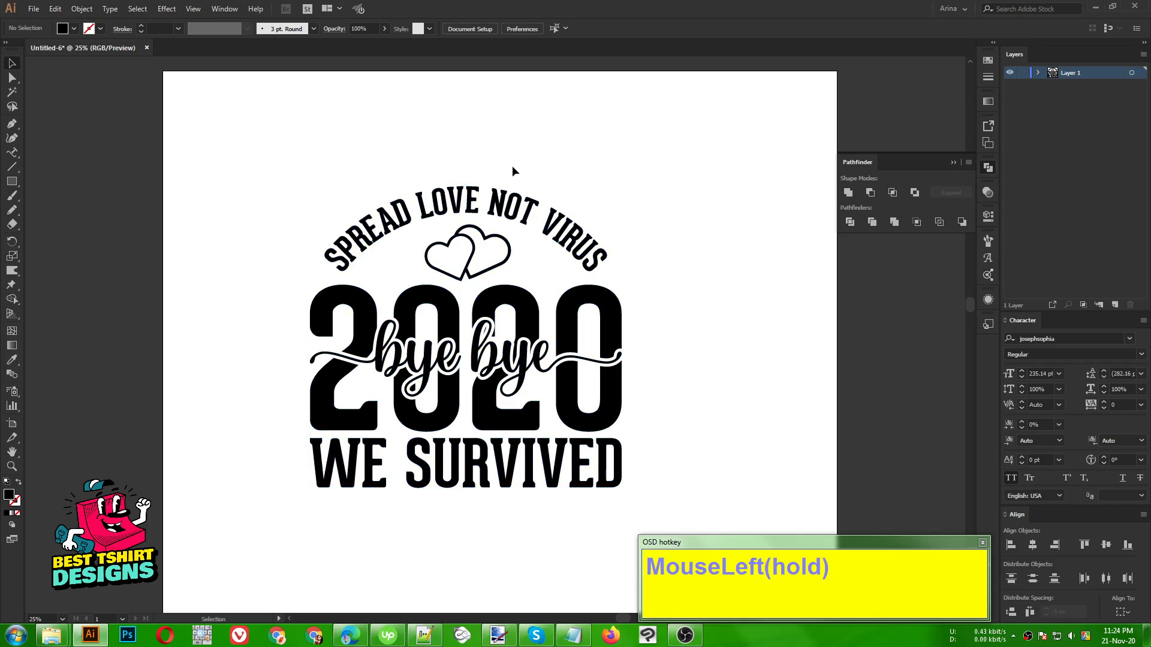
{"action": "left_click", "coordinate": [512, 165]}
{"action": "scroll", "coordinate": [372, 172], "scroll_direction": "down", "scroll_amount": 2}
{"action": "left_click_drag", "start_coordinate": [261, 96], "coordinate": [679, 499]}
{"action": "left_click", "coordinate": [670, 449]}
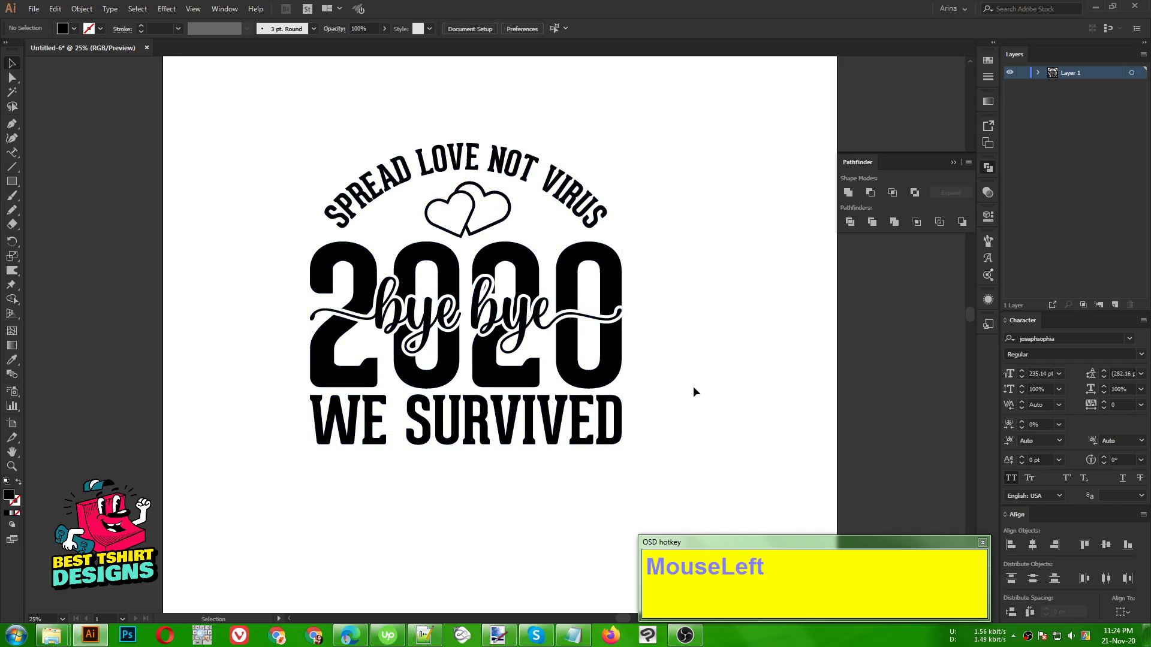
{"action": "scroll", "coordinate": [434, 112], "scroll_direction": "up", "scroll_amount": 1, "text": "alt"}
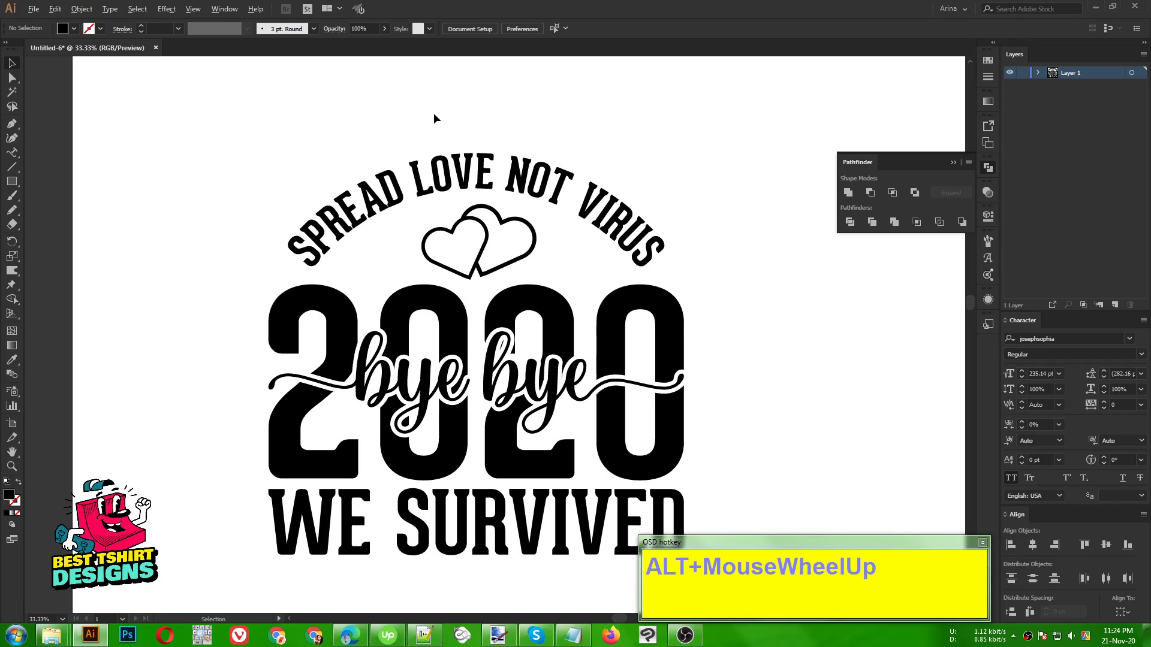
{"action": "scroll", "coordinate": [412, 112], "scroll_direction": "down", "scroll_amount": 1, "text": "alt"}
{"action": "left_click", "coordinate": [666, 352]}
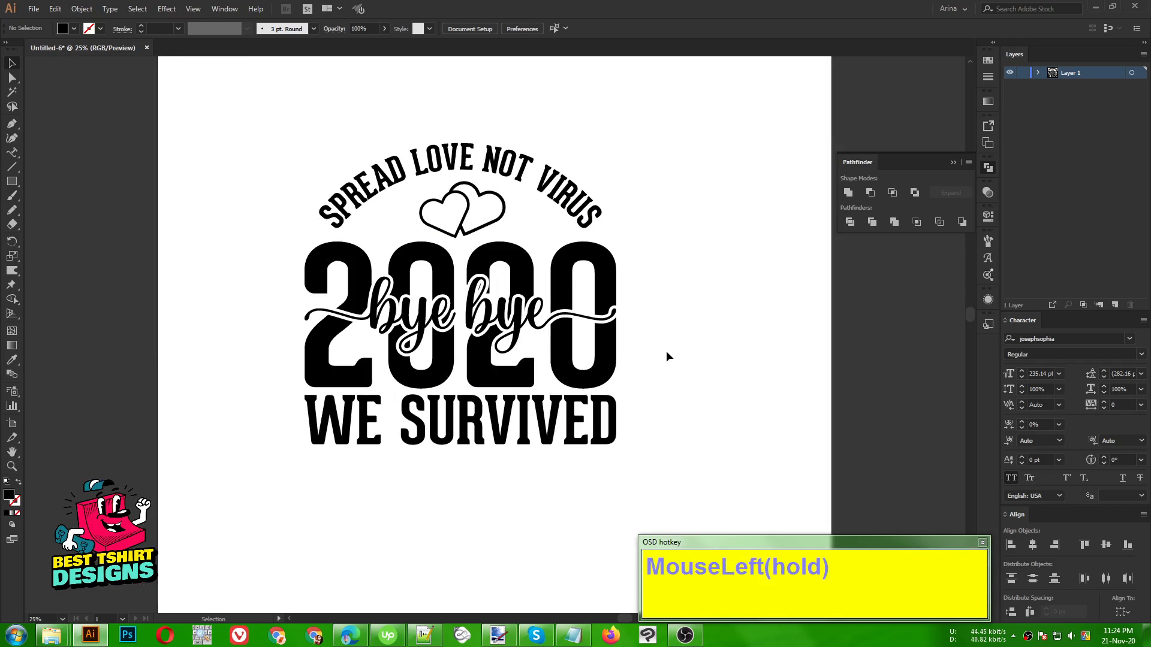
{"action": "left_click_drag", "start_coordinate": [679, 462], "coordinate": [656, 497]}
{"action": "left_click", "coordinate": [682, 445]}
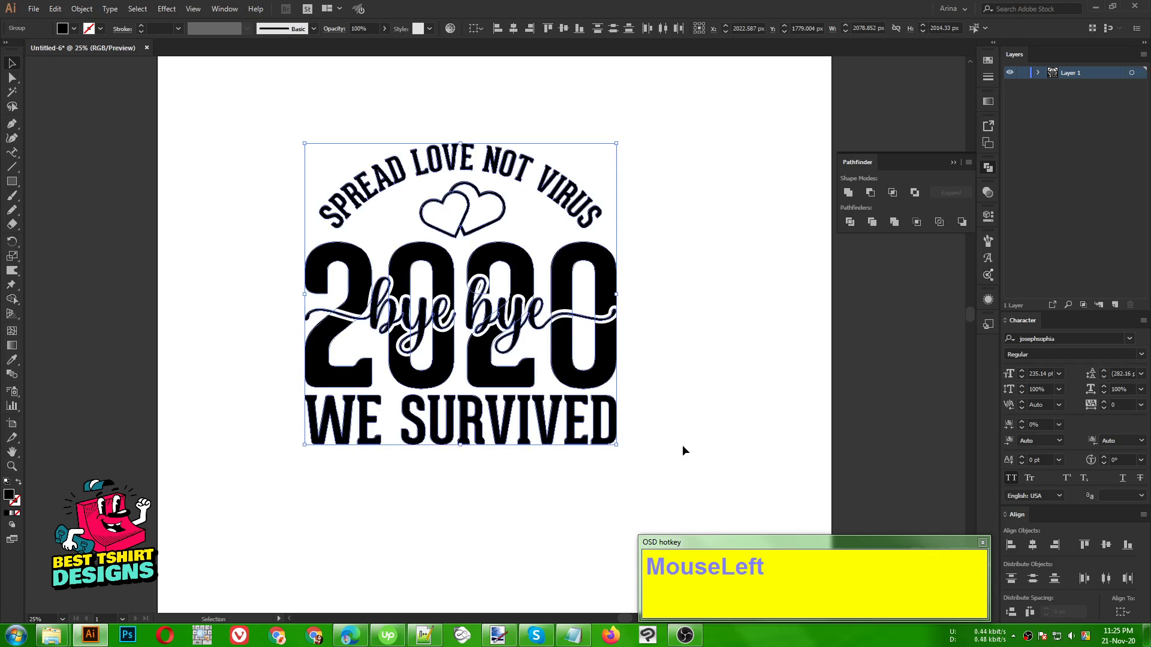
Step: Try moving the "We survived" lettering away from its place below 2020, and undo the move
{"action": "left_click_drag", "start_coordinate": [576, 407], "coordinate": [249, 142]}
{"action": "key", "text": "ctrl+z"}
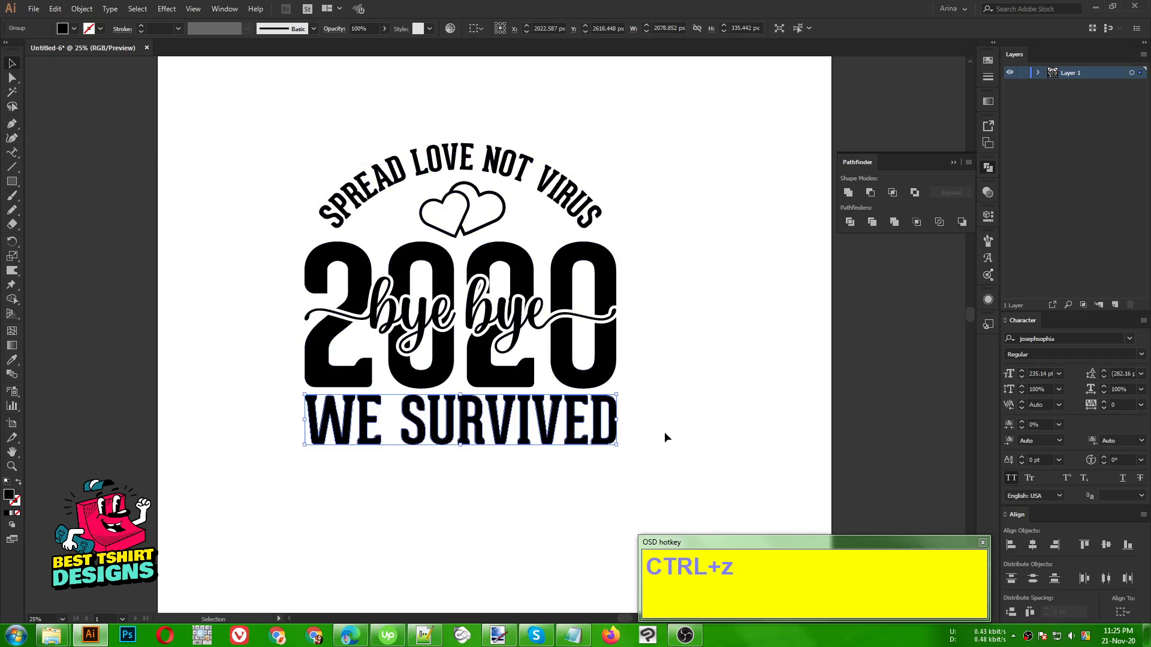
{"action": "left_click", "coordinate": [670, 424]}
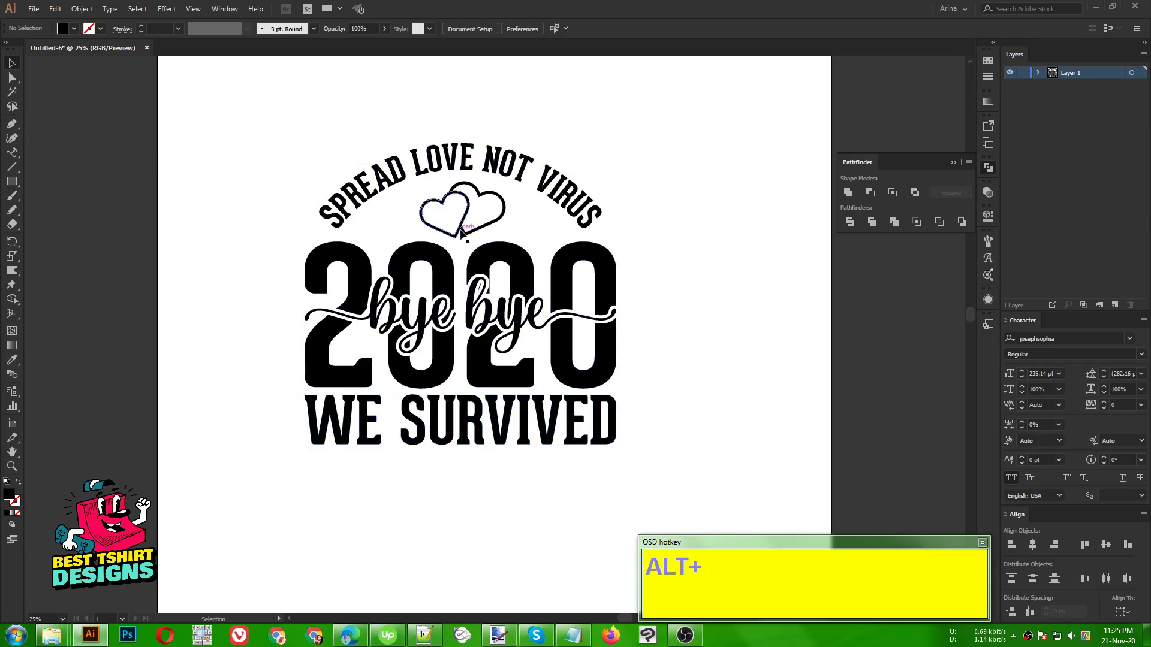
{"action": "scroll", "coordinate": [717, 296], "scroll_direction": "up", "scroll_amount": 1}
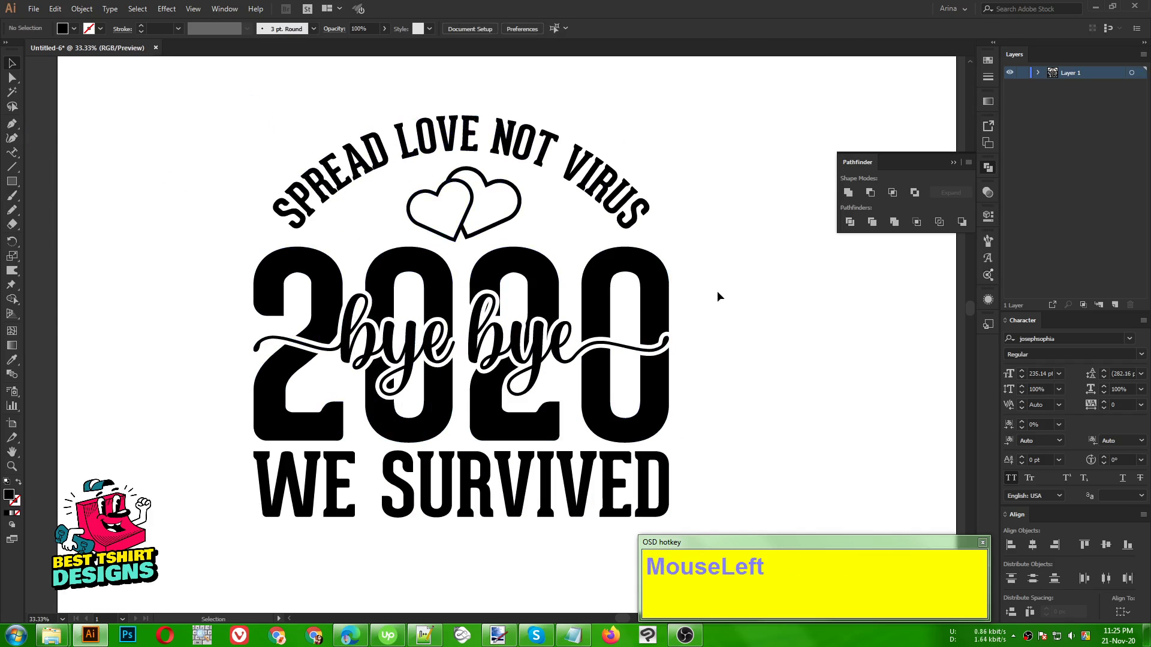
{"action": "left_click_drag", "start_coordinate": [187, 82], "coordinate": [706, 538]}
{"action": "left_click", "coordinate": [745, 402]}
{"action": "scroll", "coordinate": [745, 402], "scroll_direction": "down", "scroll_amount": 1}
{"action": "left_click_drag", "start_coordinate": [742, 403], "coordinate": [671, 395]}
{"action": "left_click", "coordinate": [749, 393]}
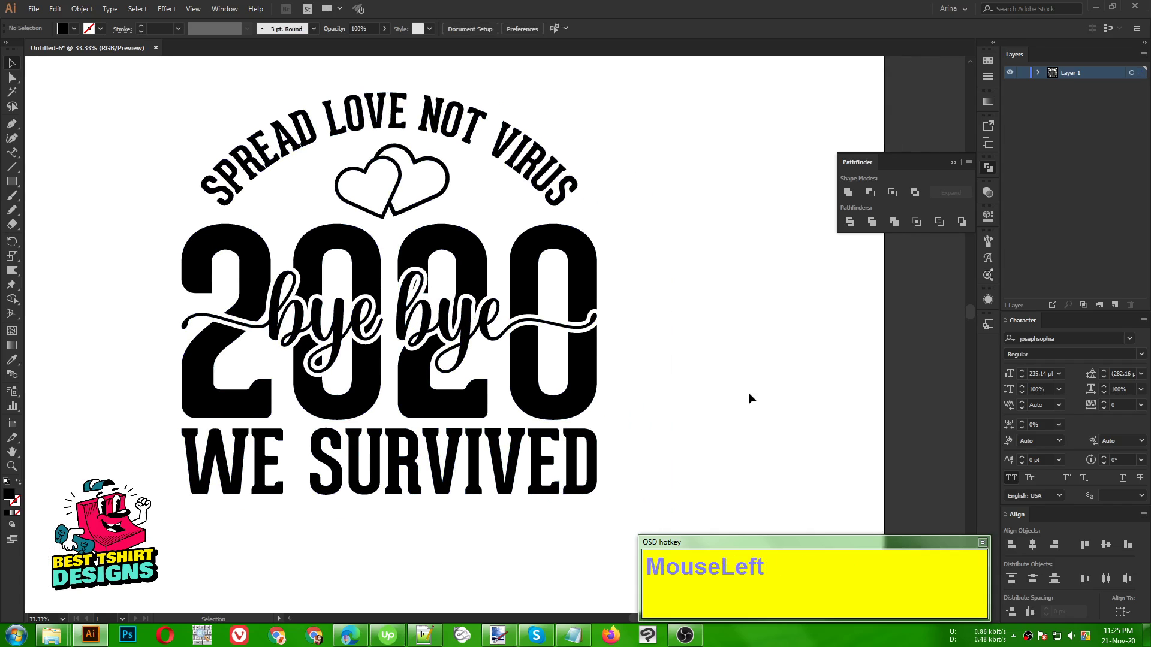